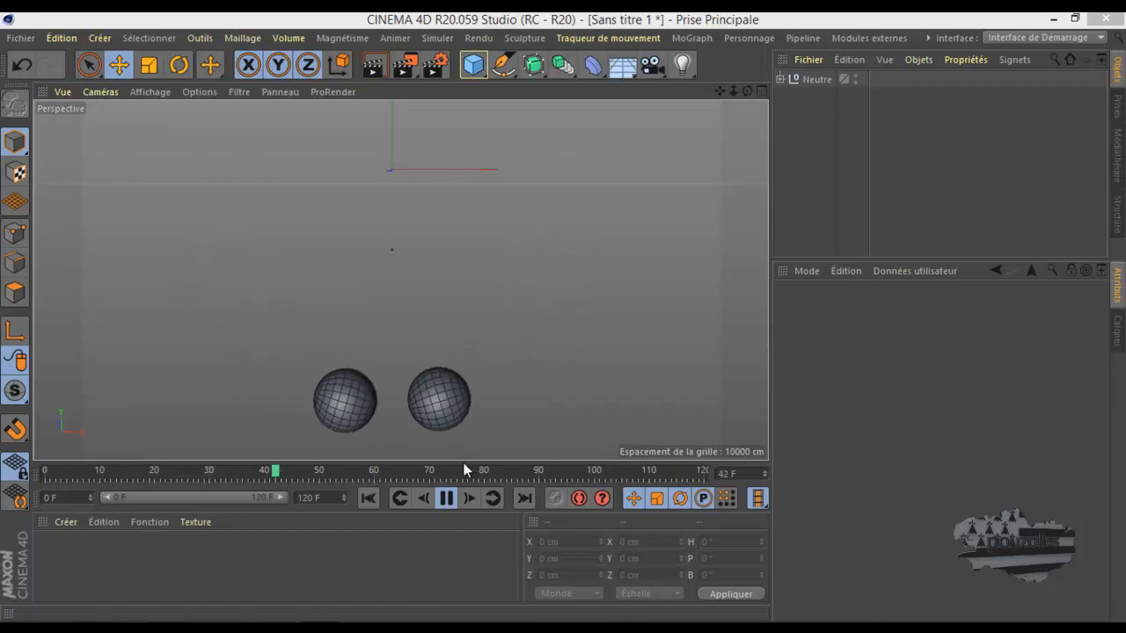
# Stop the playback at the first frame, expand the null and examine the settings of both connectors inside it
pyautogui.click(446, 498)
pyautogui.click(377, 497)
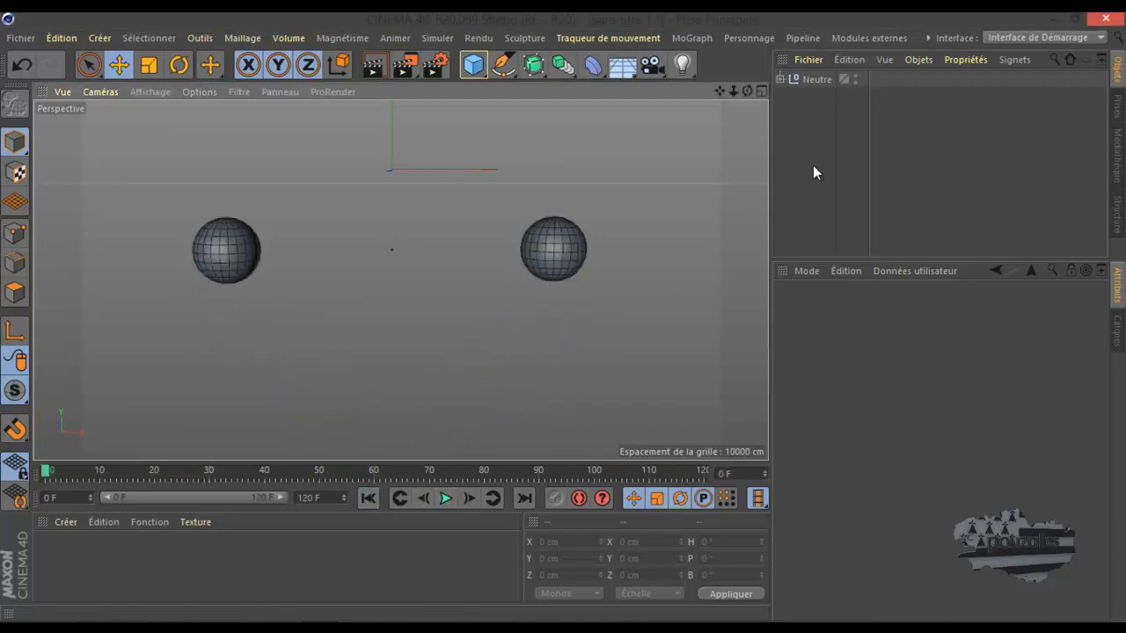
pyautogui.click(780, 79)
pyautogui.click(843, 96)
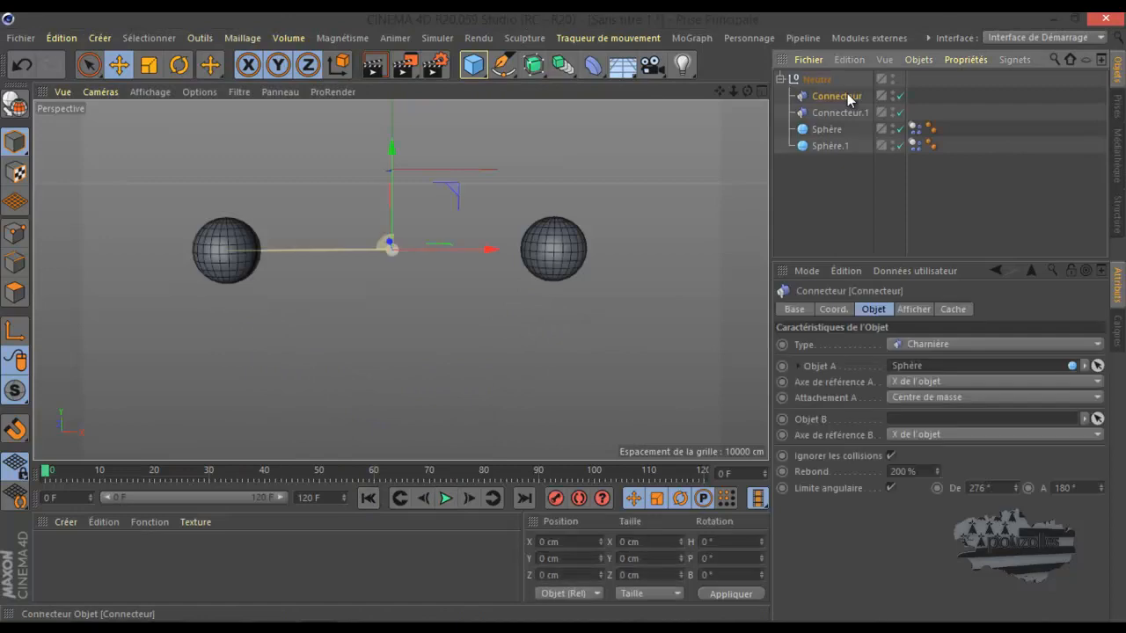
pyautogui.click(831, 111)
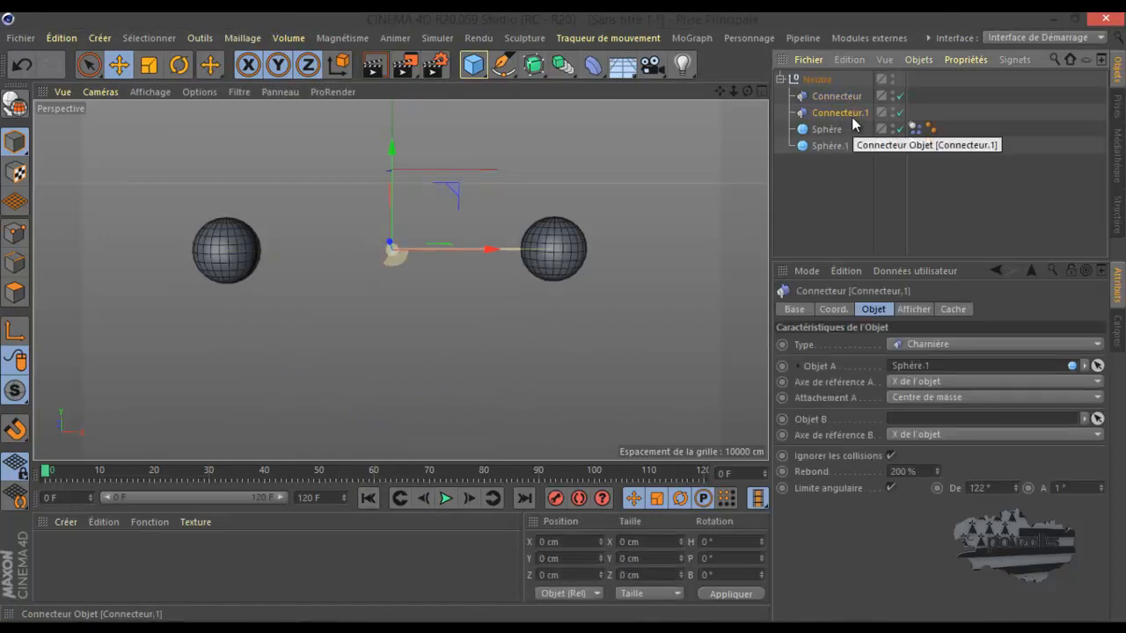
# Delete the null with its connectors and spheres, and reset the perspective view to its default framing
pyautogui.moveTo(824, 180); pyautogui.dragTo(808, 68)
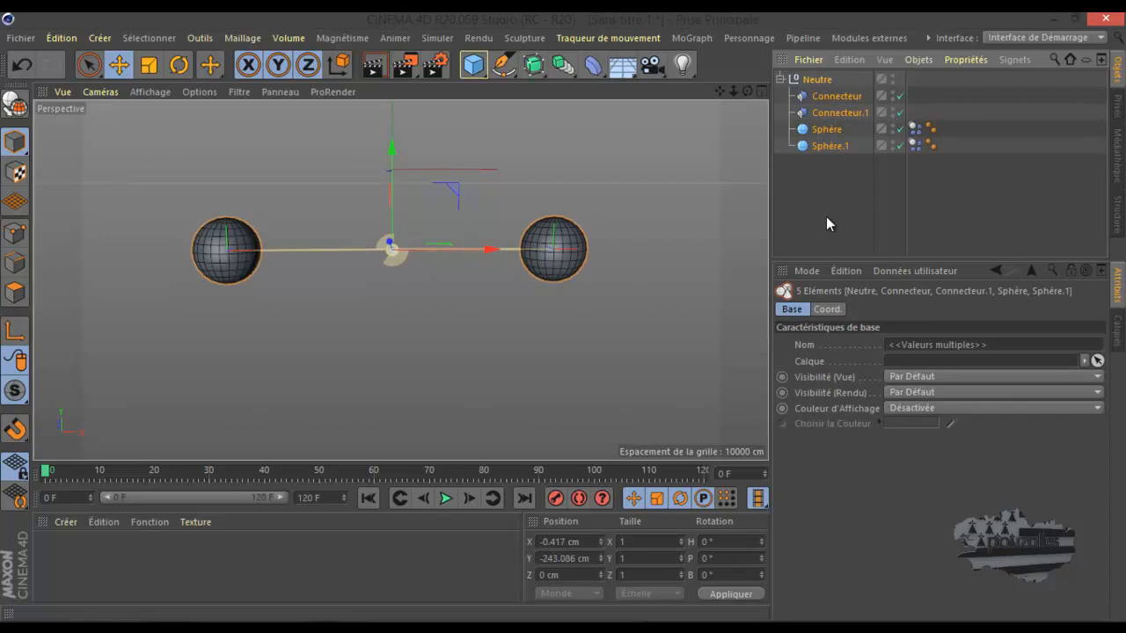
pyautogui.press('Delete')
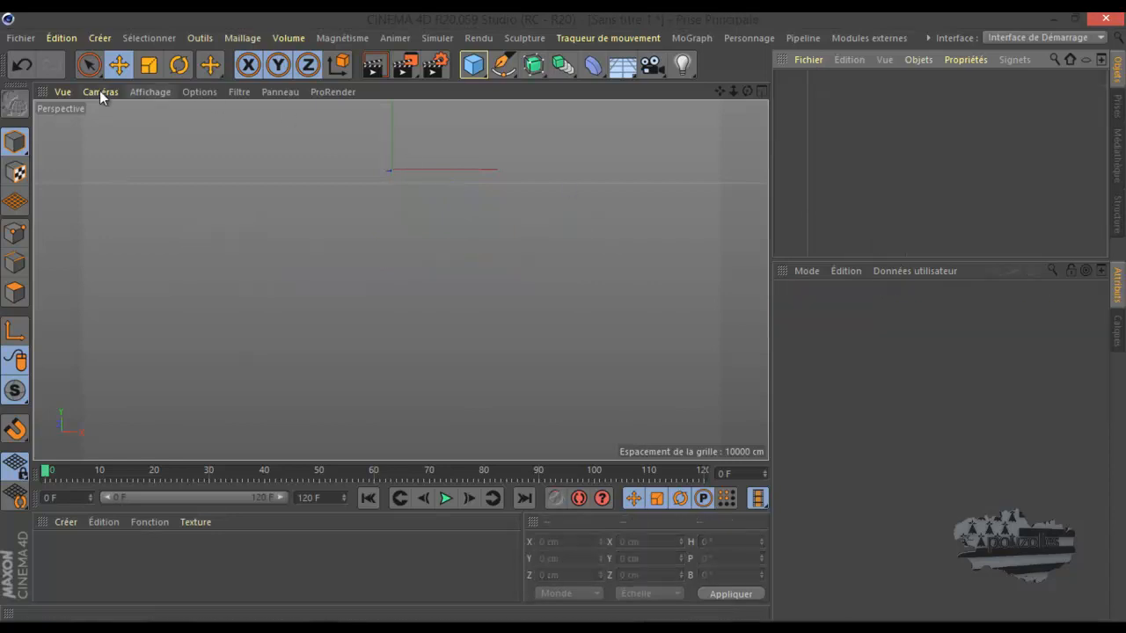
pyautogui.click(61, 91)
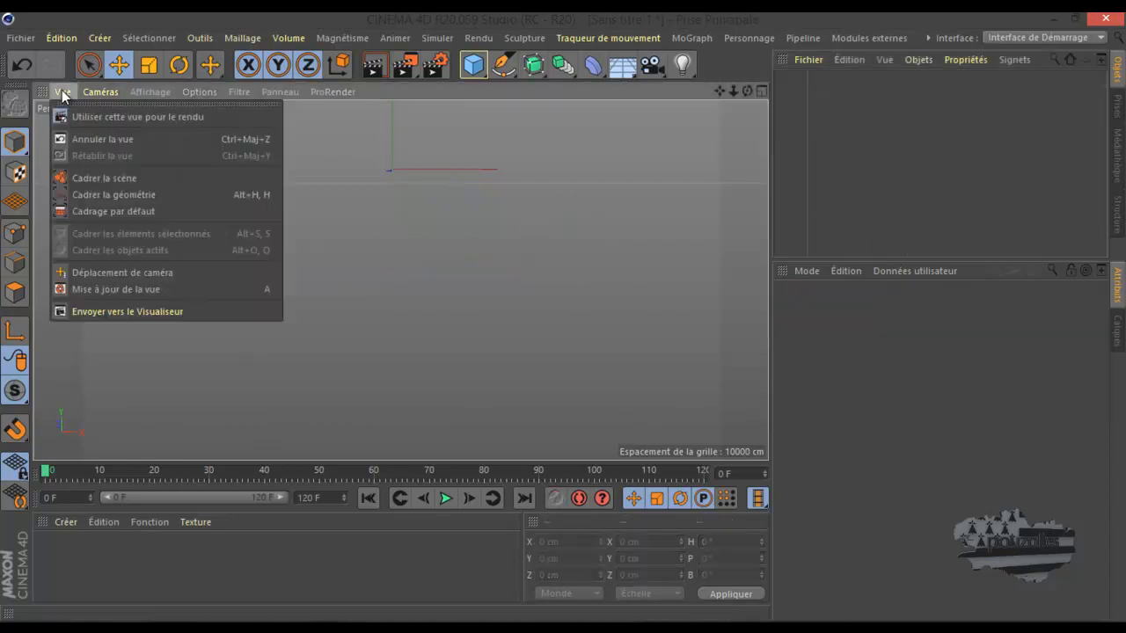
pyautogui.click(83, 211)
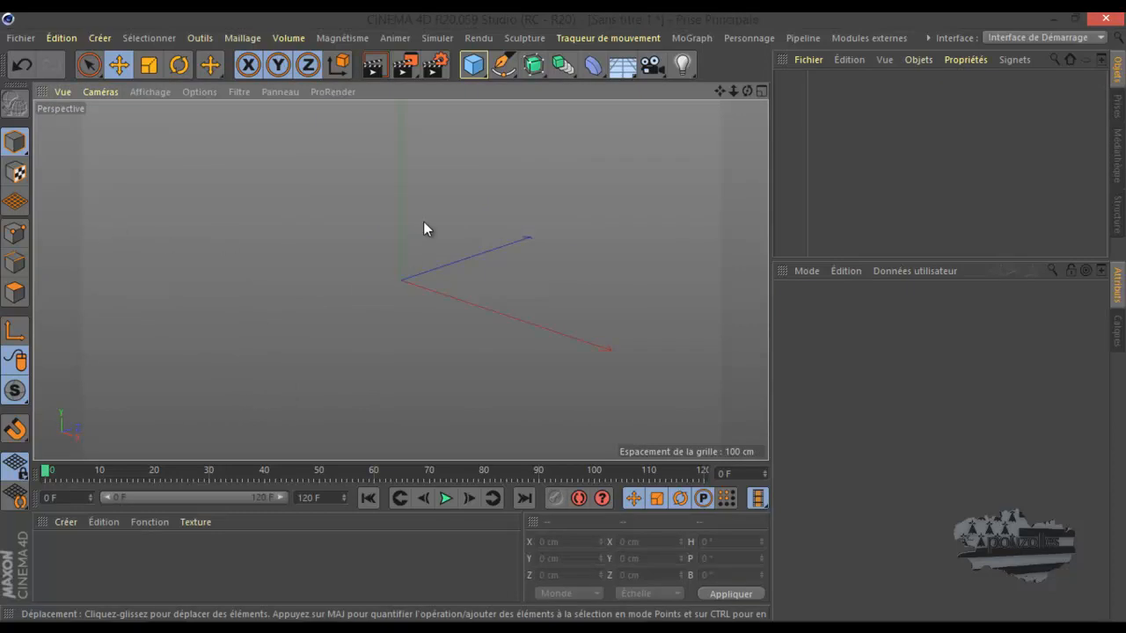
# Add a cube, shape it into a slab about 454 × 15.5 × 200 cm, and place a duplicate beside it along Z with a small gap
pyautogui.click(473, 67)
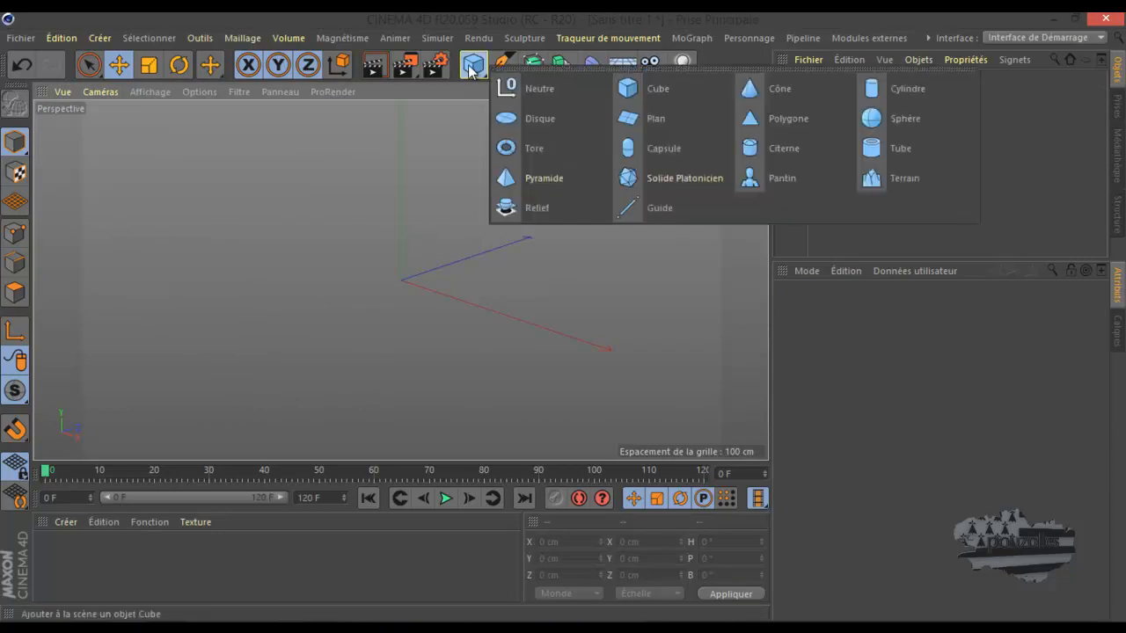
pyautogui.click(627, 88)
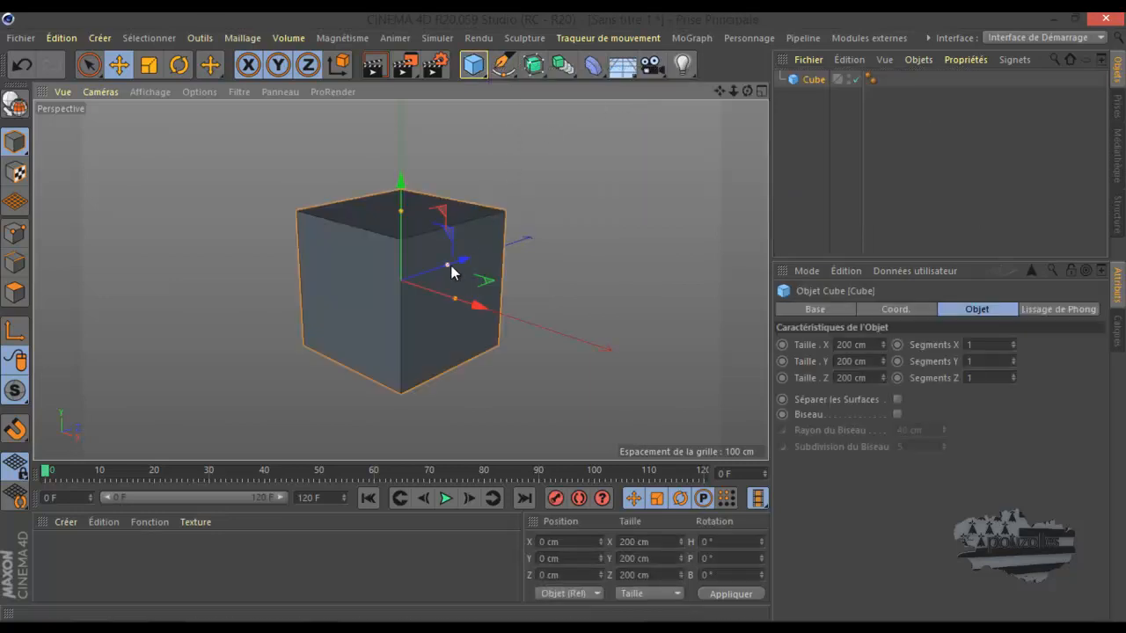
pyautogui.moveTo(401, 217); pyautogui.dragTo(525, 364)
pyautogui.moveTo(747, 91); pyautogui.dragTo(564, 319)
pyautogui.moveTo(513, 276); pyautogui.dragTo(602, 276)
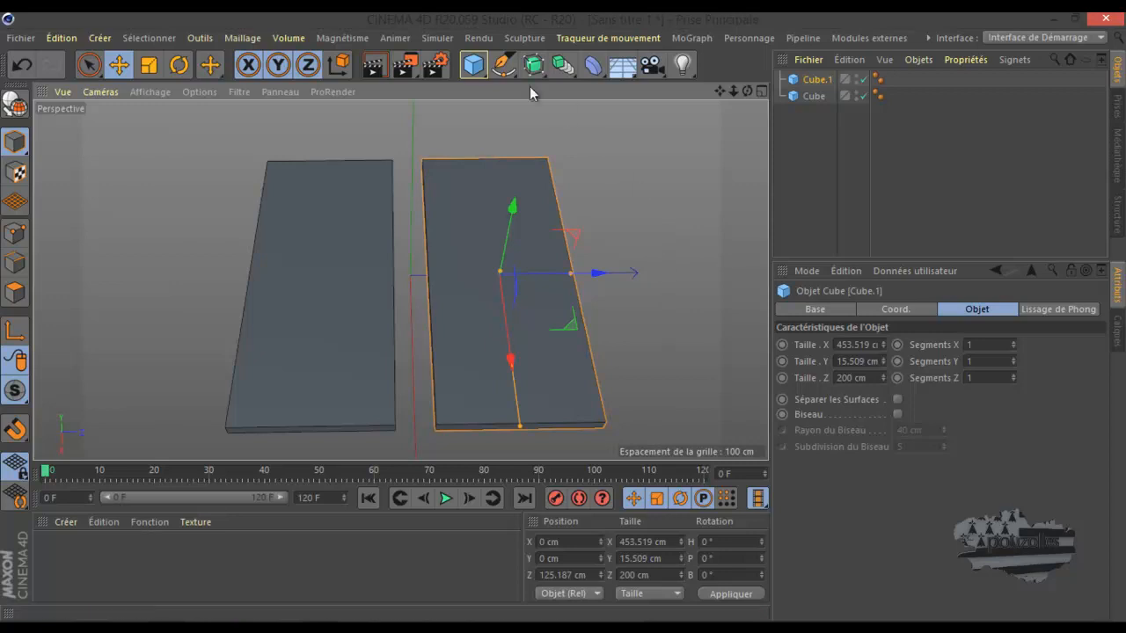
# Add a dynamics Connecteur between the two slabs and set its type to Charnière
pyautogui.click(436, 39)
pyautogui.moveTo(438, 77)
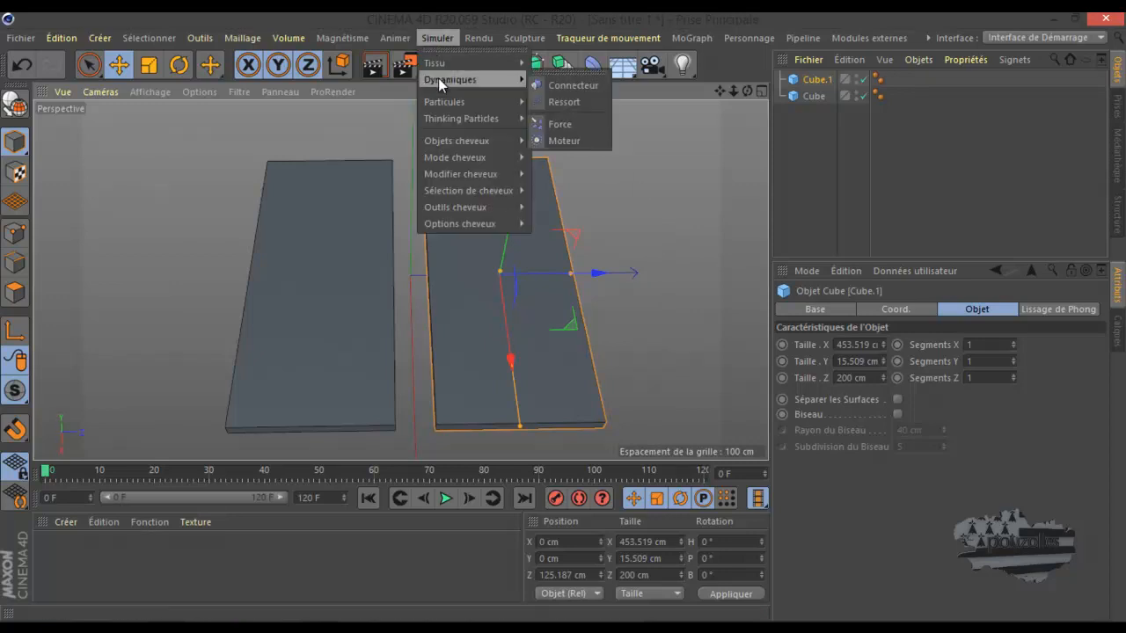
pyautogui.click(573, 86)
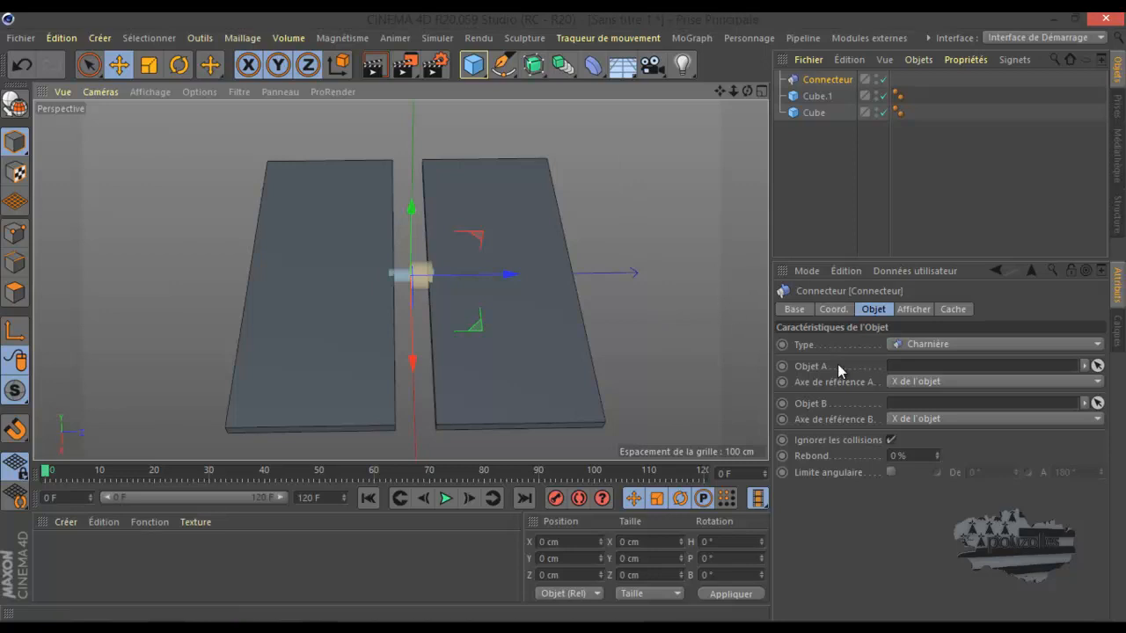
pyautogui.click(948, 347)
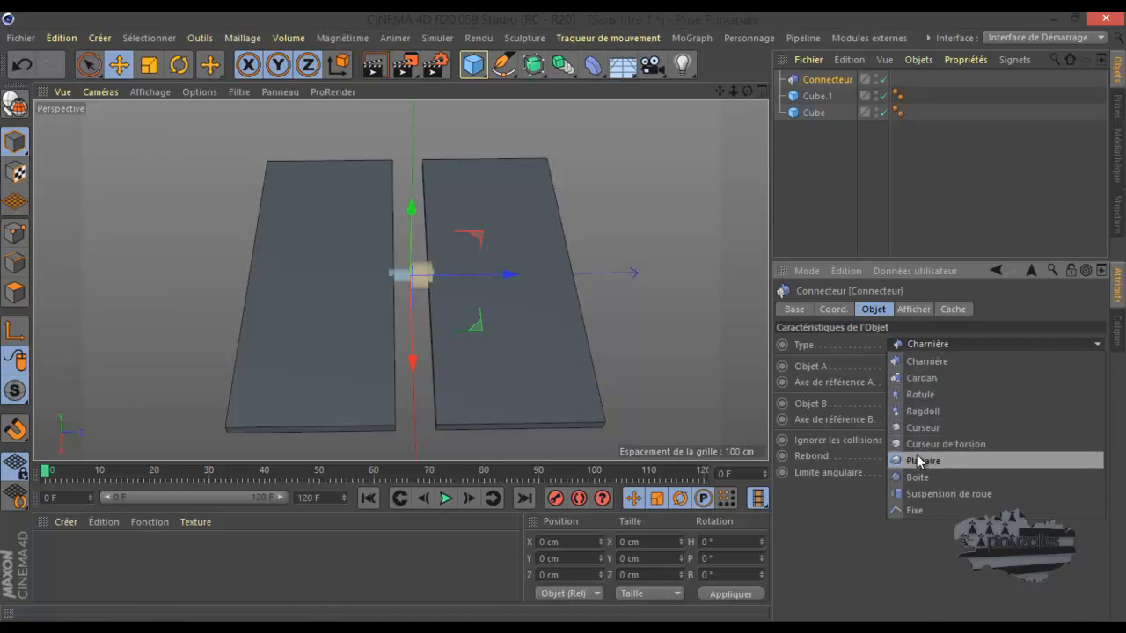
pyautogui.click(928, 365)
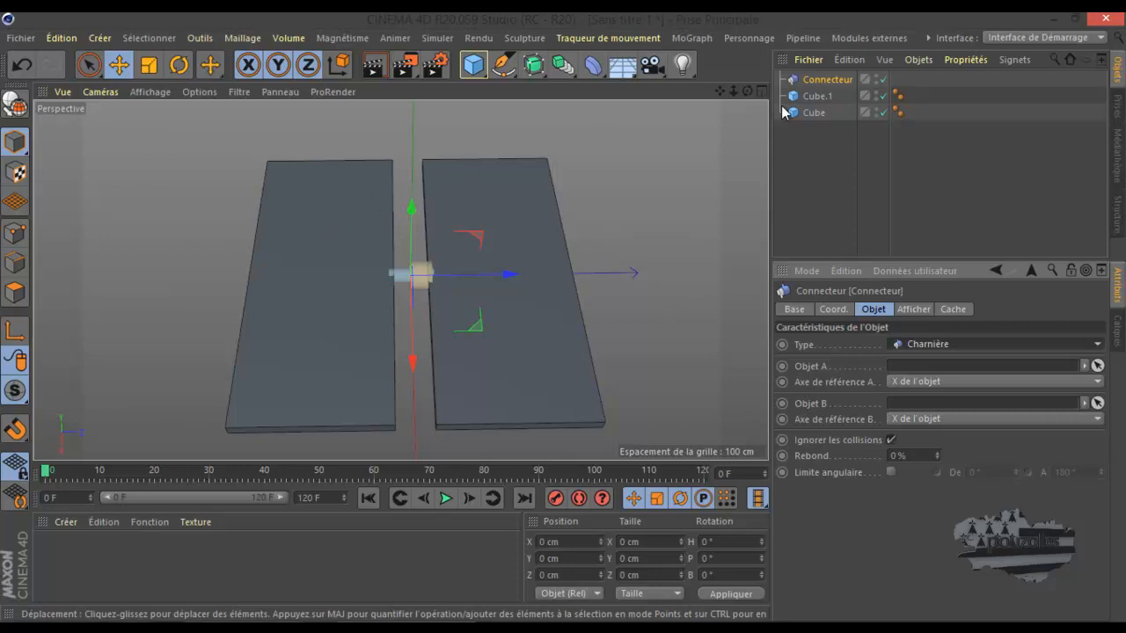
# Rotate the connector to a heading of 90° so its hinge axis follows the gap between the slabs
pyautogui.click(179, 66)
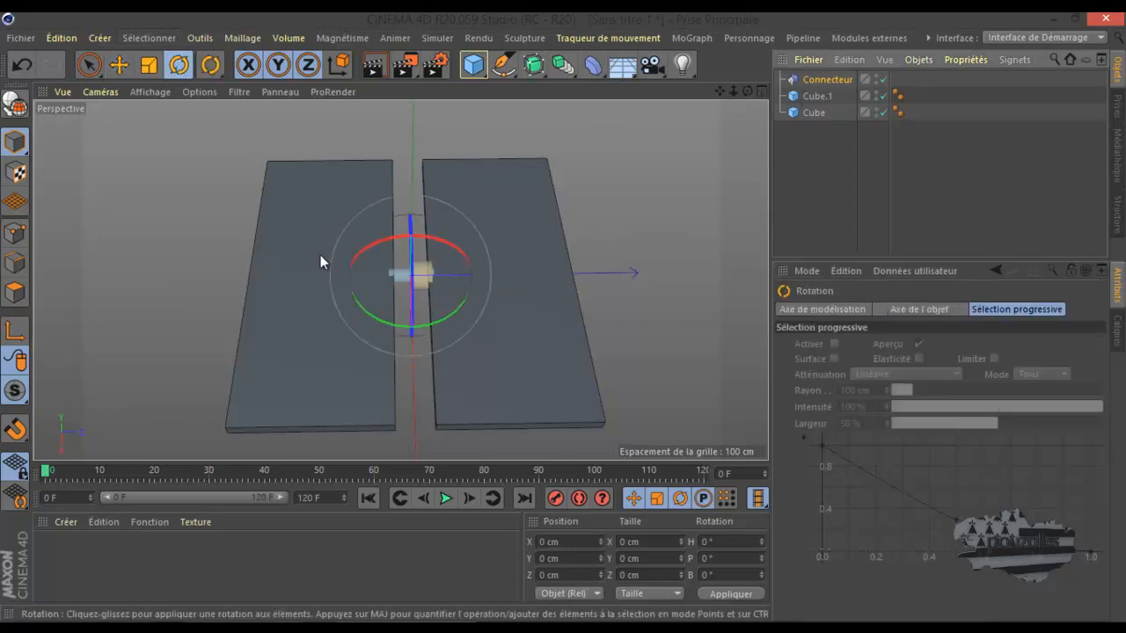
pyautogui.moveTo(374, 311); pyautogui.dragTo(463, 321)
pyautogui.click(22, 67)
pyautogui.scroll(2, 479, 252)
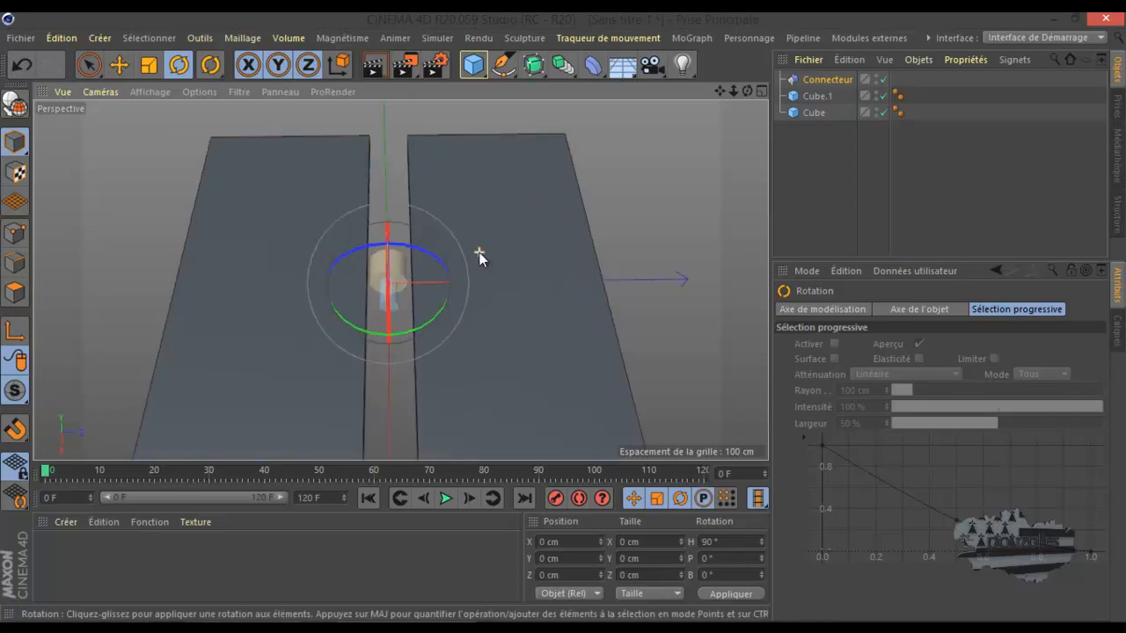
pyautogui.scroll(-2, 478, 253)
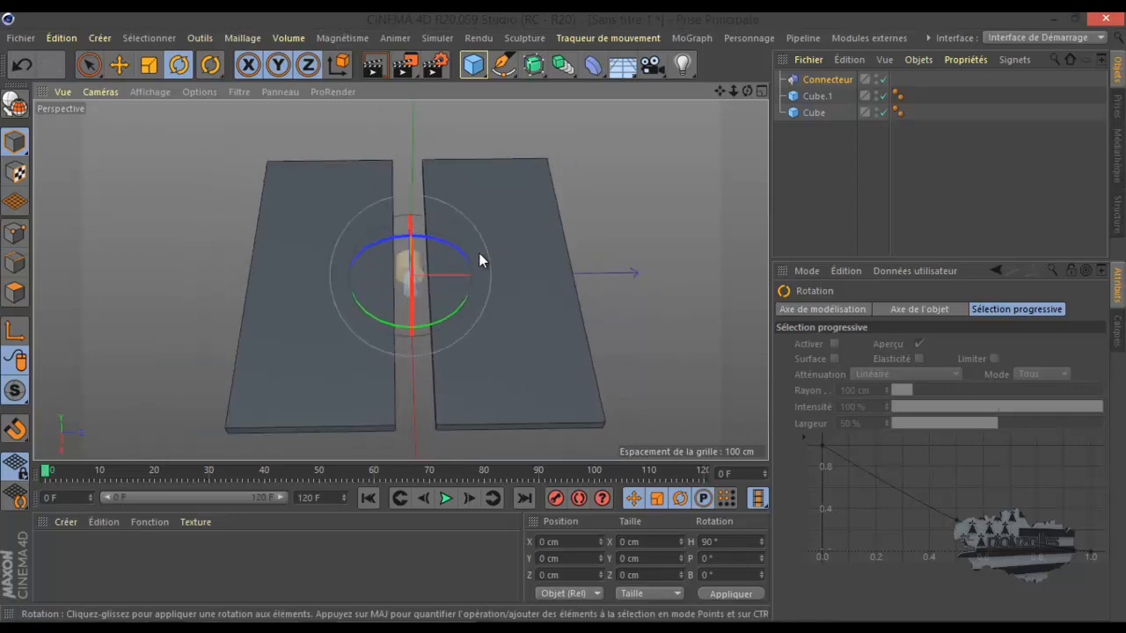
pyautogui.click(830, 80)
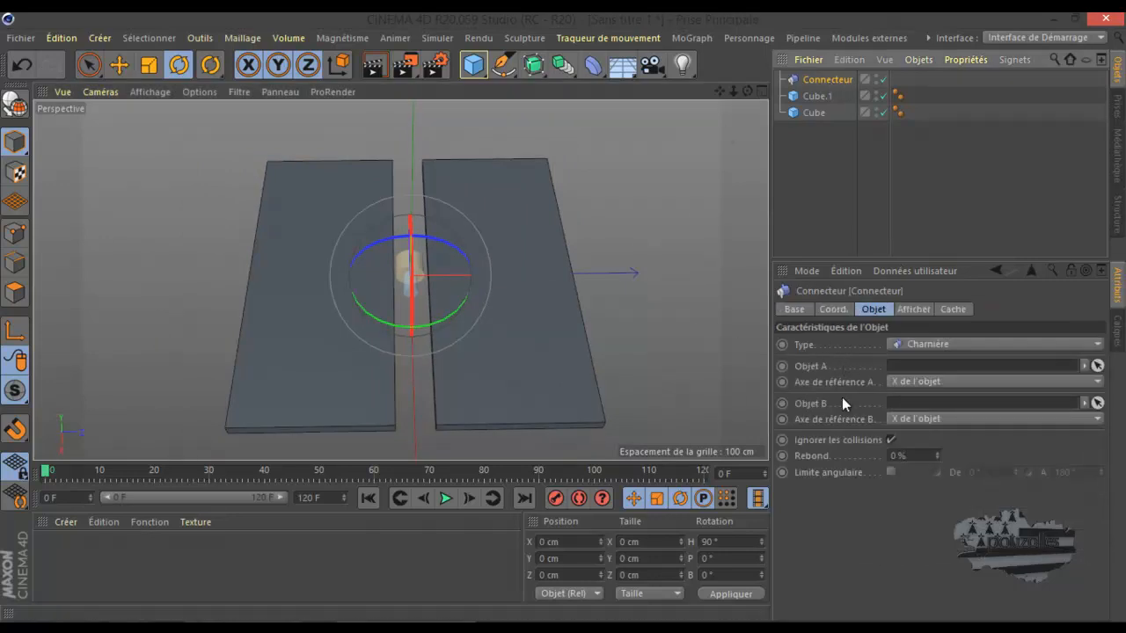
# Reorder the two cubes so the original comes first, and rename the original A and its copy B
pyautogui.click(817, 96)
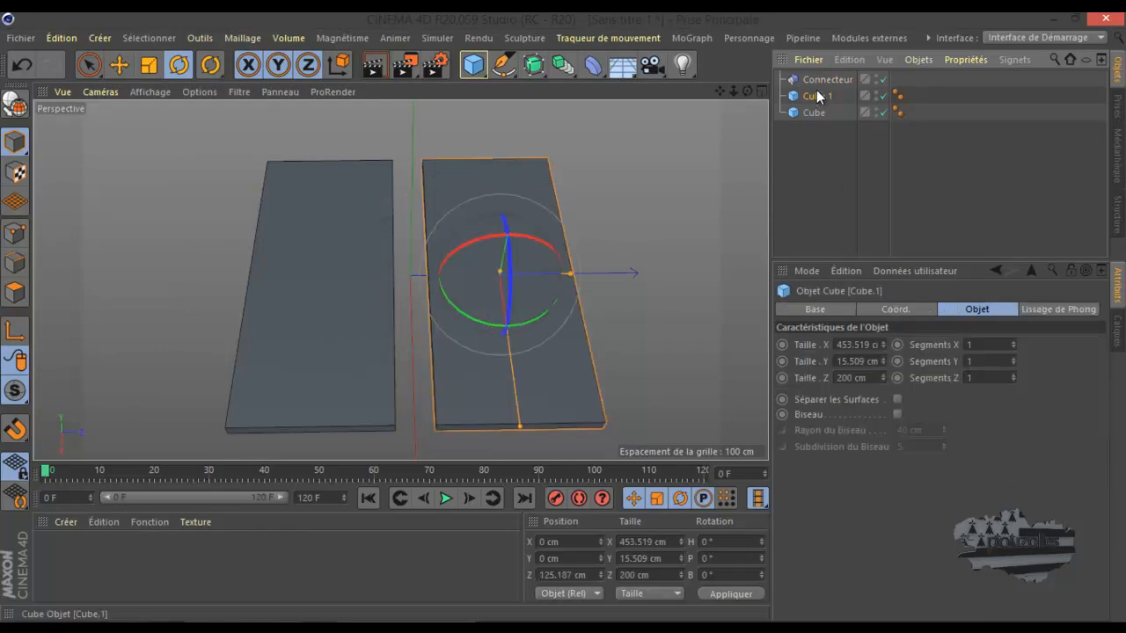
pyautogui.click(813, 114)
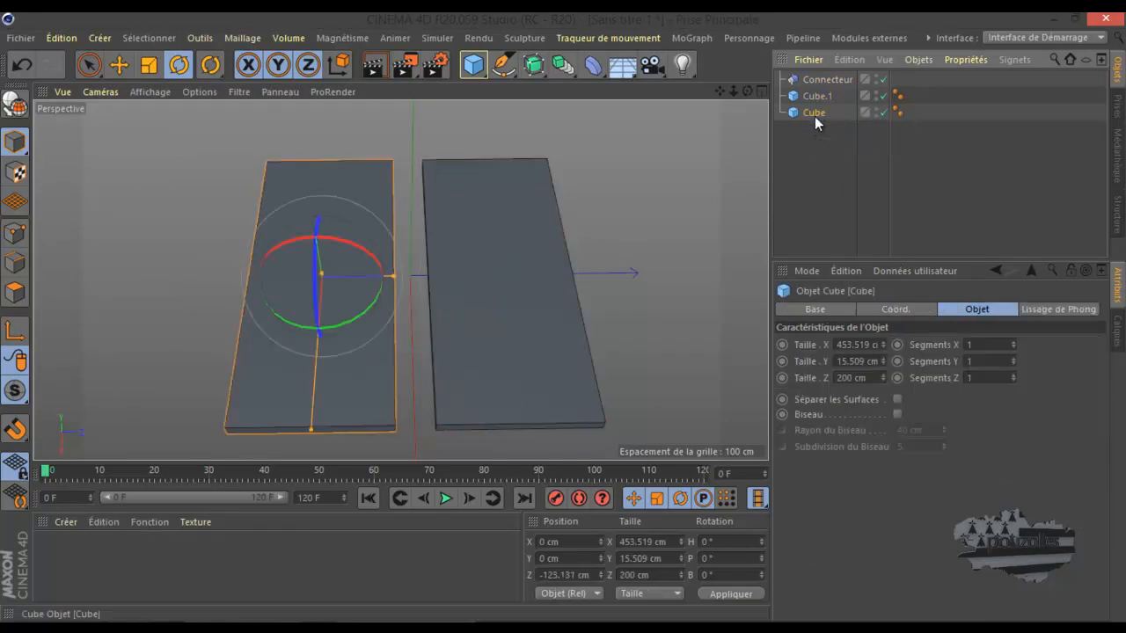
pyautogui.moveTo(814, 89); pyautogui.dragTo(815, 90)
pyautogui.click(812, 112)
pyautogui.doubleClick(815, 96)
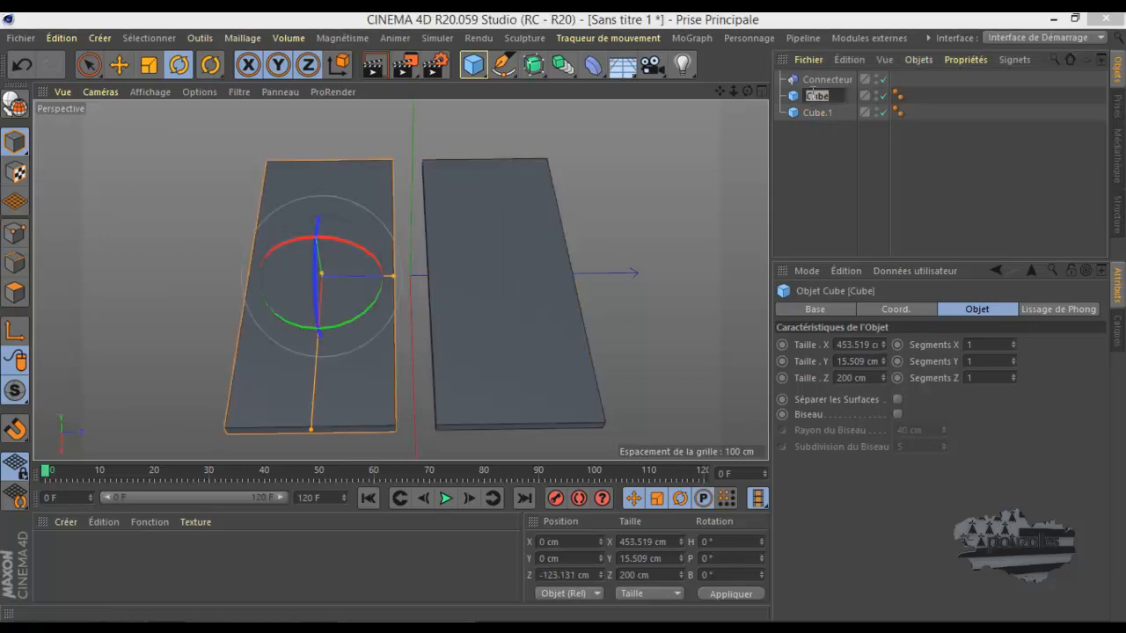
pyautogui.write('A')
pyautogui.doubleClick(816, 112)
pyautogui.write('B')
pyautogui.press('Return')
# Assign slab A as the connector's Objet A and slab B as its Objet B
pyautogui.click(825, 79)
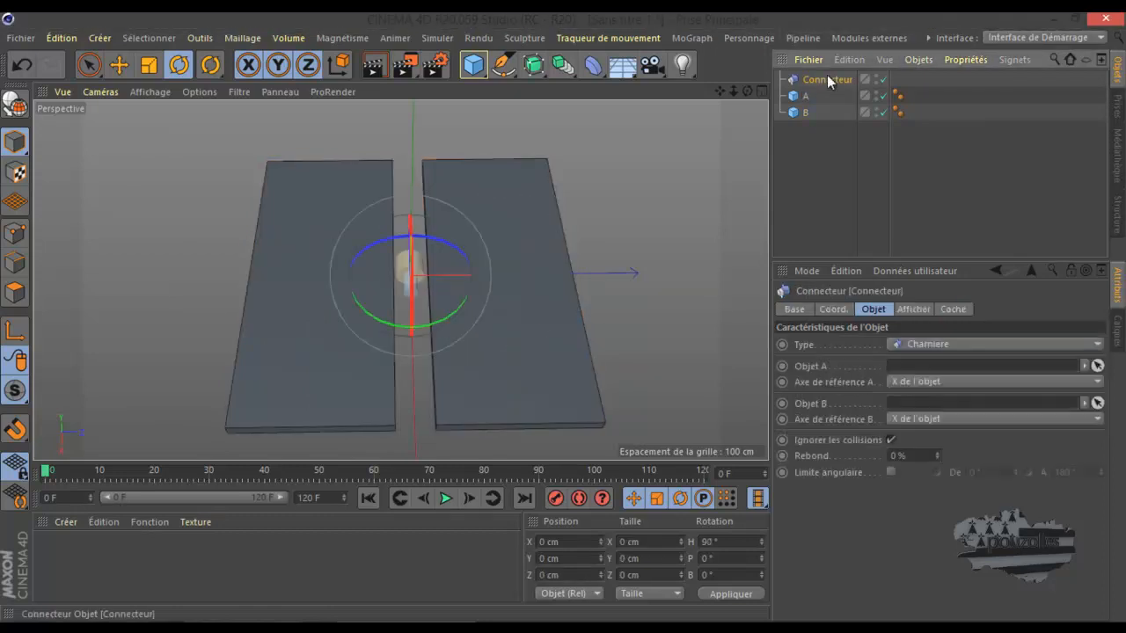
pyautogui.moveTo(813, 103); pyautogui.dragTo(928, 372)
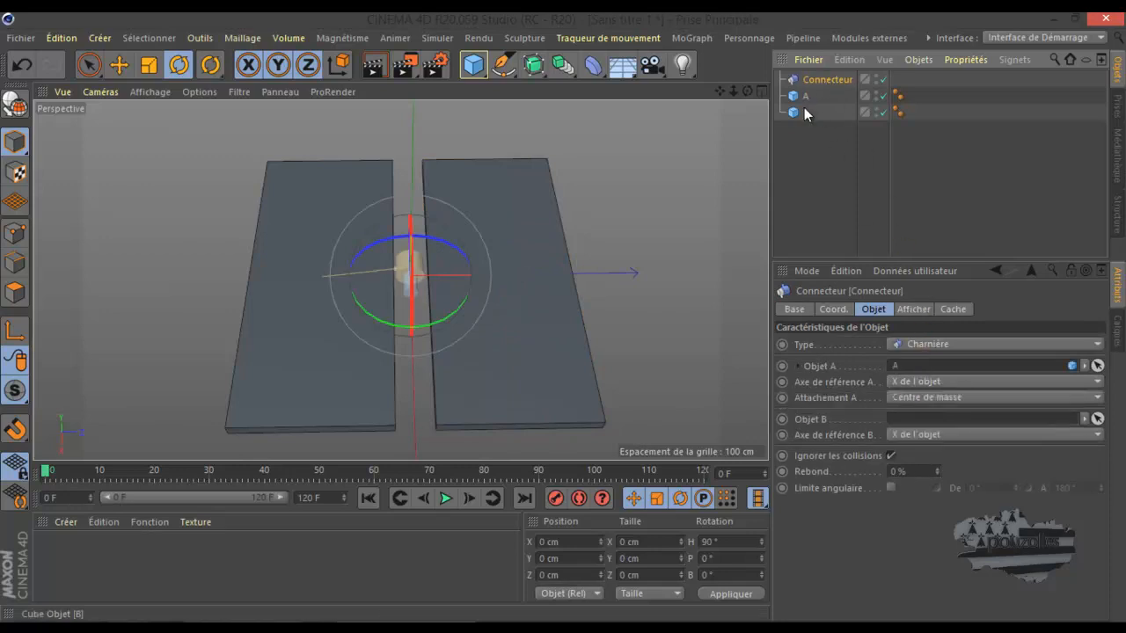
pyautogui.moveTo(807, 113); pyautogui.dragTo(938, 423)
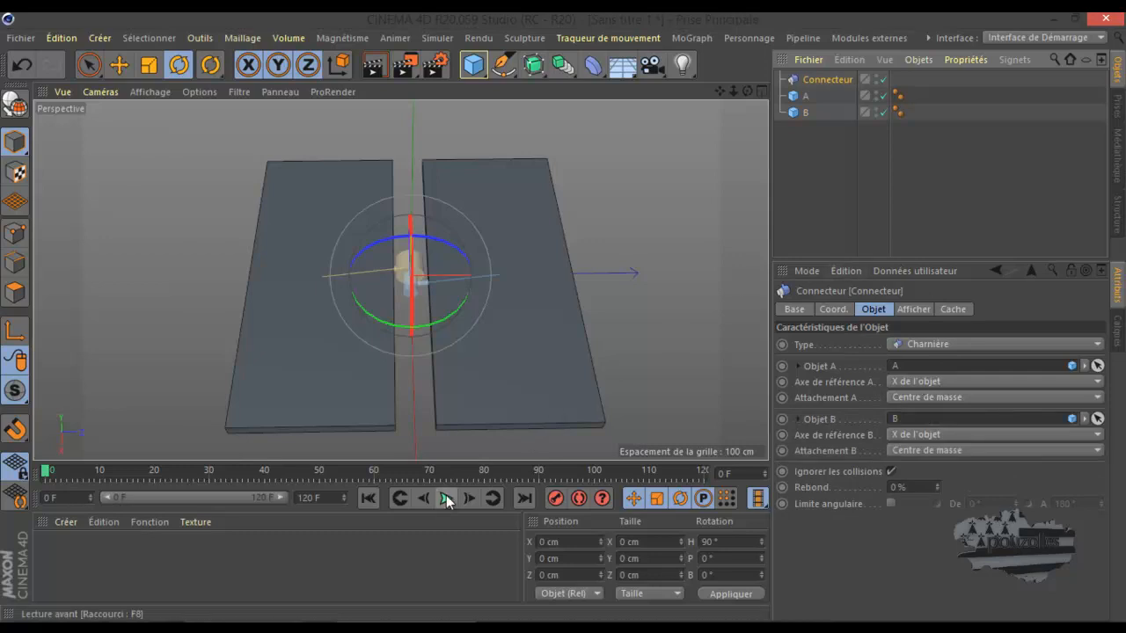
# Set the connector's Attachement A to Point de polygone and examine where it attaches to slab A
pyautogui.scroll(4, 447, 264)
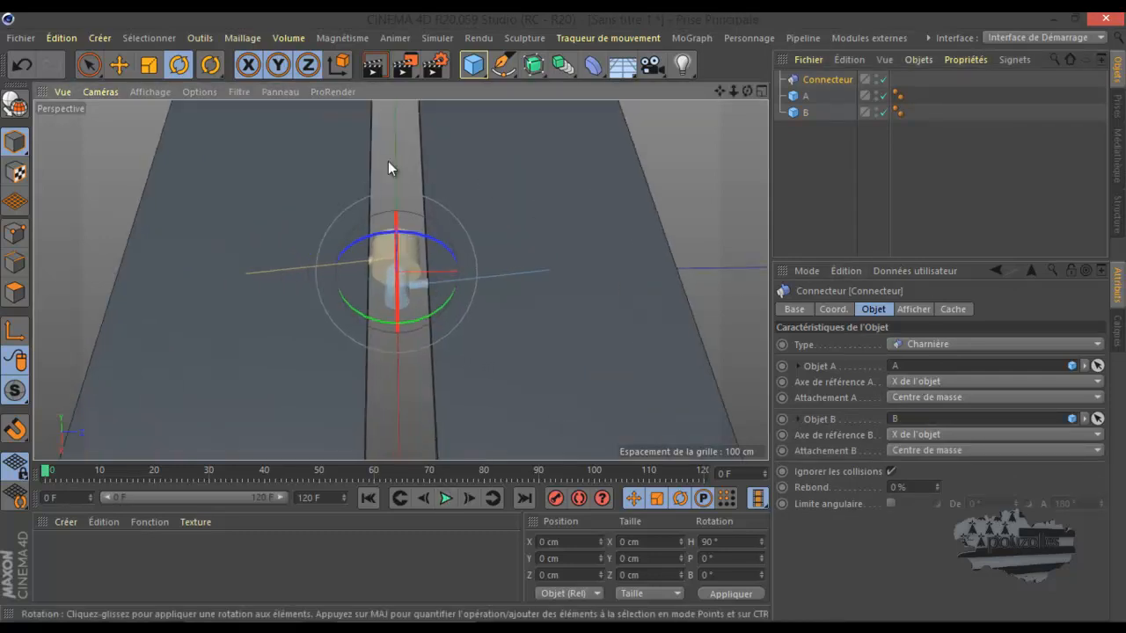
pyautogui.click(119, 64)
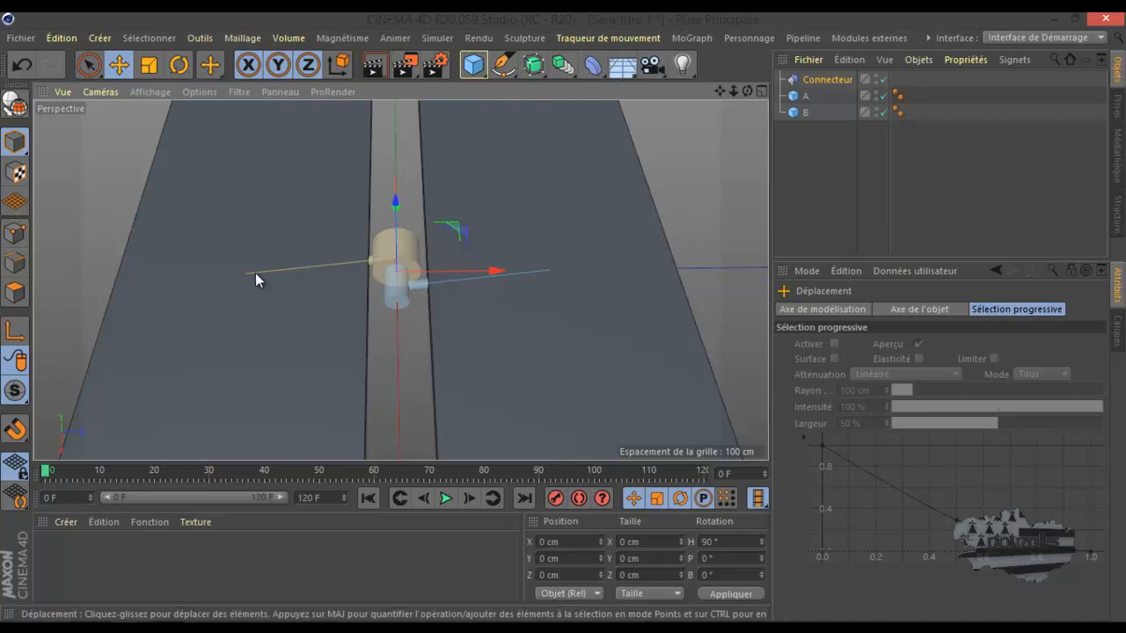
pyautogui.click(818, 80)
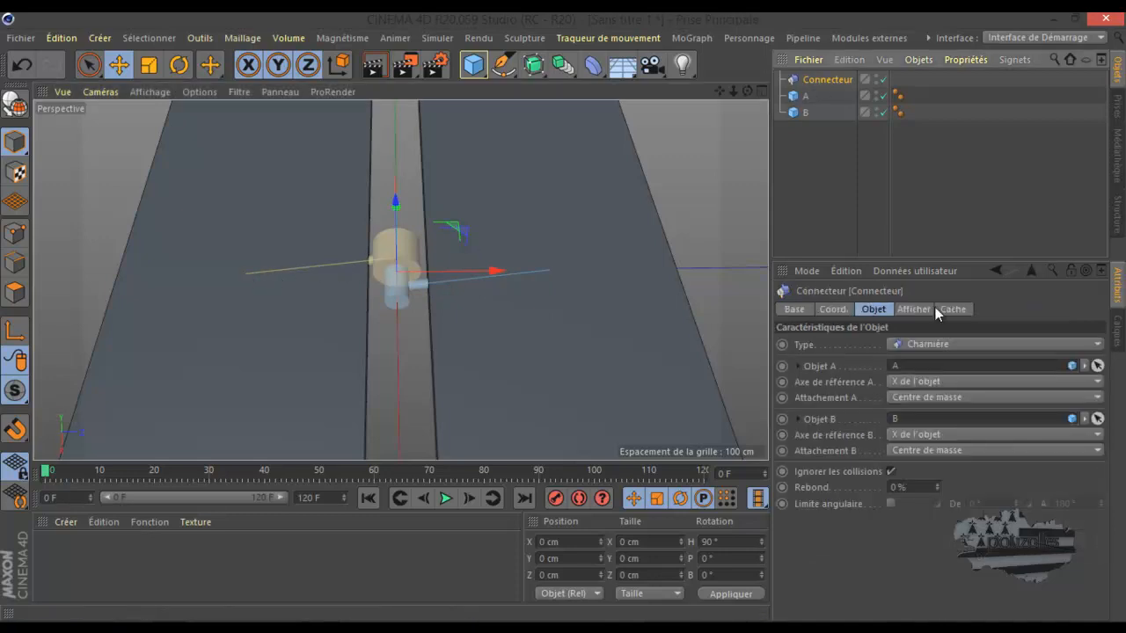
pyautogui.click(938, 398)
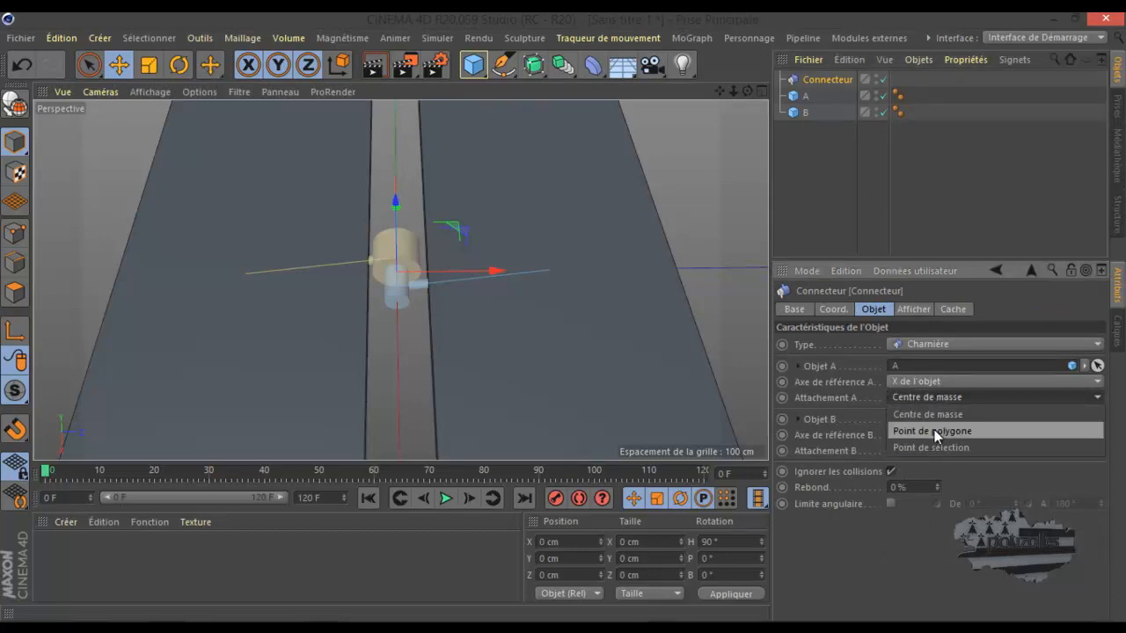
pyautogui.click(933, 431)
pyautogui.scroll(-3, 661, 357)
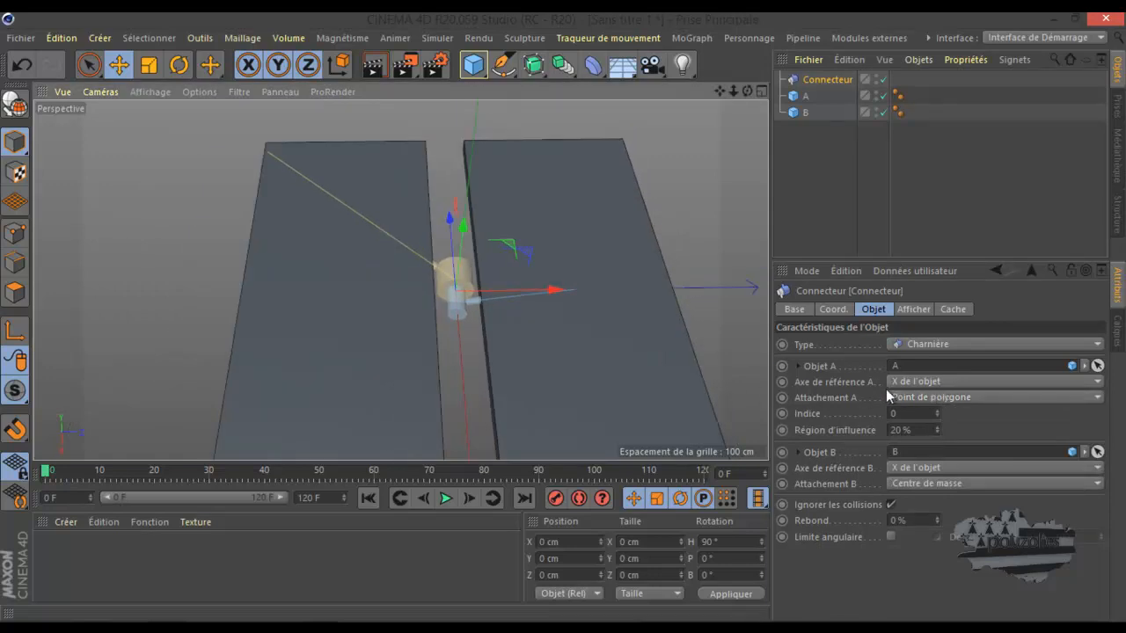
pyautogui.moveTo(747, 90); pyautogui.dragTo(566, 318)
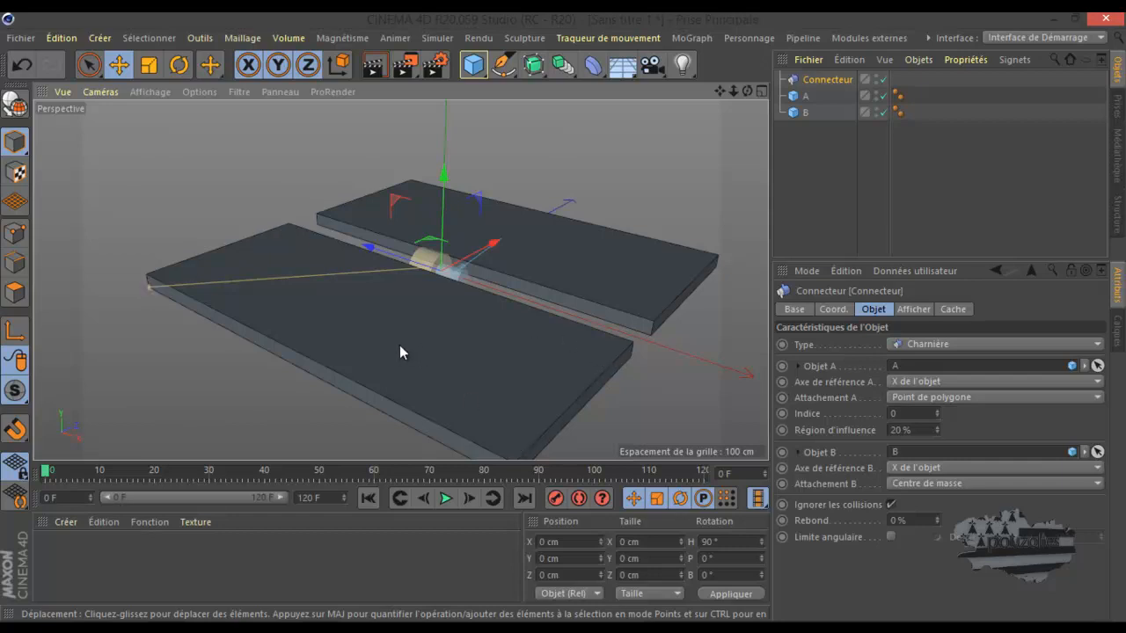
# Review the reference axis options for A and set the connector's Attachement A back to Centre de masse
pyautogui.click(936, 379)
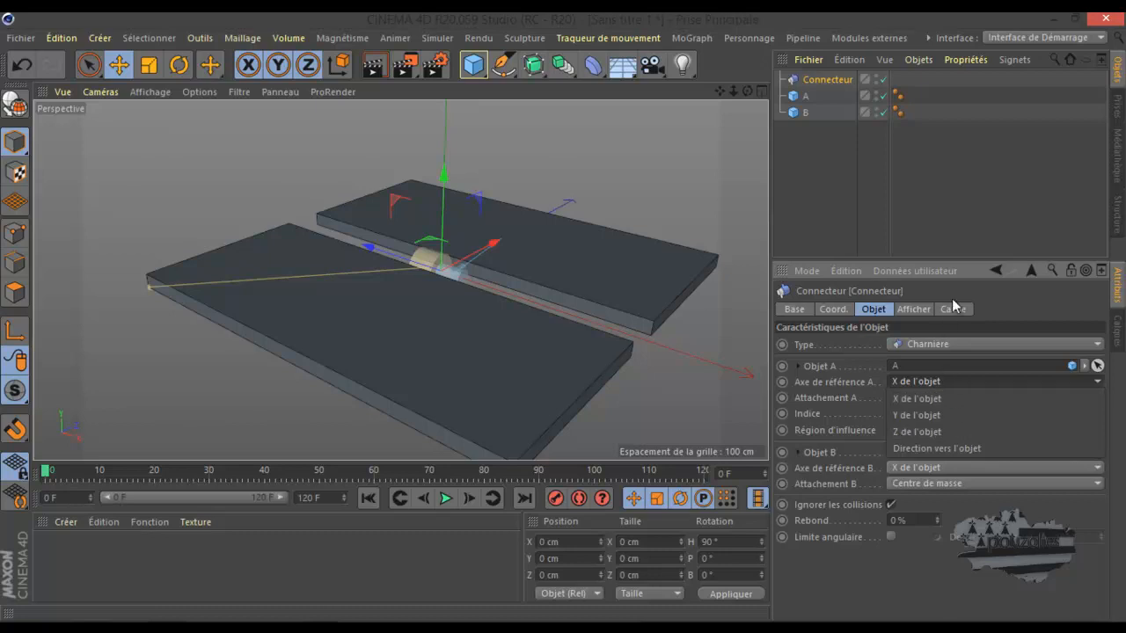
pyautogui.click(972, 226)
pyautogui.click(951, 398)
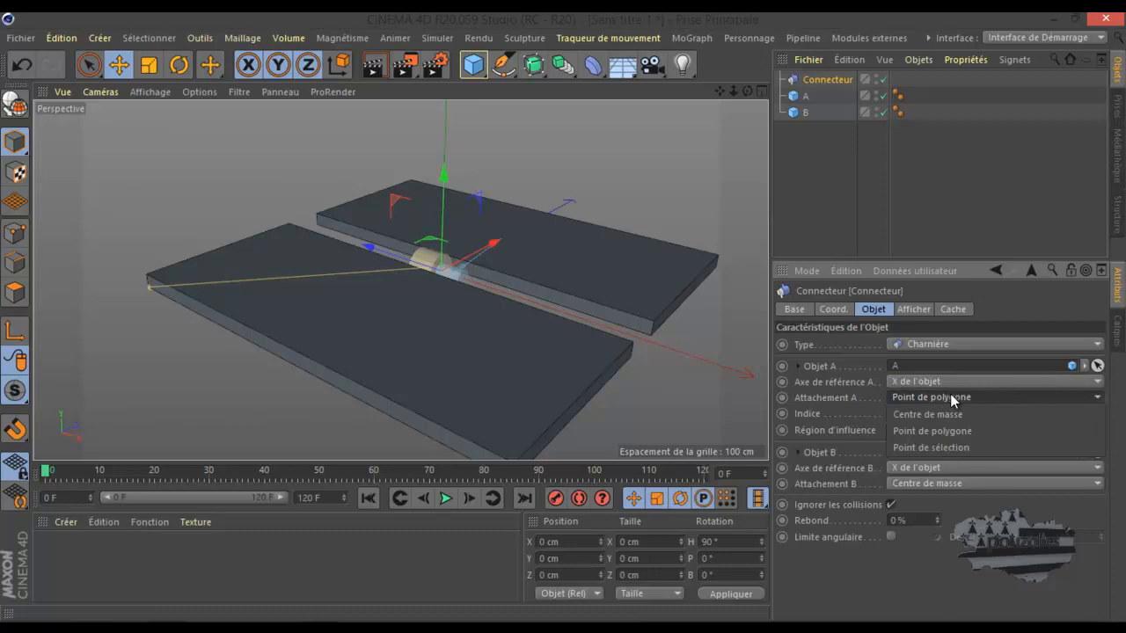
pyautogui.click(949, 412)
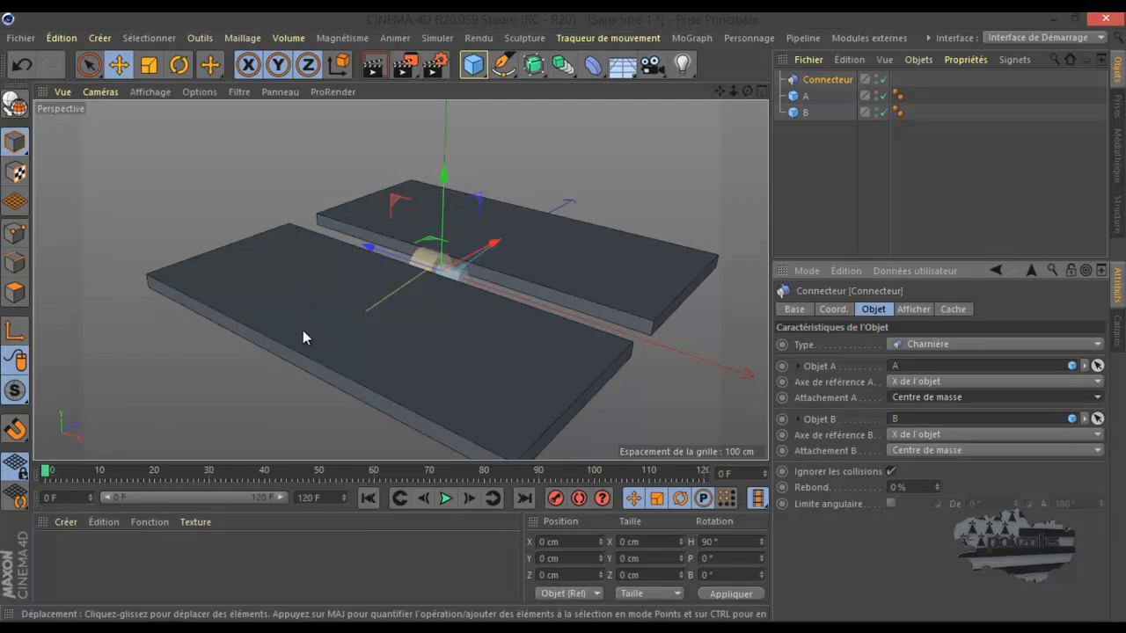
# Test-play the hinge simulation, and extend both the animation length and its preview range to 300 F
pyautogui.click(446, 499)
pyautogui.click(447, 499)
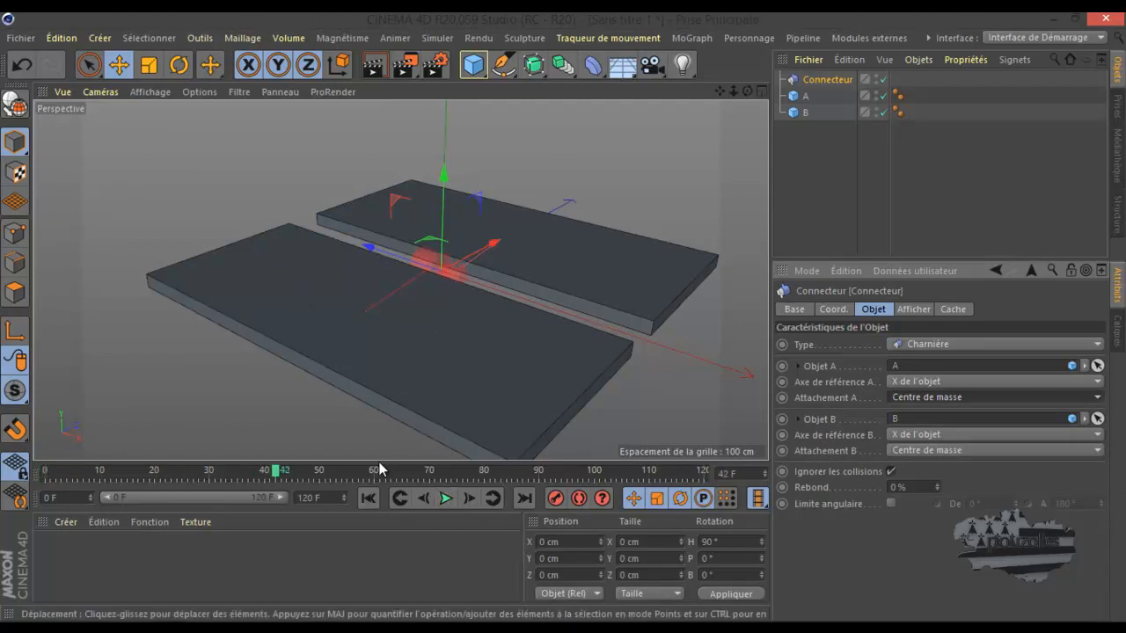
pyautogui.doubleClick(299, 498)
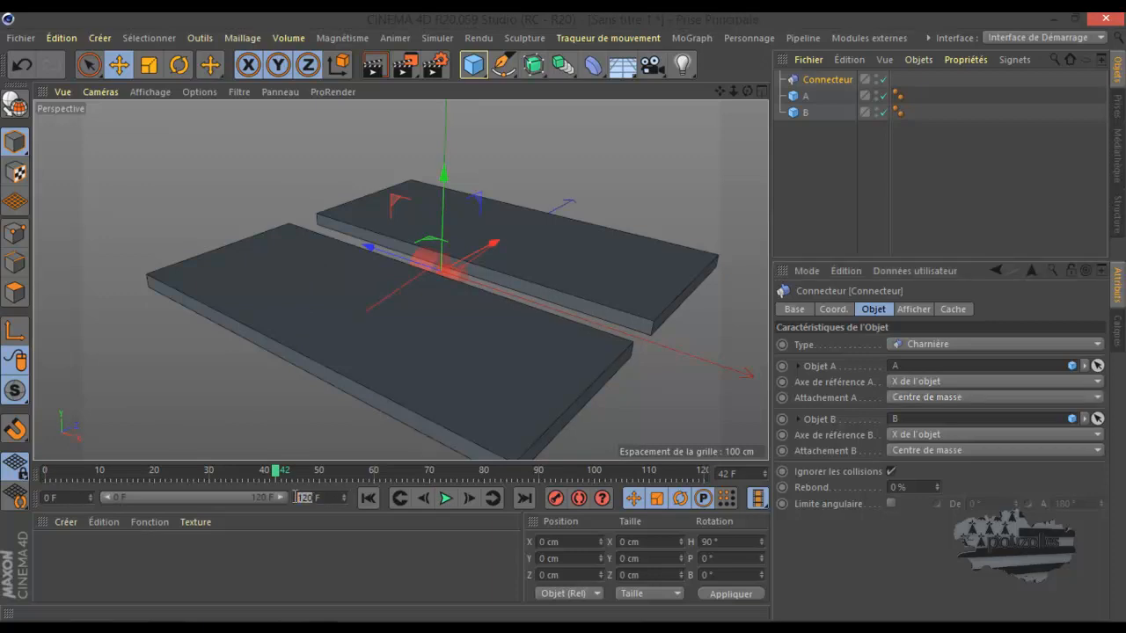
pyautogui.write('300')
pyautogui.press('Return')
pyautogui.click(306, 541)
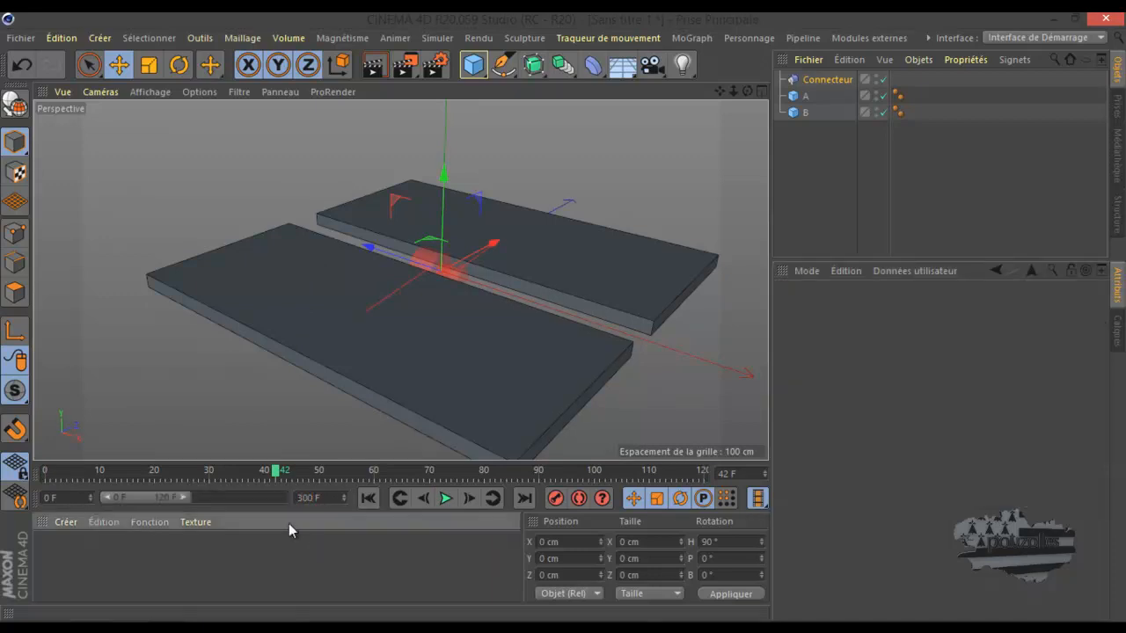
pyautogui.moveTo(190, 492); pyautogui.dragTo(288, 492)
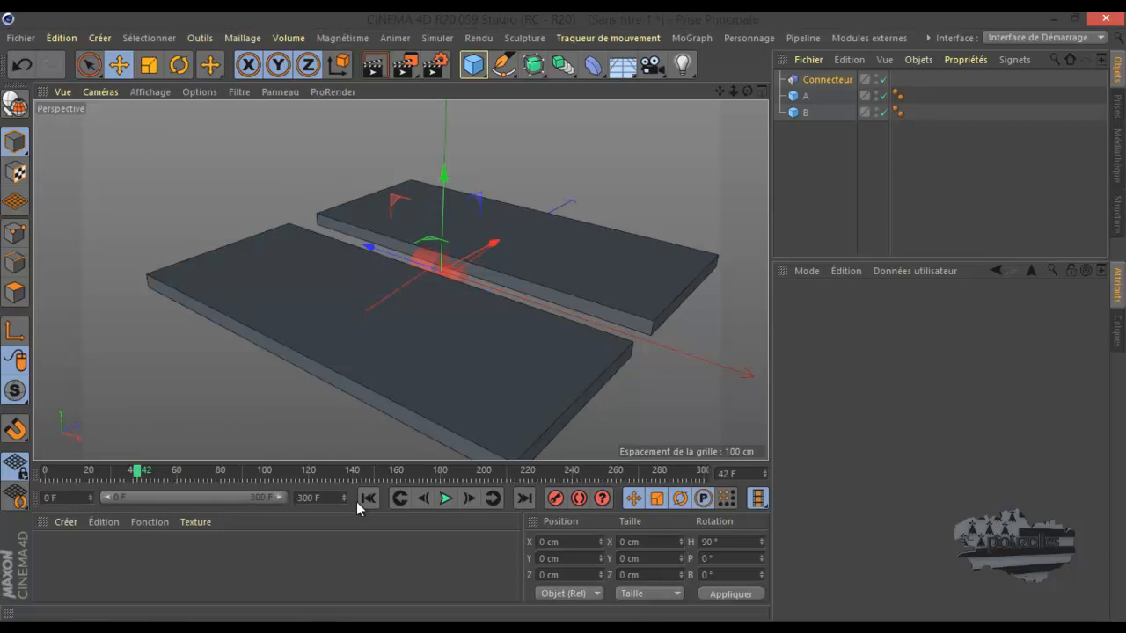
# Play the simulation over the extended timeline and return to frame 0
pyautogui.click(449, 500)
pyautogui.click(445, 497)
pyautogui.click(369, 497)
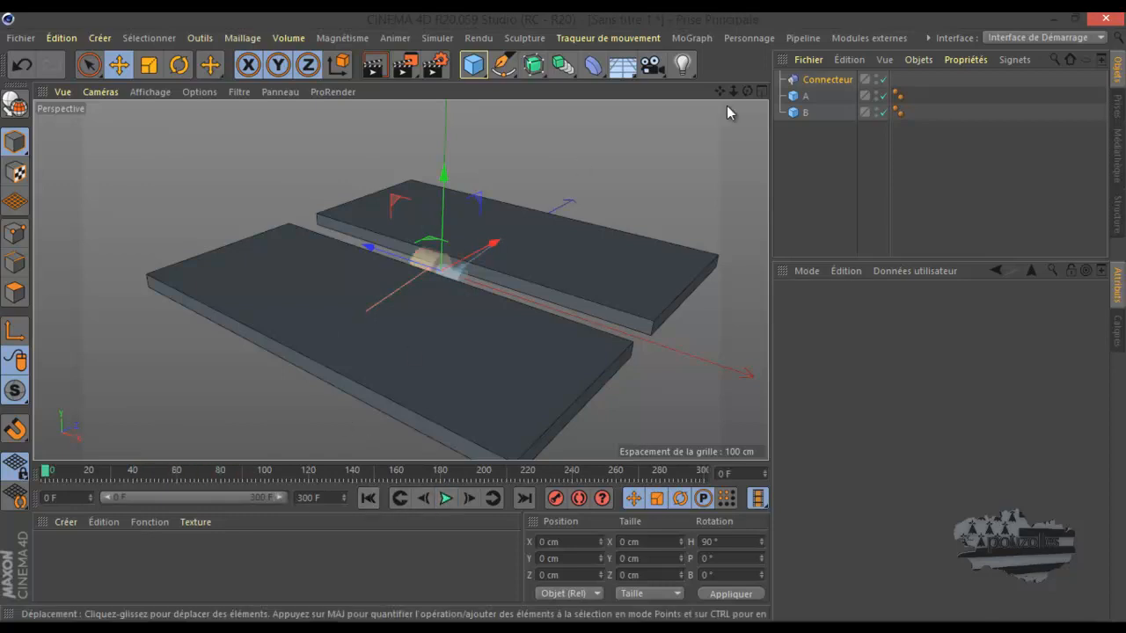
# Turn on Toujours visible for the connector so it is displayed even when slab A is selected
pyautogui.click(817, 96)
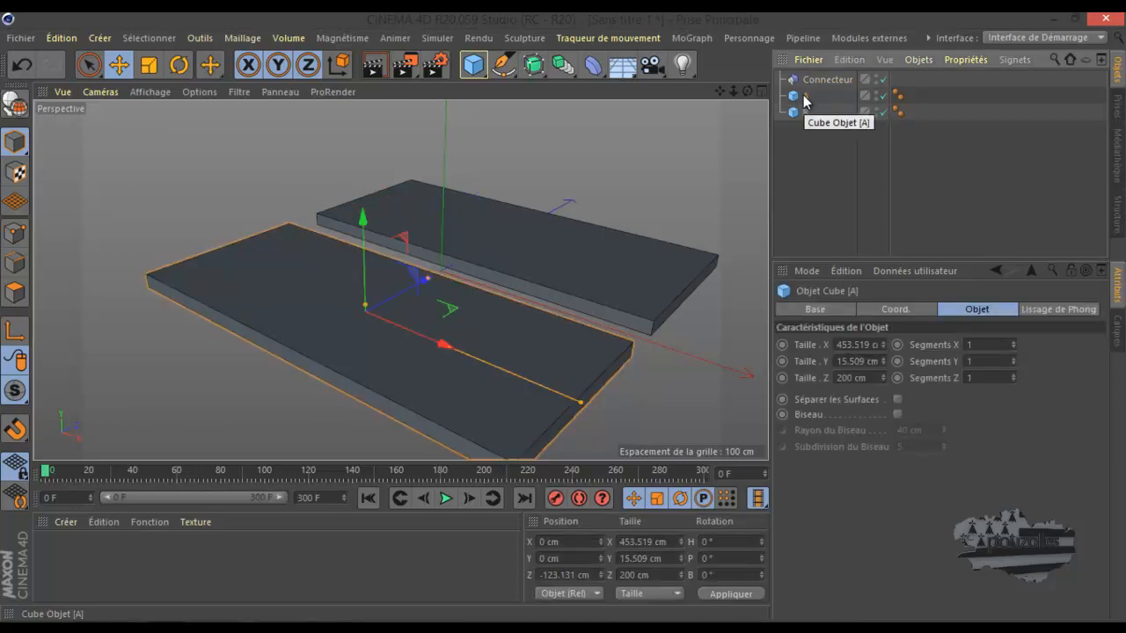
pyautogui.moveTo(747, 92); pyautogui.dragTo(549, 317)
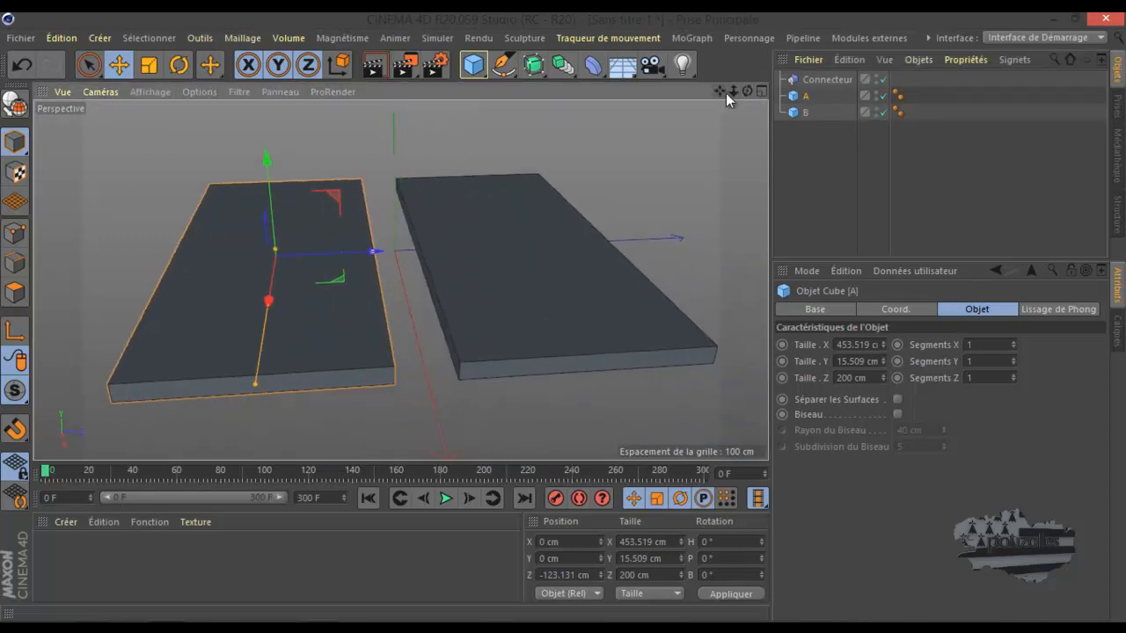
pyautogui.click(827, 80)
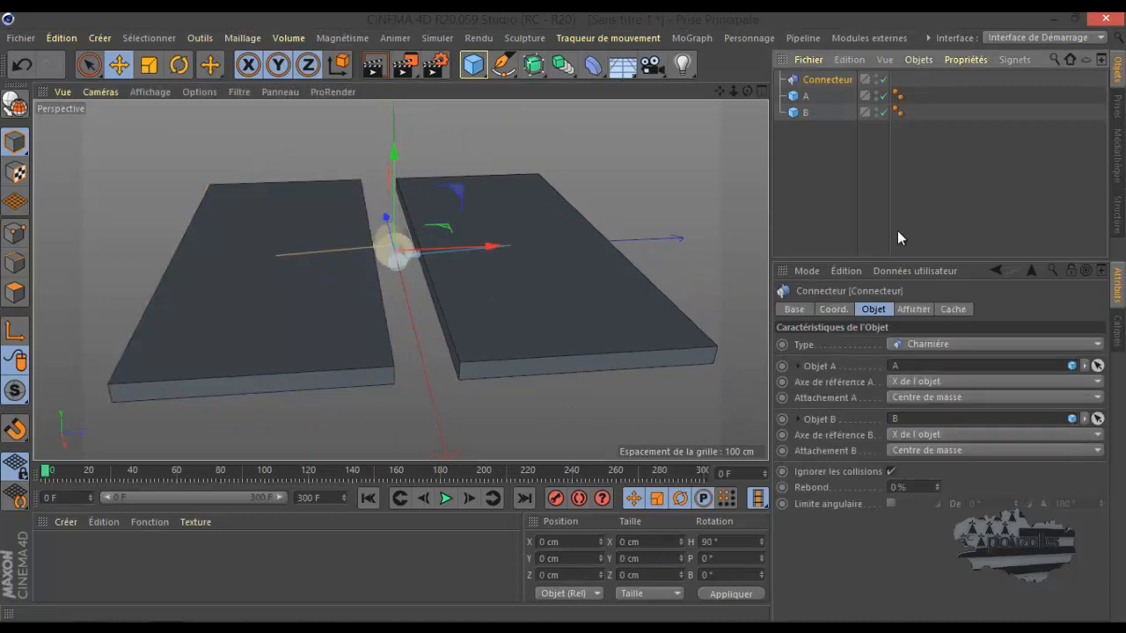
pyautogui.click(914, 309)
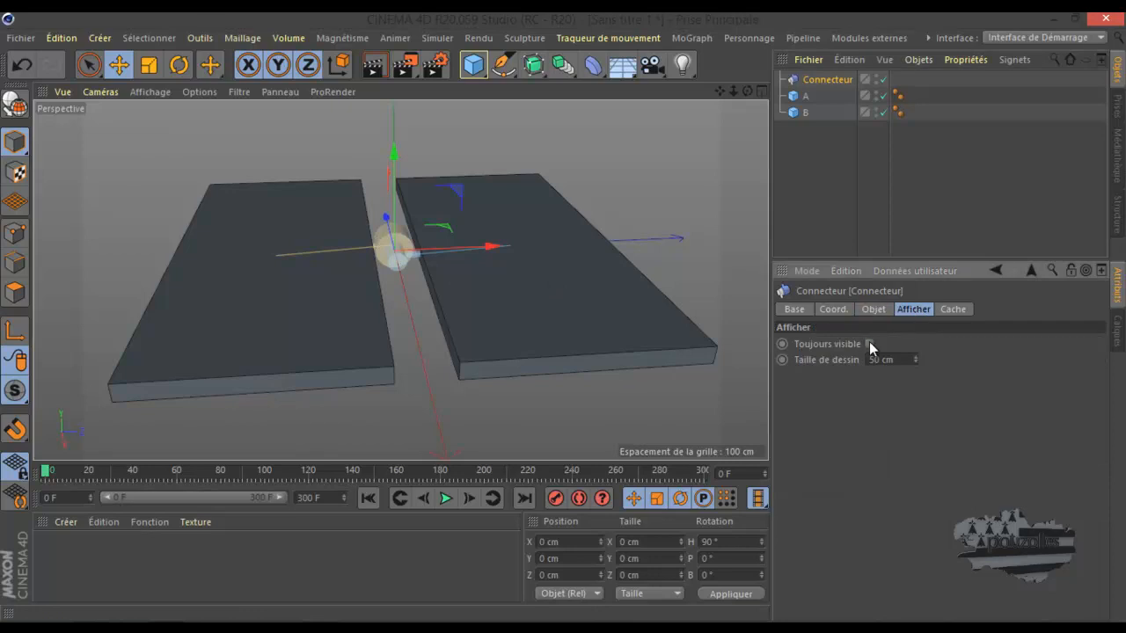
pyautogui.click(804, 96)
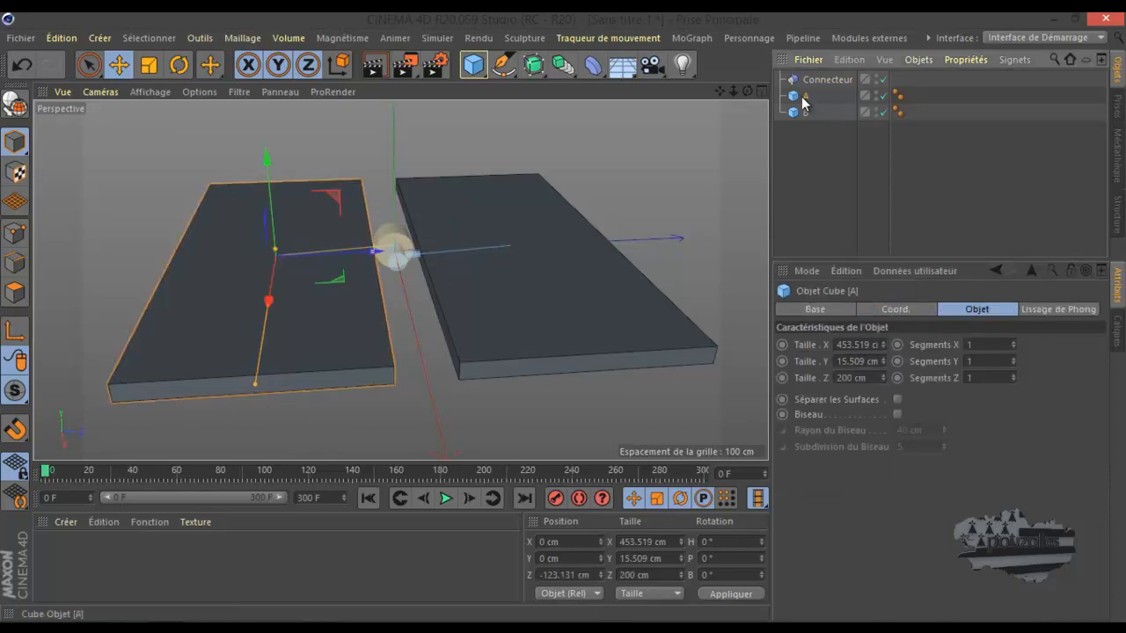
# Add a Corps rigide simulation property to slab A
pyautogui.moveTo(747, 91)
pyautogui.mouseDown()
pyautogui.moveTo(564, 316)
pyautogui.moveTo(755, 86)
pyautogui.mouseUp()
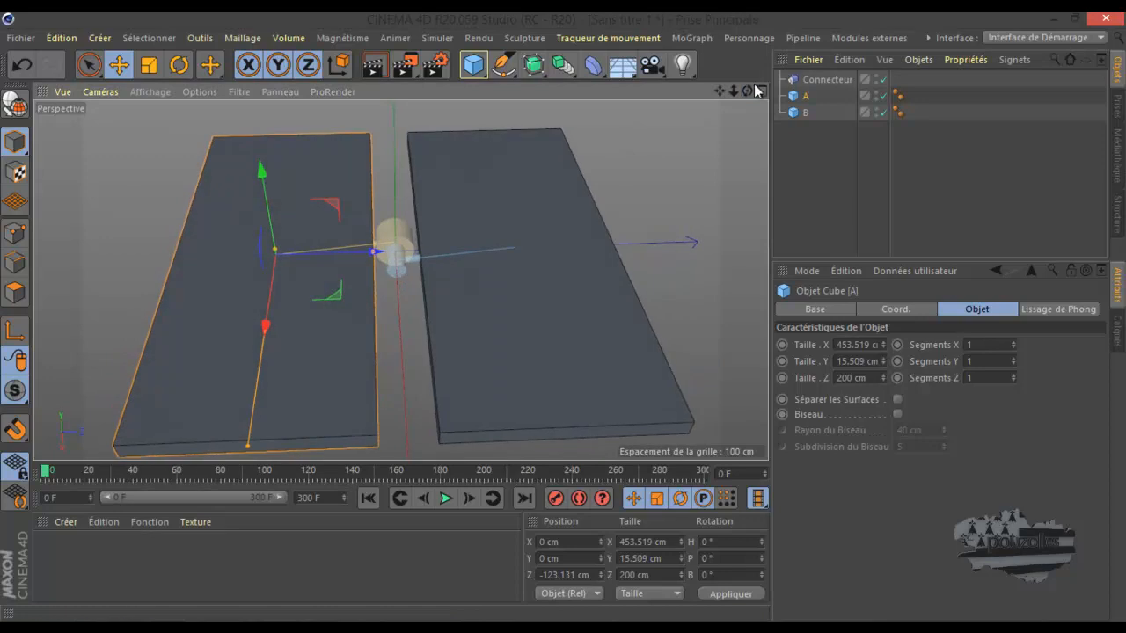
pyautogui.rightClick(811, 100)
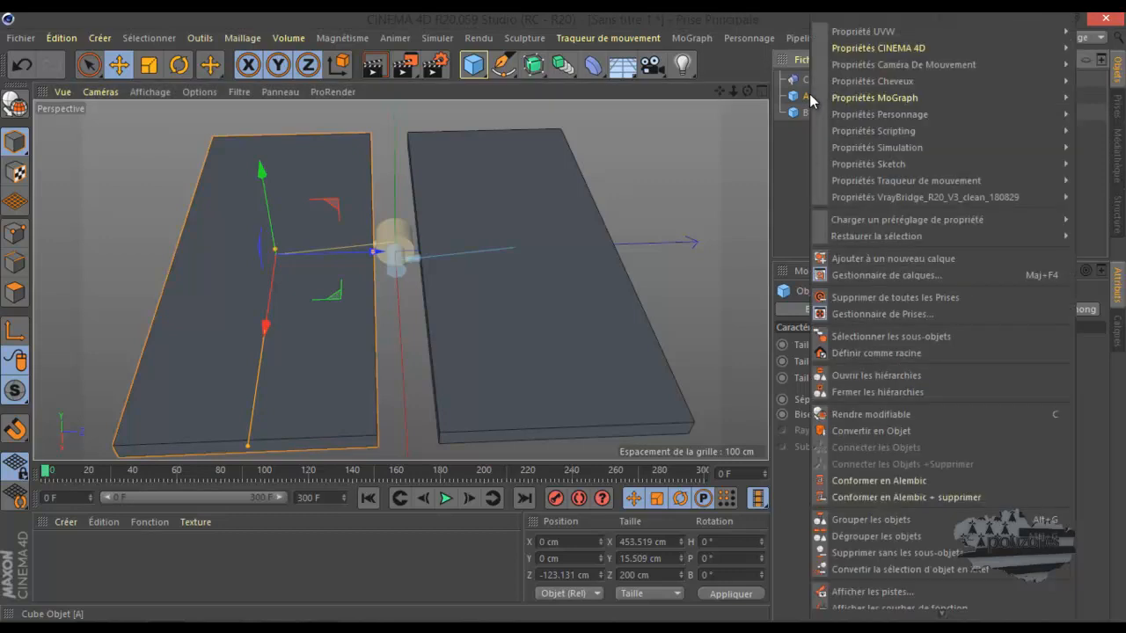
pyautogui.moveTo(880, 147)
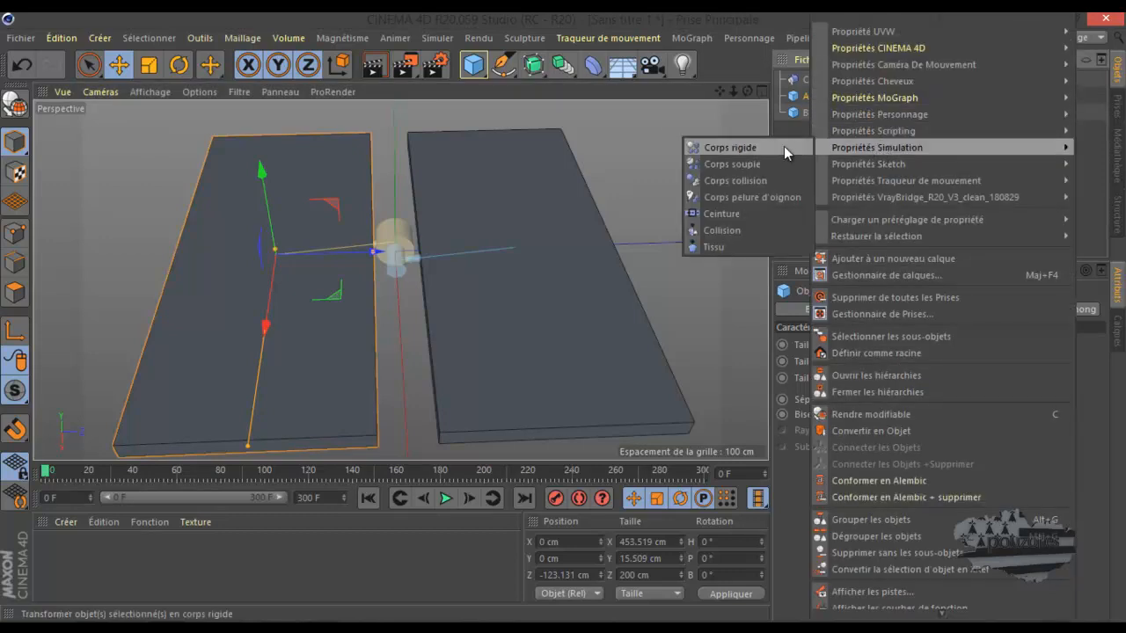
pyautogui.click(739, 149)
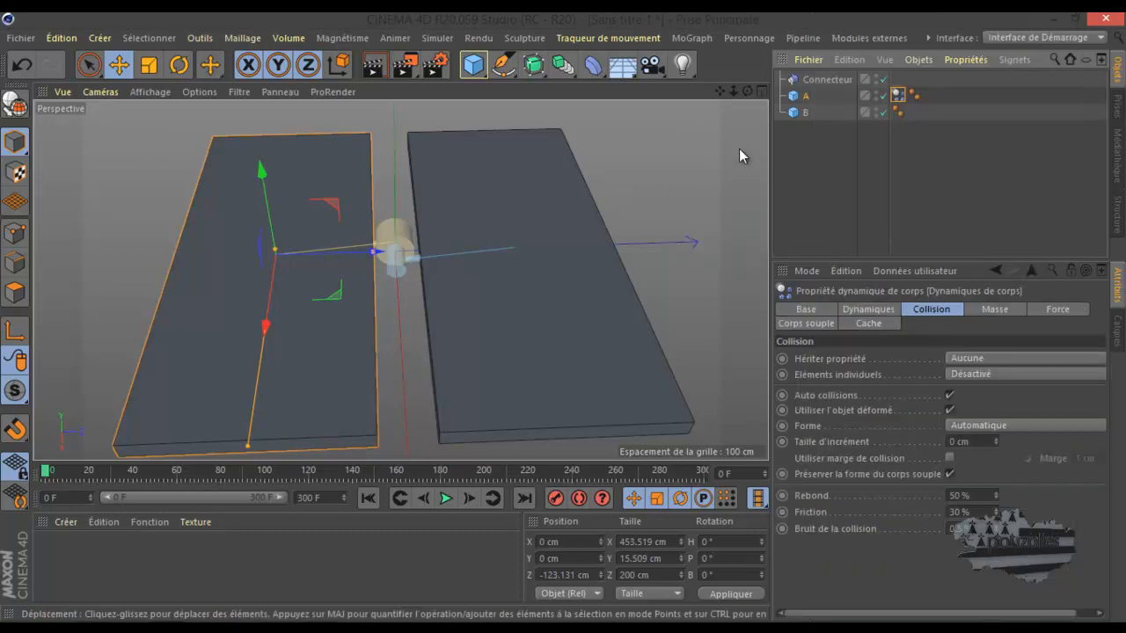
# Run the simulation twice to examine how rigid slab A swings around the hinge relative to slab B, returning to frame 0 each time
pyautogui.click(445, 499)
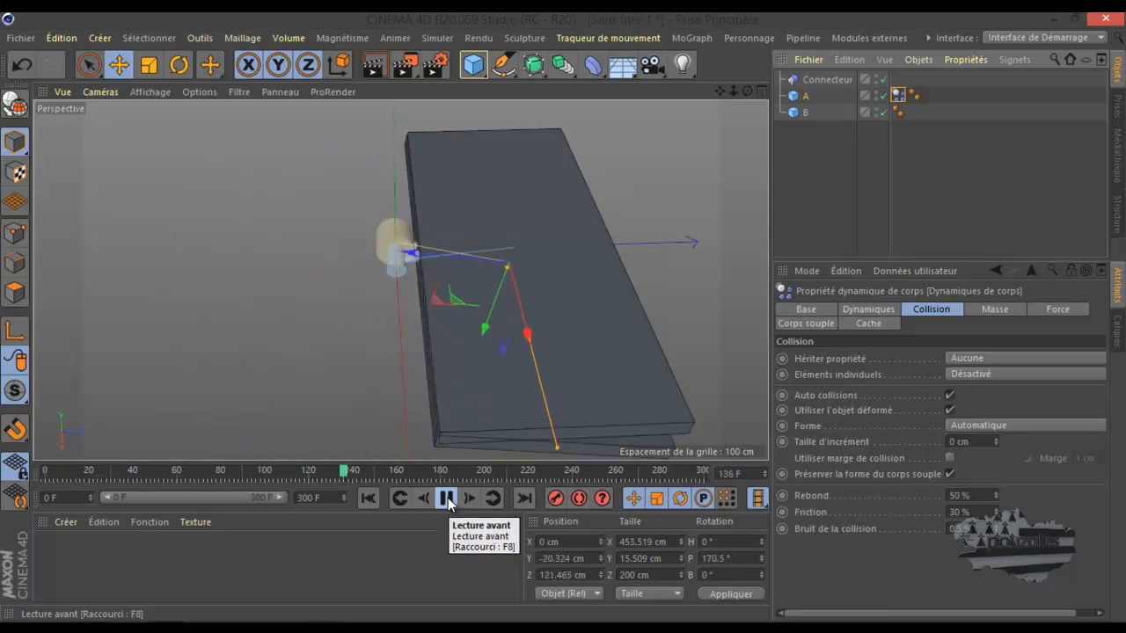
pyautogui.click(448, 499)
pyautogui.click(370, 498)
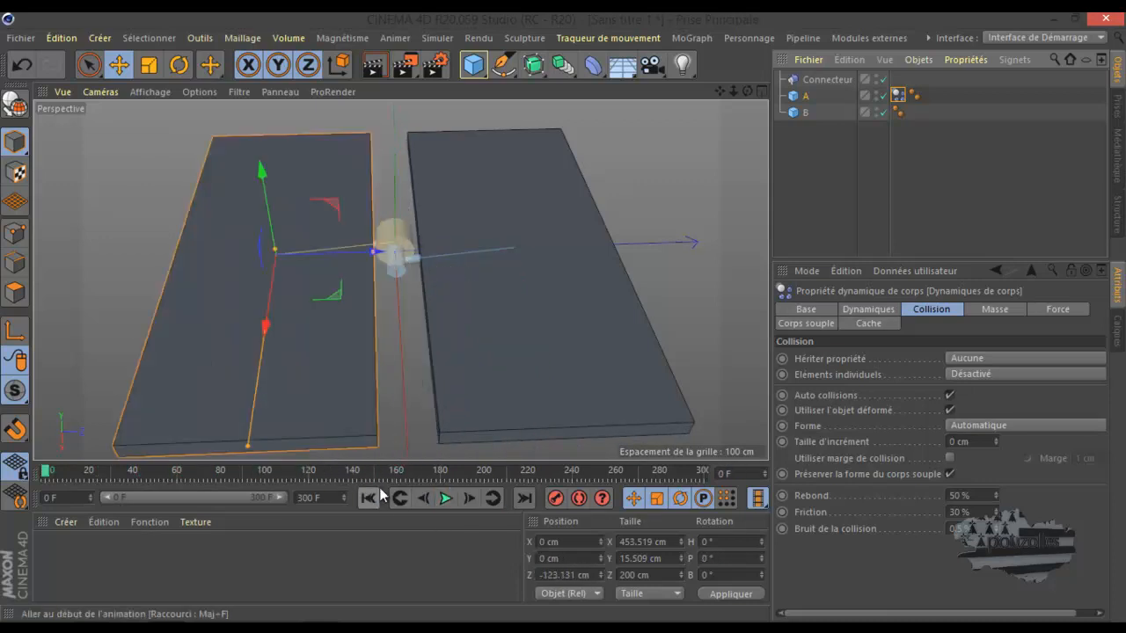
pyautogui.click(804, 114)
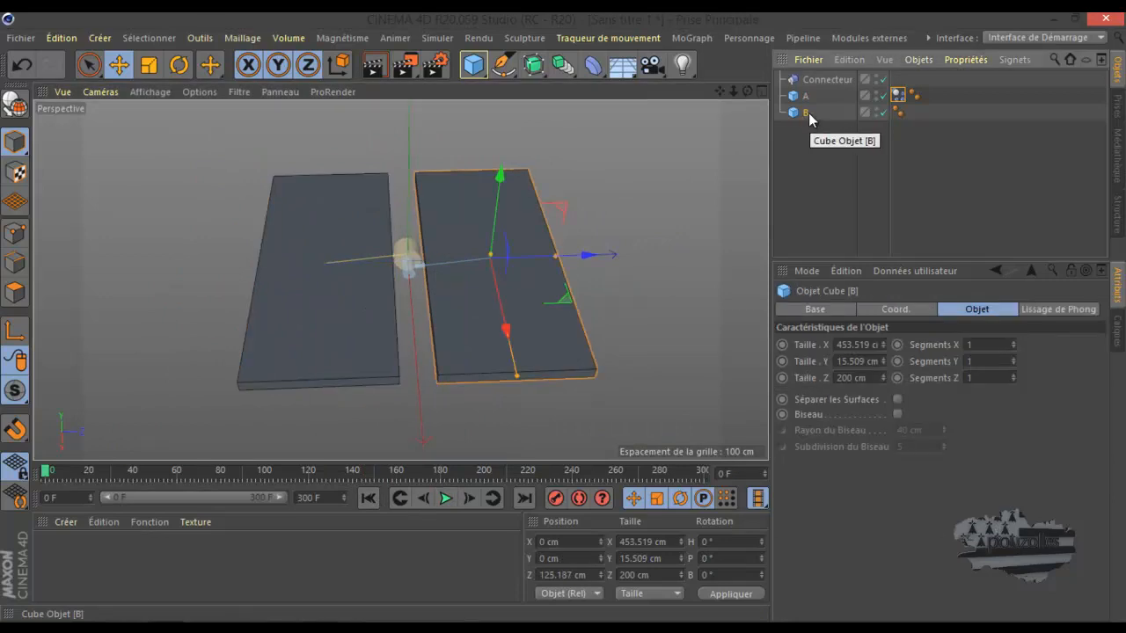
pyautogui.click(805, 96)
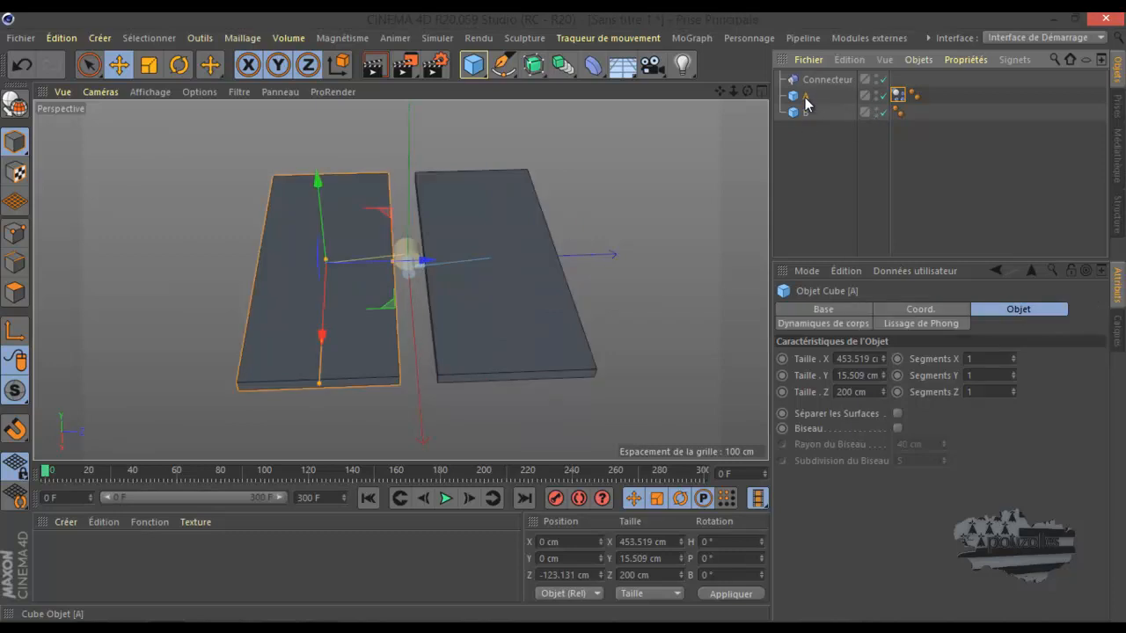
pyautogui.moveTo(748, 91); pyautogui.dragTo(563, 315)
pyautogui.click(446, 497)
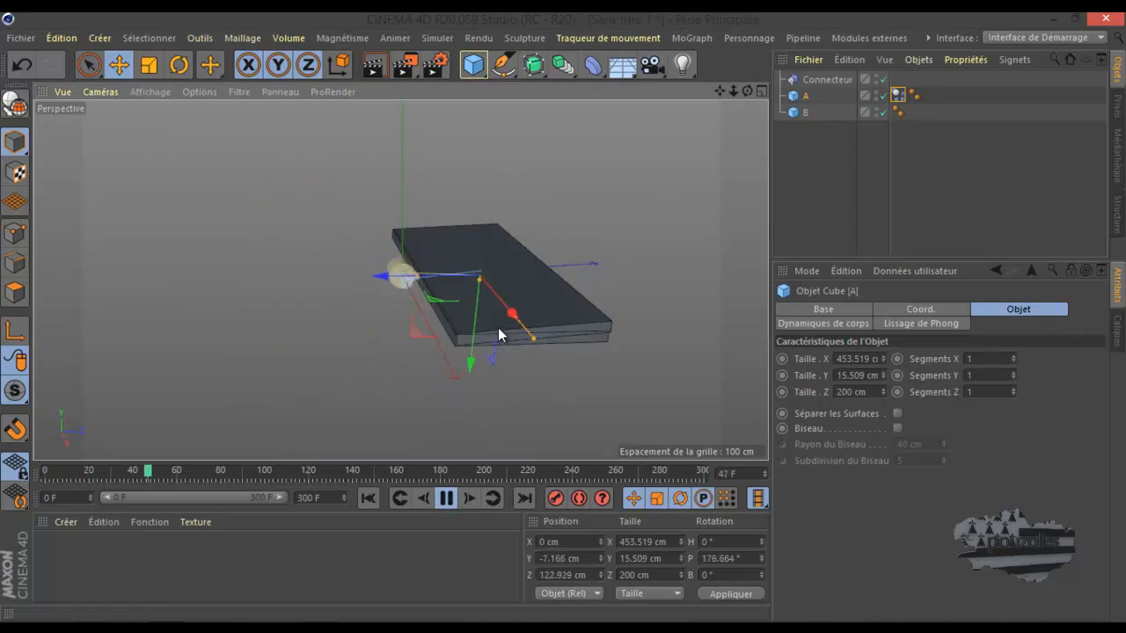
pyautogui.click(446, 497)
pyautogui.click(368, 498)
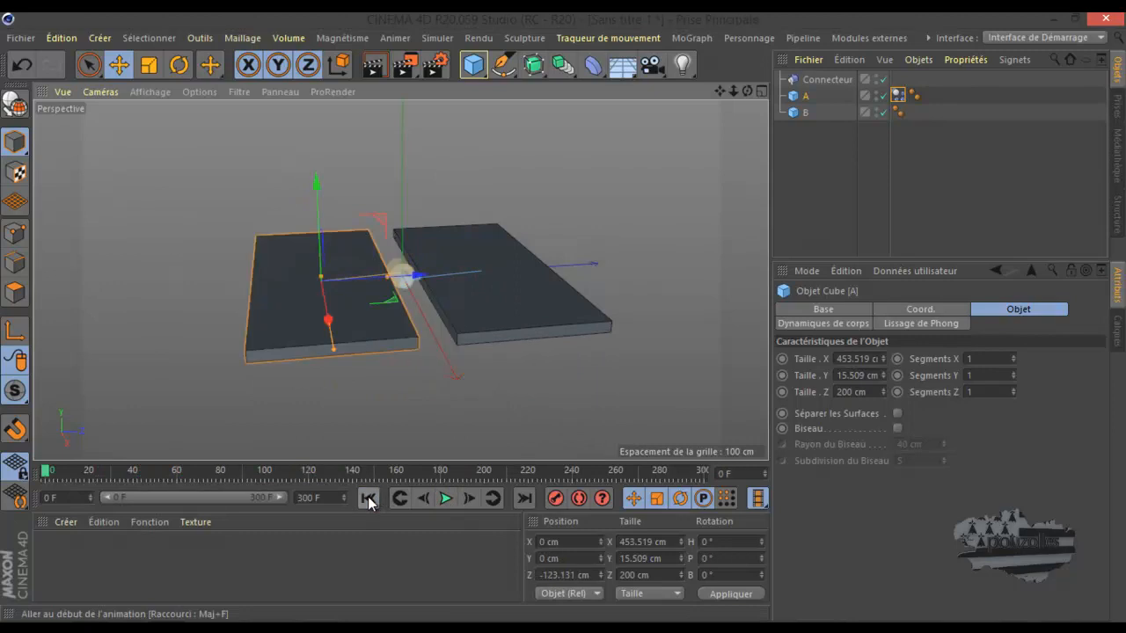
# Turn off Ignorer les collisions on the connector, run the simulation to test it, and return to frame 0
pyautogui.click(818, 79)
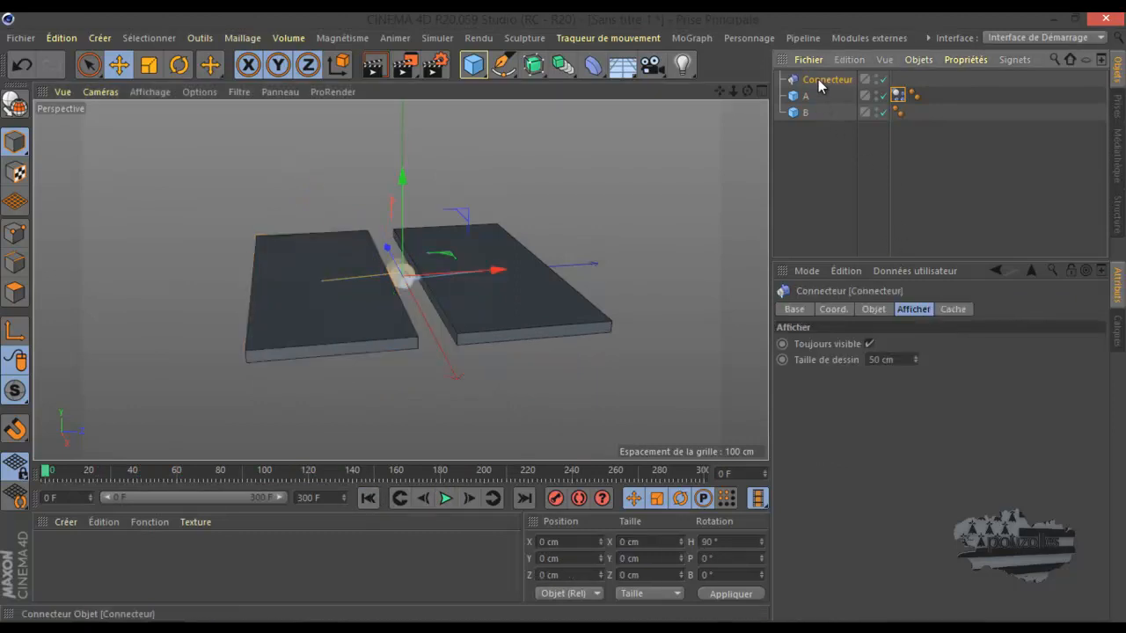
pyautogui.click(874, 310)
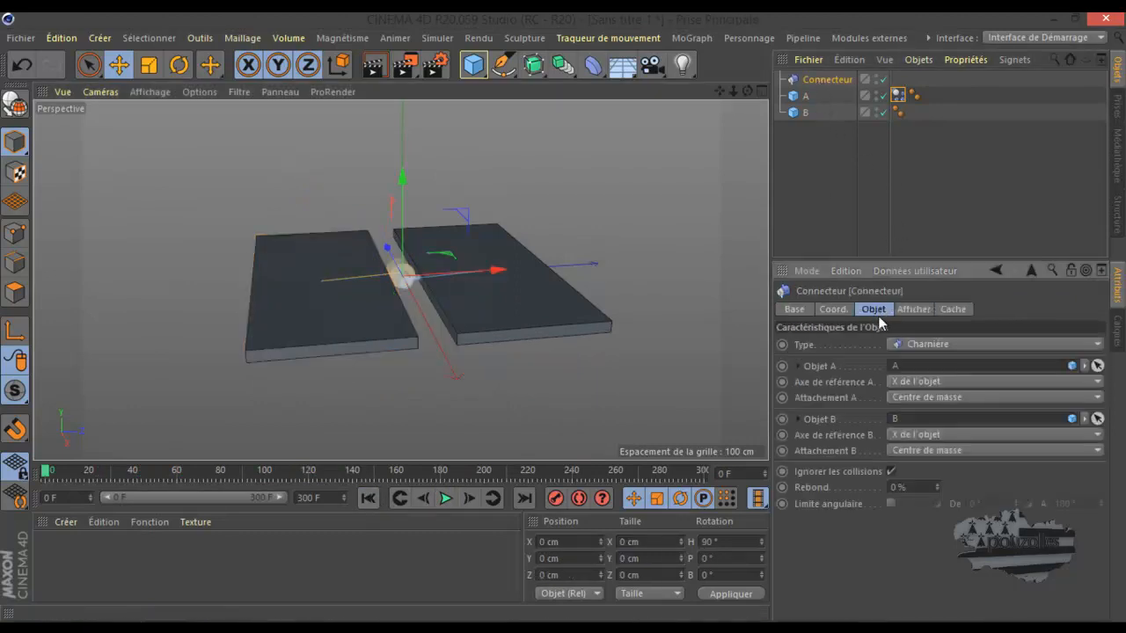
pyautogui.click(890, 472)
pyautogui.click(446, 498)
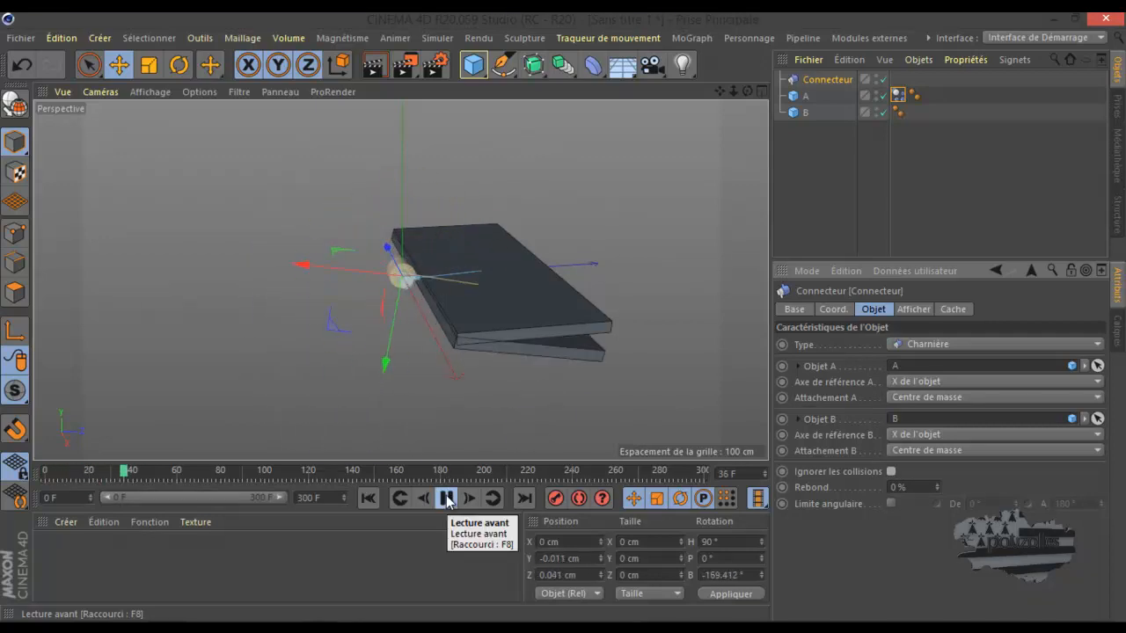
pyautogui.click(446, 498)
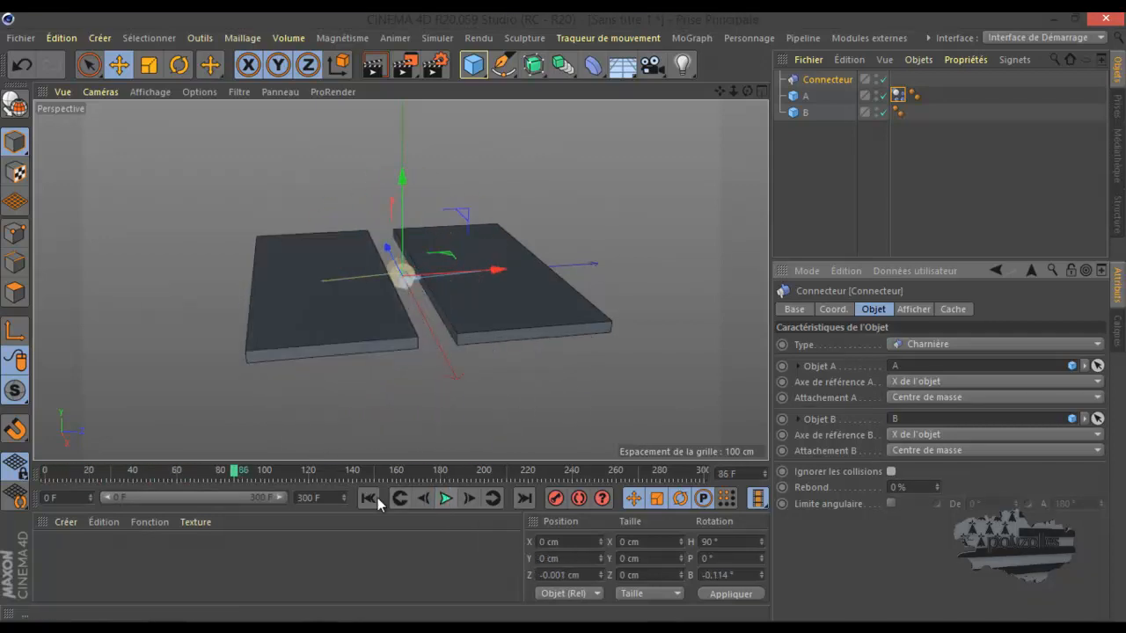
pyautogui.click(367, 498)
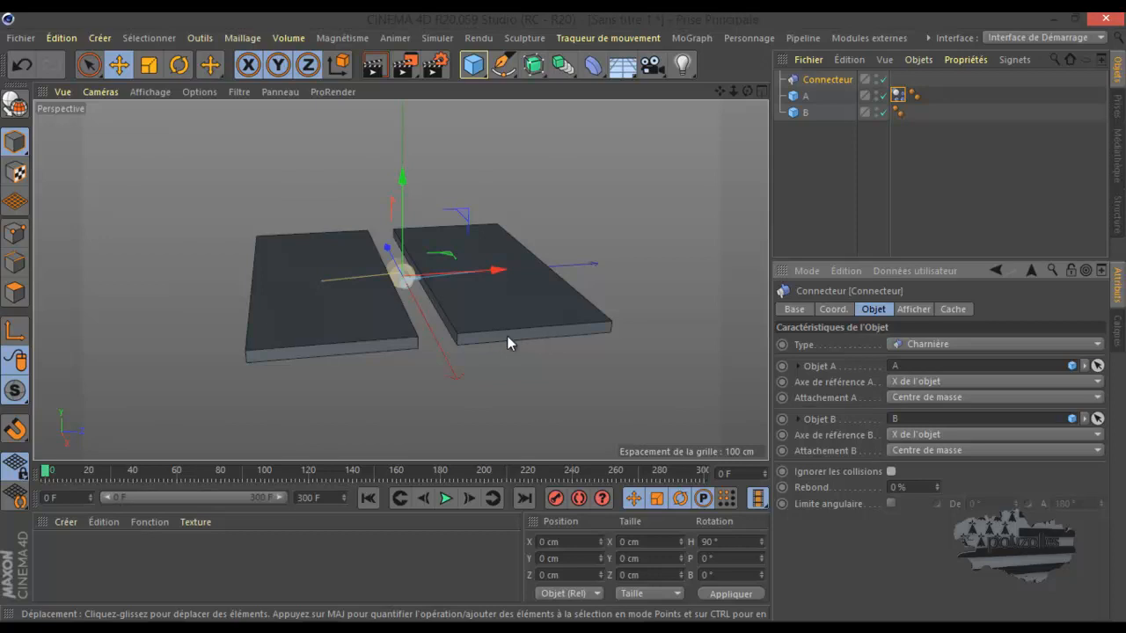
# Add a Corps collision simulation property to slab B and run the simulation to test it, returning to frame 0
pyautogui.rightClick(823, 113)
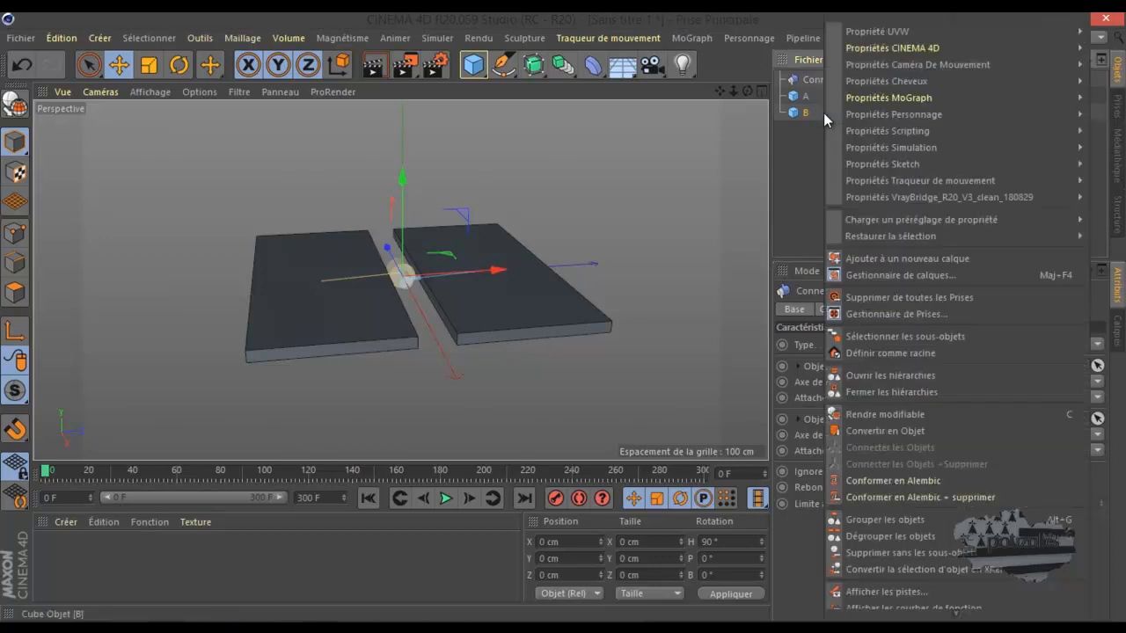
pyautogui.moveTo(878, 146)
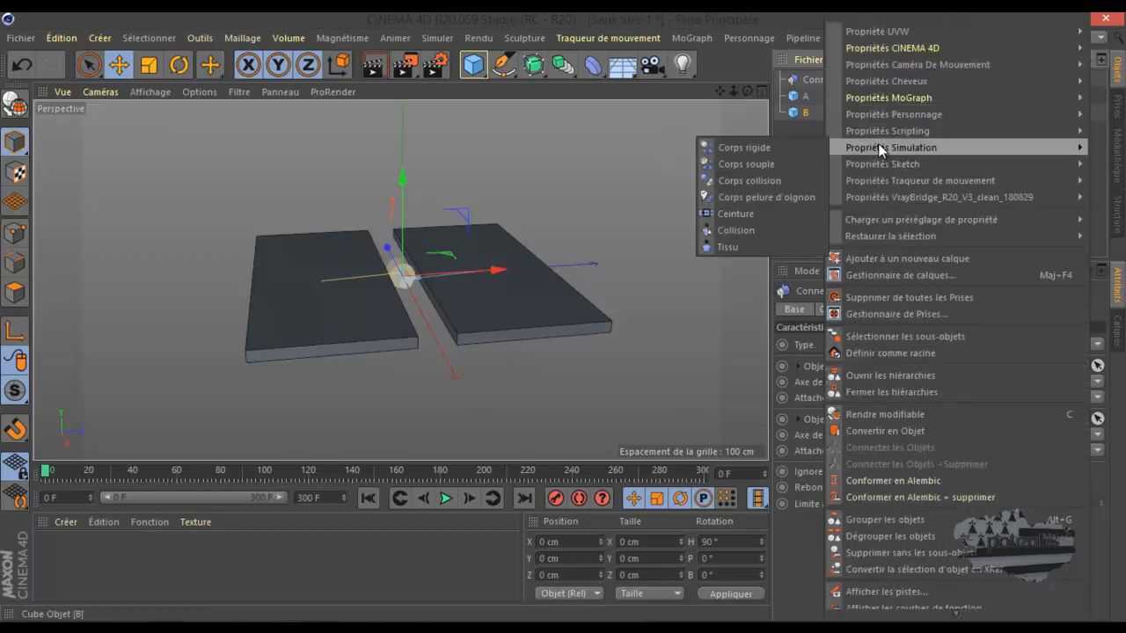
pyautogui.click(755, 181)
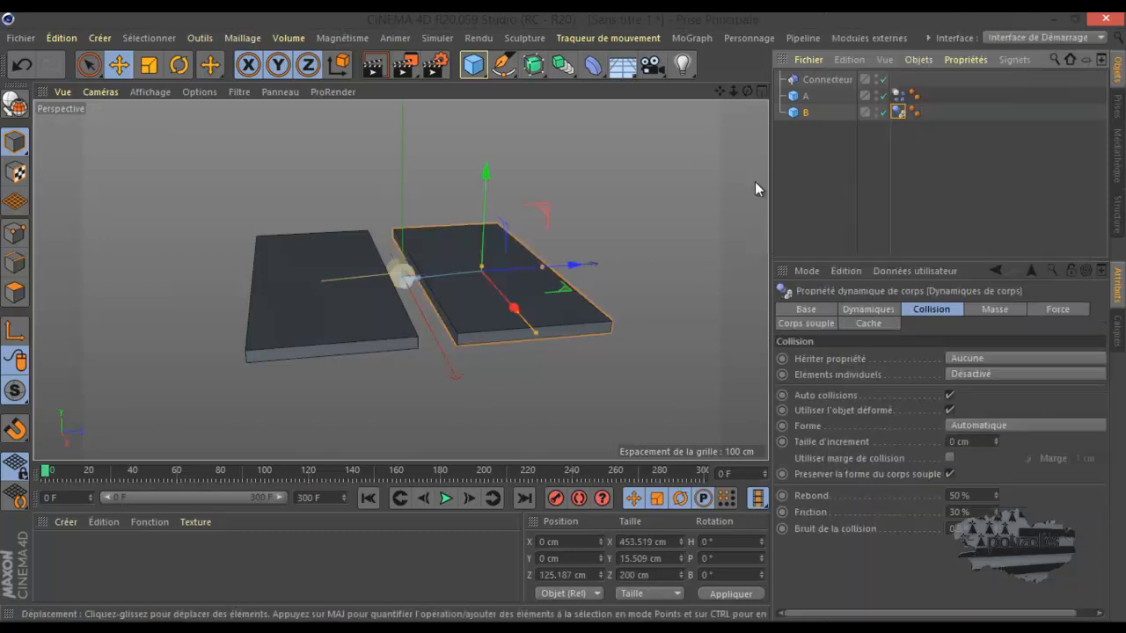
pyautogui.click(446, 498)
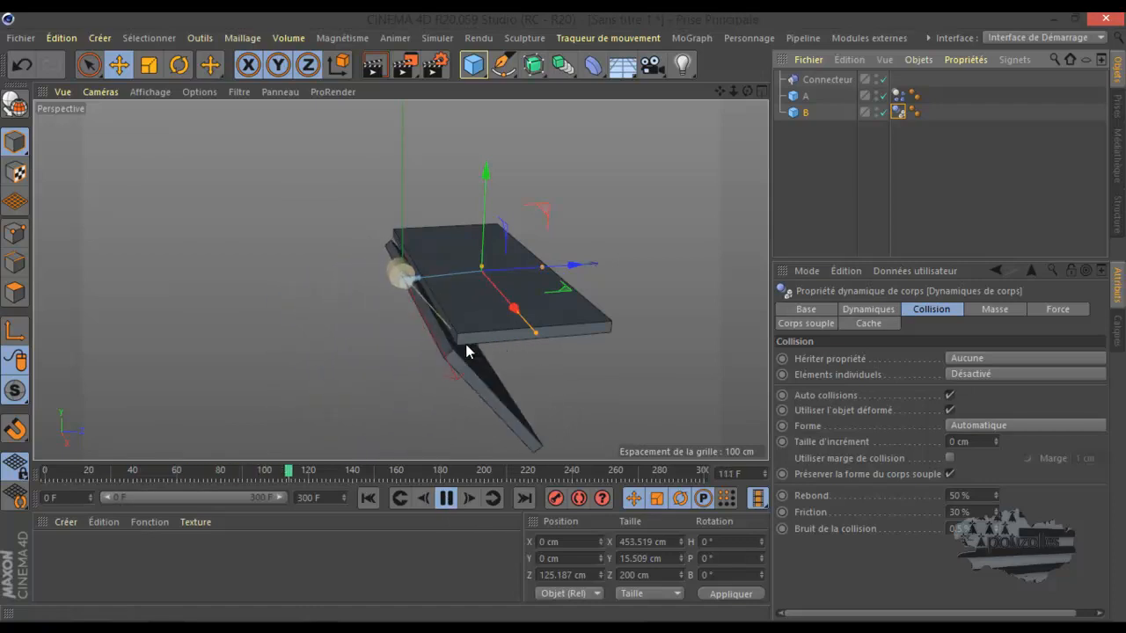
pyautogui.click(447, 498)
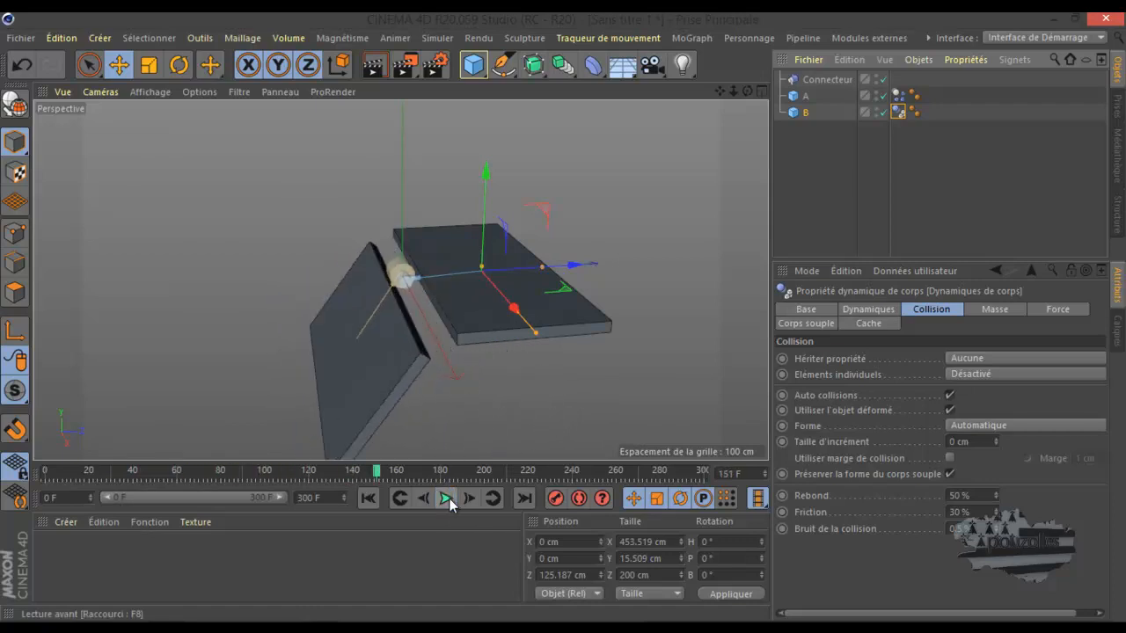
pyautogui.click(369, 498)
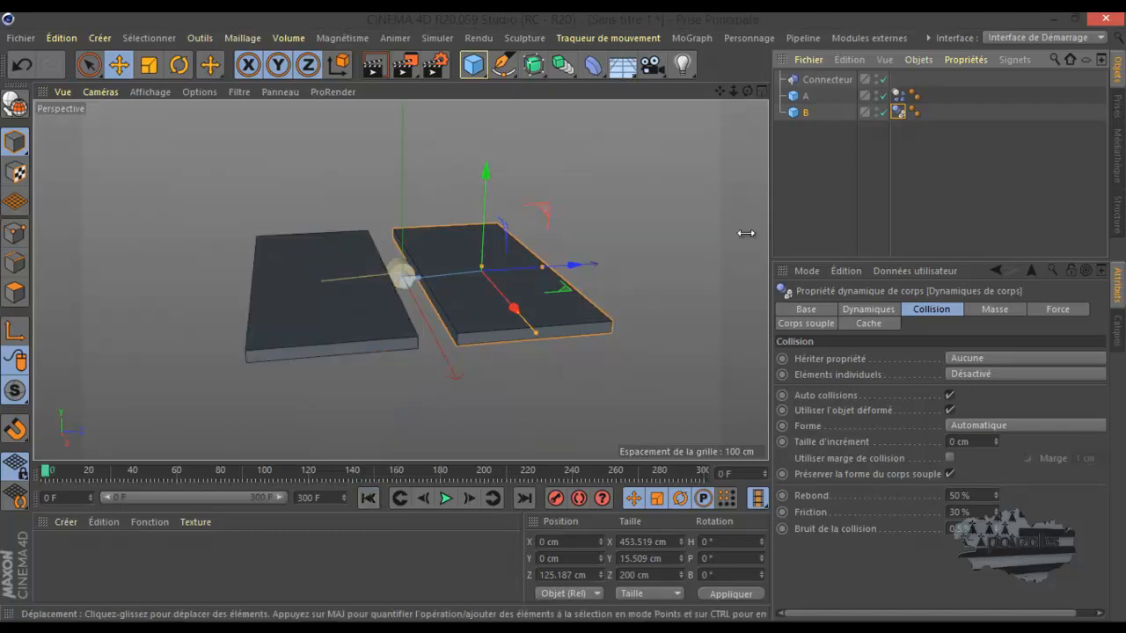
# Review the connector's Axe de référence A options, keeping X de l'objet
pyautogui.click(809, 80)
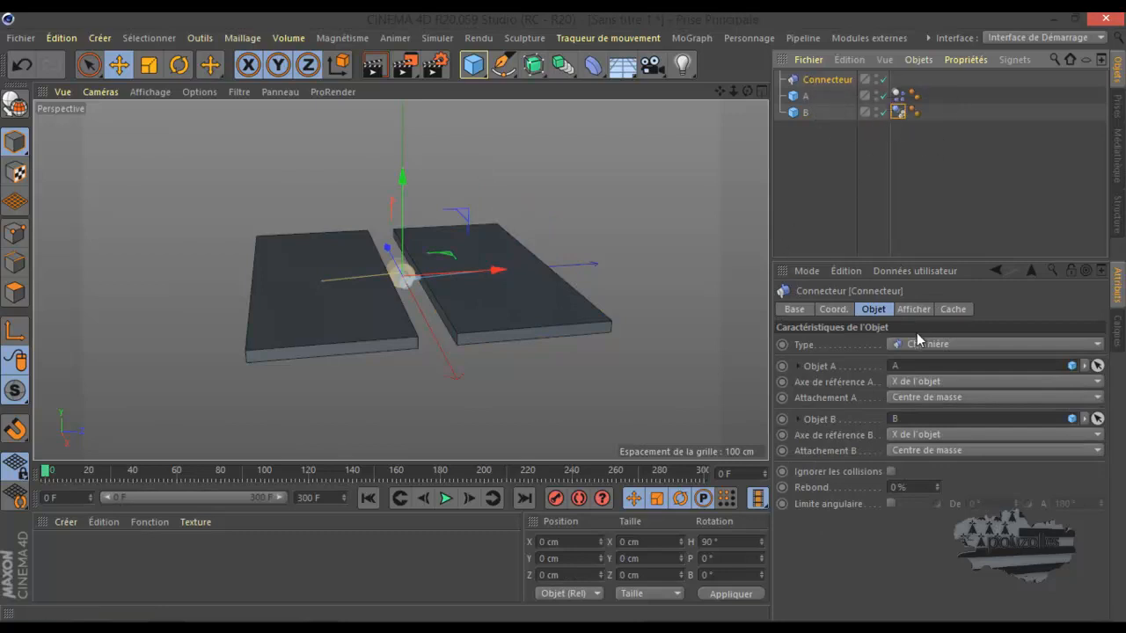
pyautogui.click(923, 380)
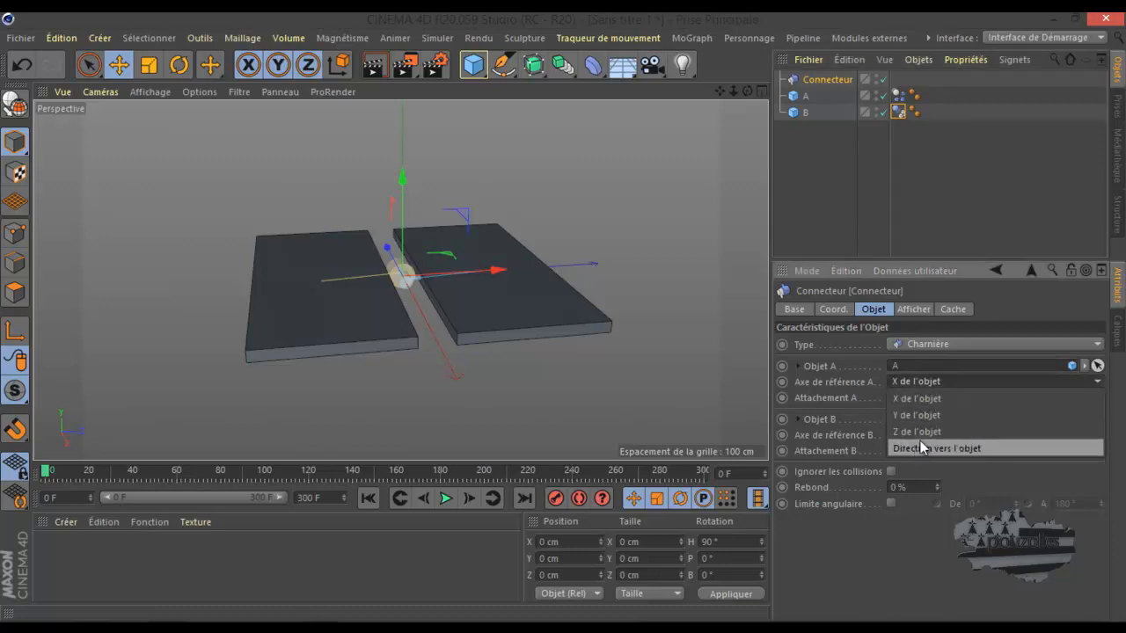
pyautogui.click(935, 381)
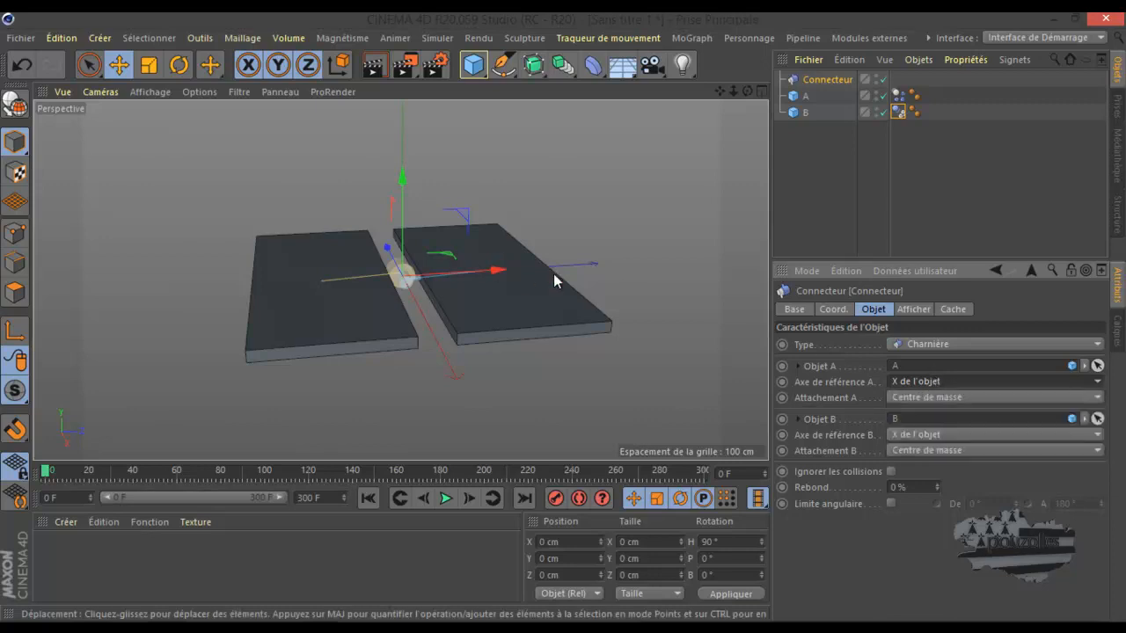
# Turn on Ignorer les collisions on the connector, run the simulation to test it, and return to frame 0
pyautogui.click(891, 472)
pyautogui.click(447, 499)
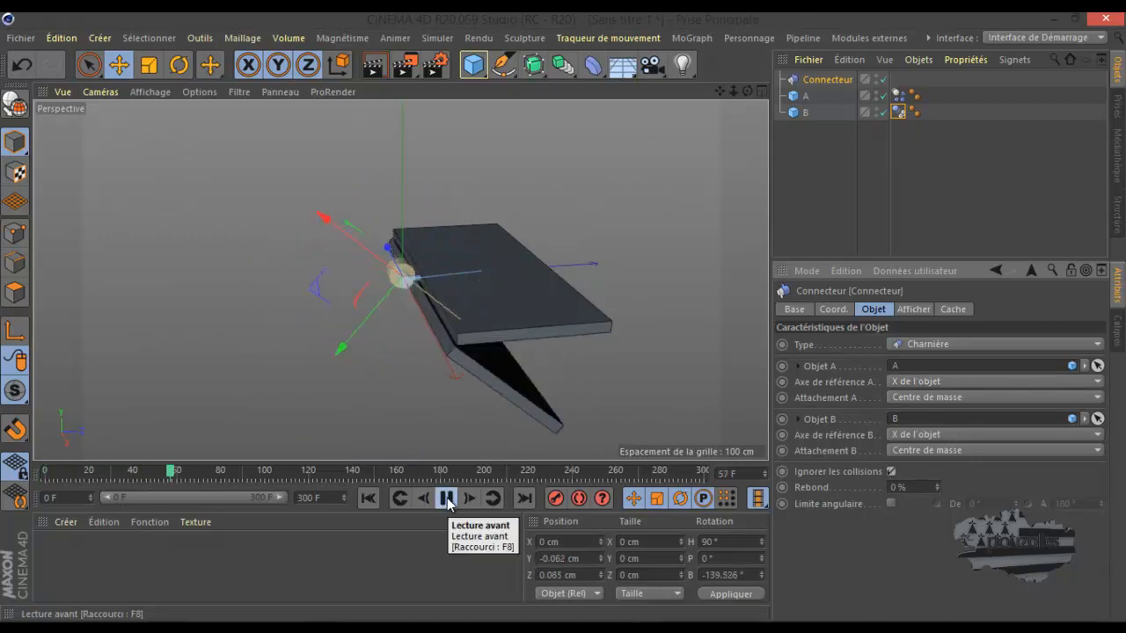
pyautogui.click(447, 499)
pyautogui.click(368, 499)
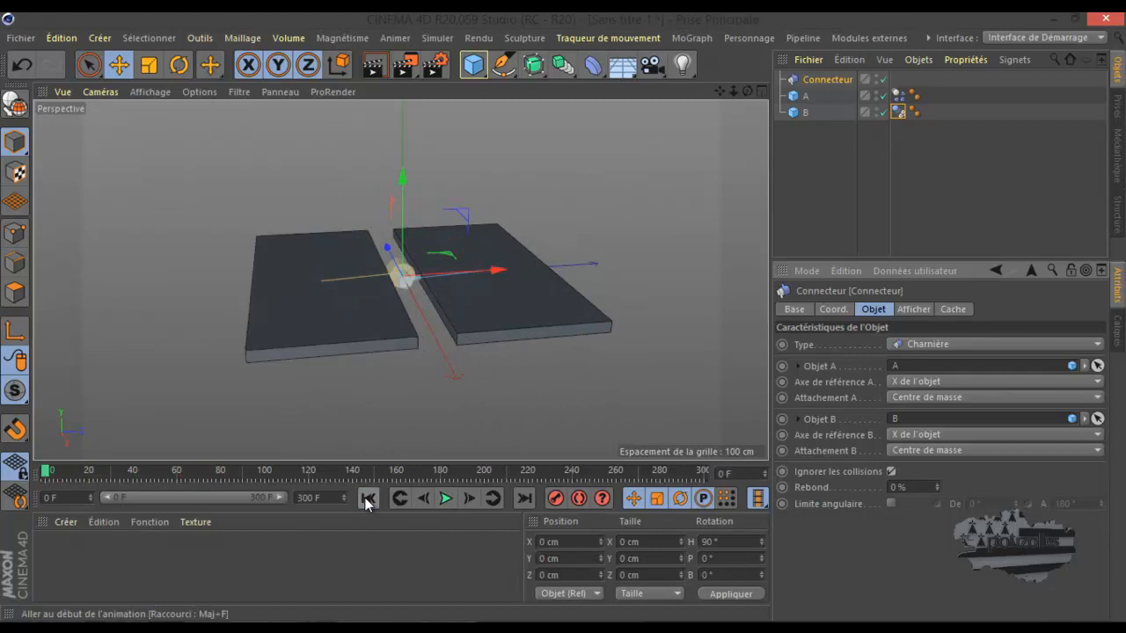
# Add a cube thinned to about 20 cm in Z and place it upright beneath slab B, at about Y -118 cm and Z 45 cm
pyautogui.moveTo(562, 315); pyautogui.dragTo(563, 316)
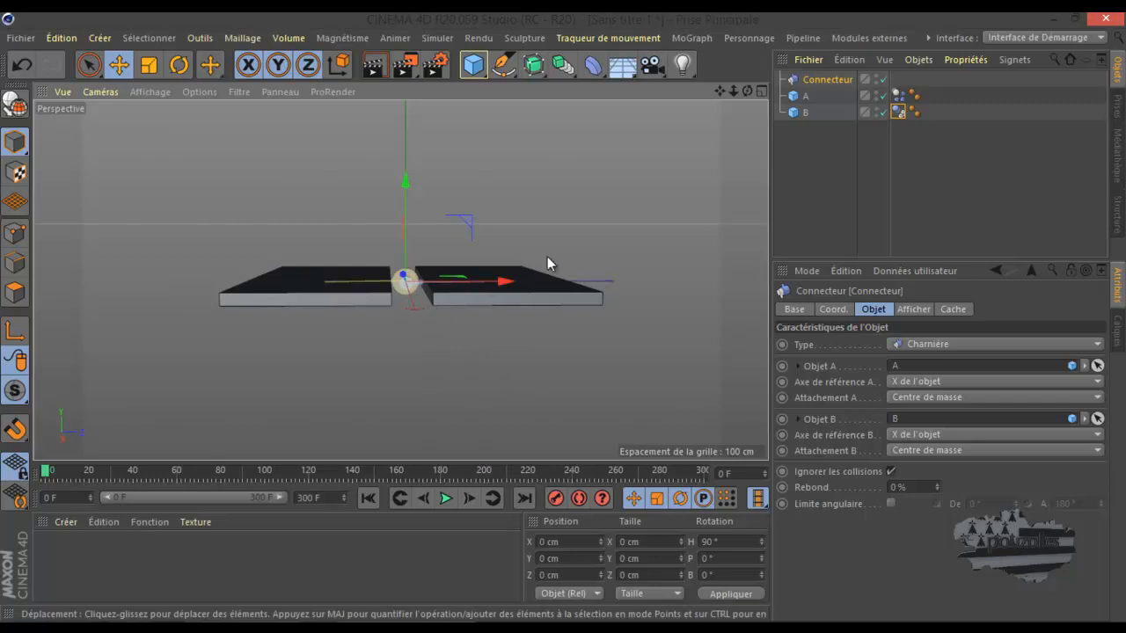
pyautogui.moveTo(746, 90); pyautogui.dragTo(564, 320)
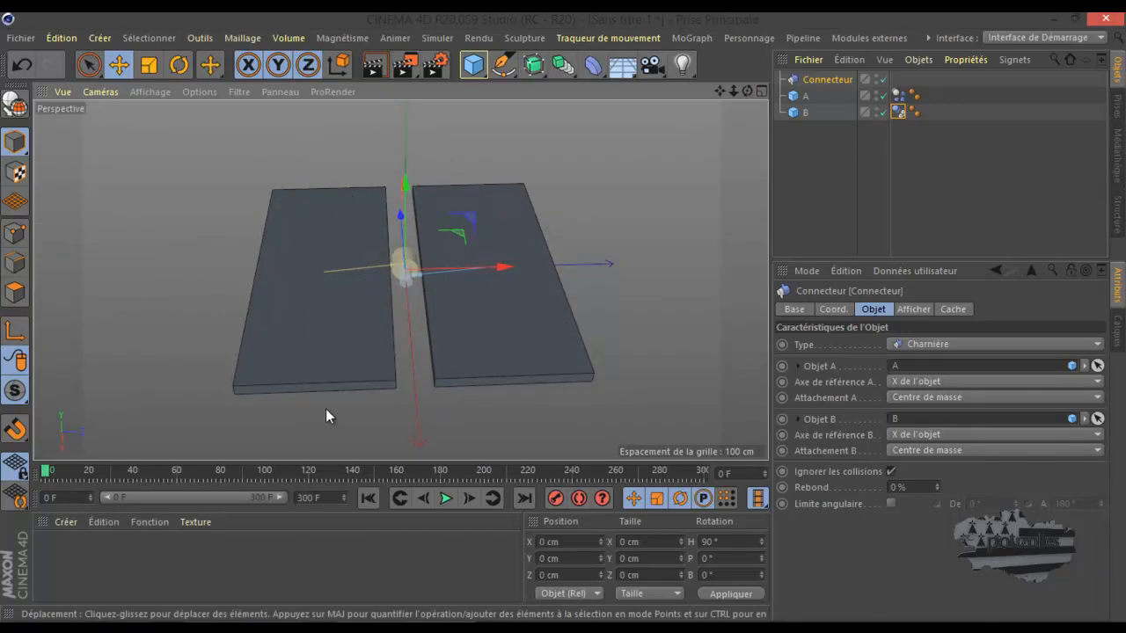
pyautogui.moveTo(745, 88); pyautogui.dragTo(565, 313)
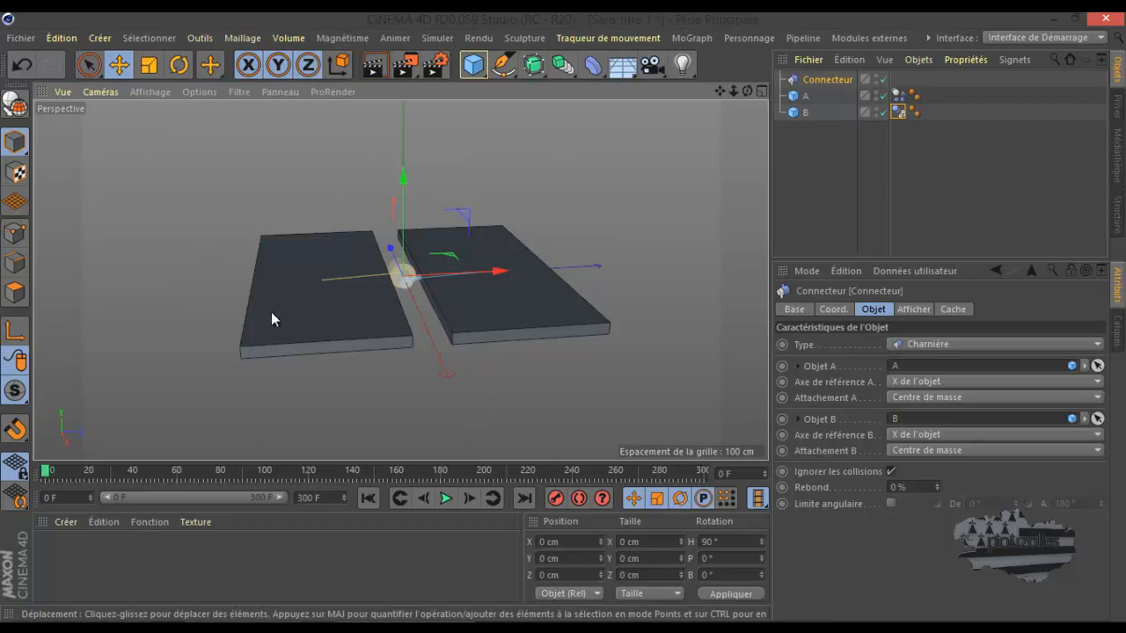
pyautogui.moveTo(747, 92); pyautogui.dragTo(563, 314)
pyautogui.click(476, 71)
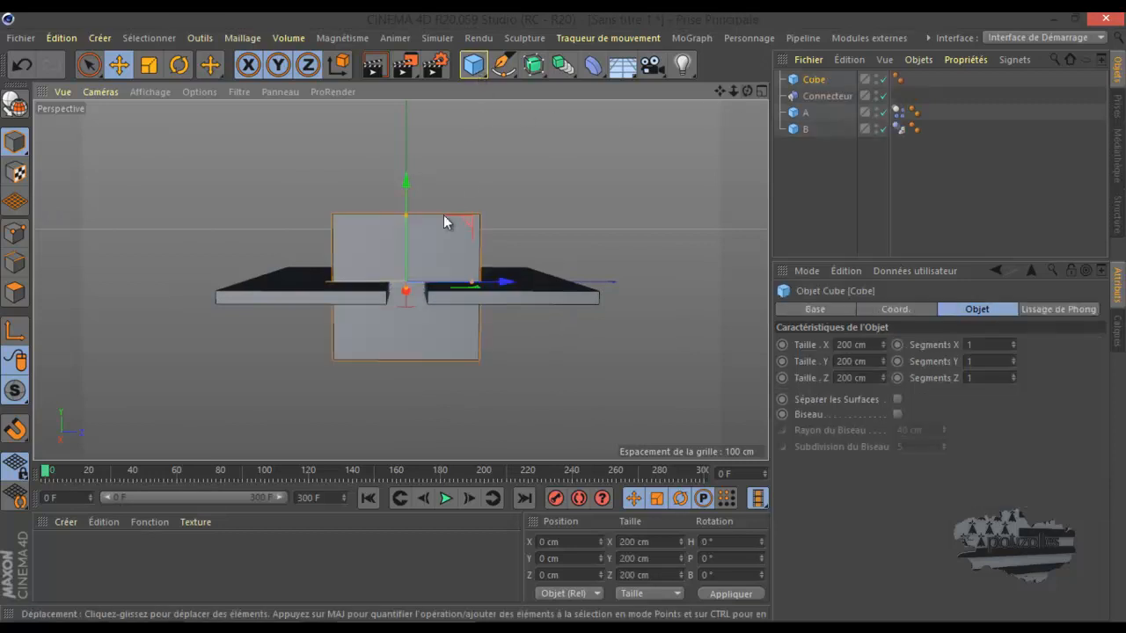
pyautogui.moveTo(479, 286); pyautogui.dragTo(415, 282)
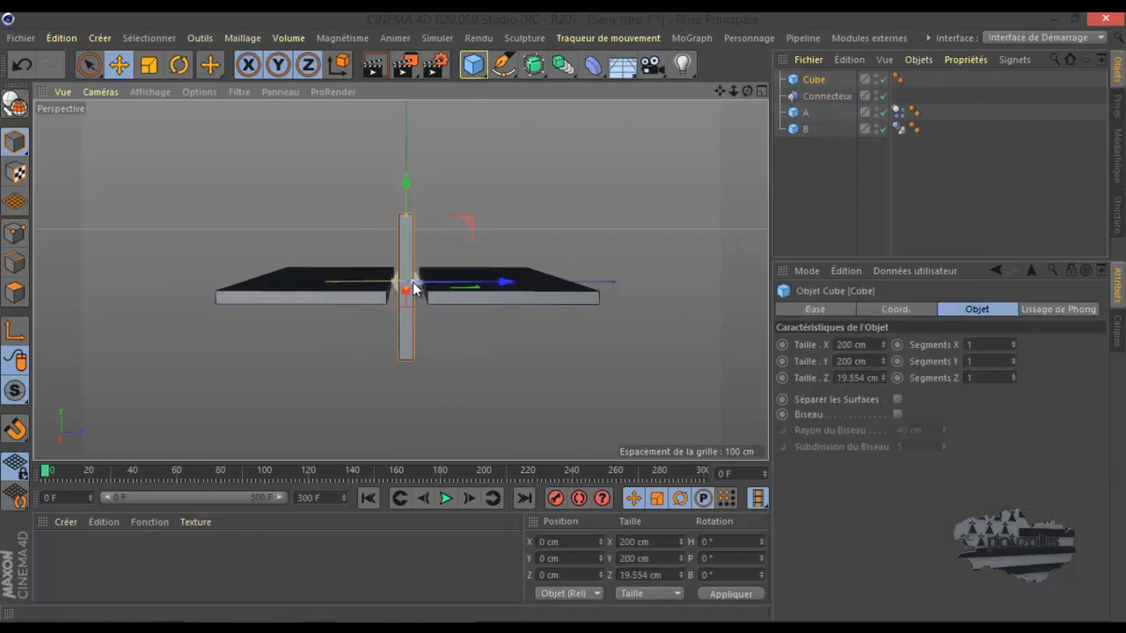
pyautogui.moveTo(505, 283); pyautogui.dragTo(533, 283)
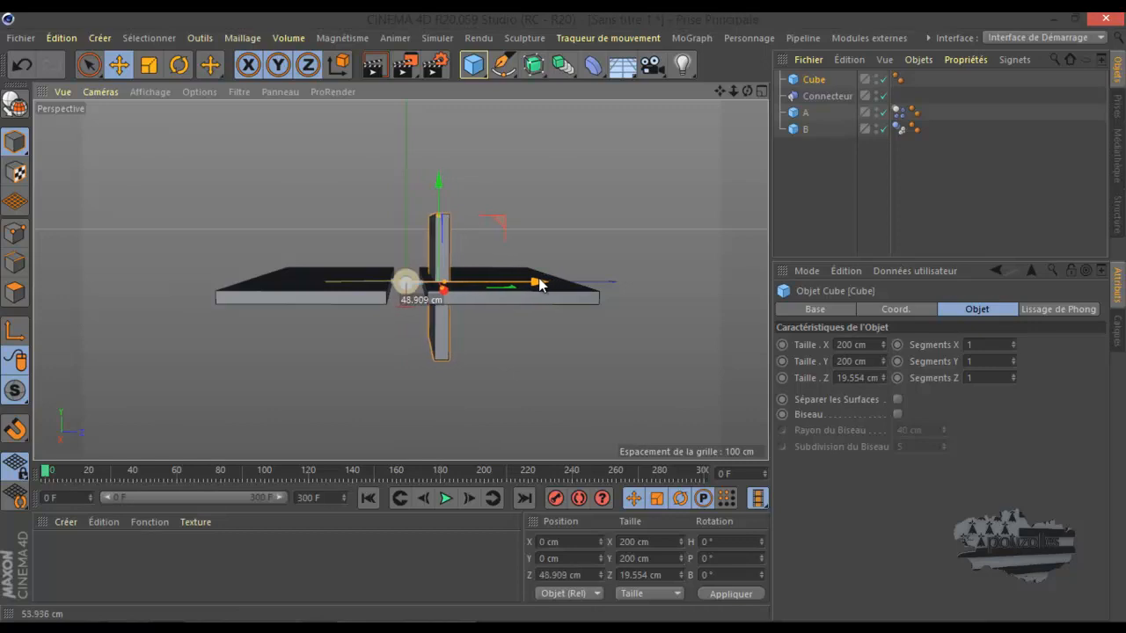
pyautogui.moveTo(440, 170); pyautogui.dragTo(449, 259)
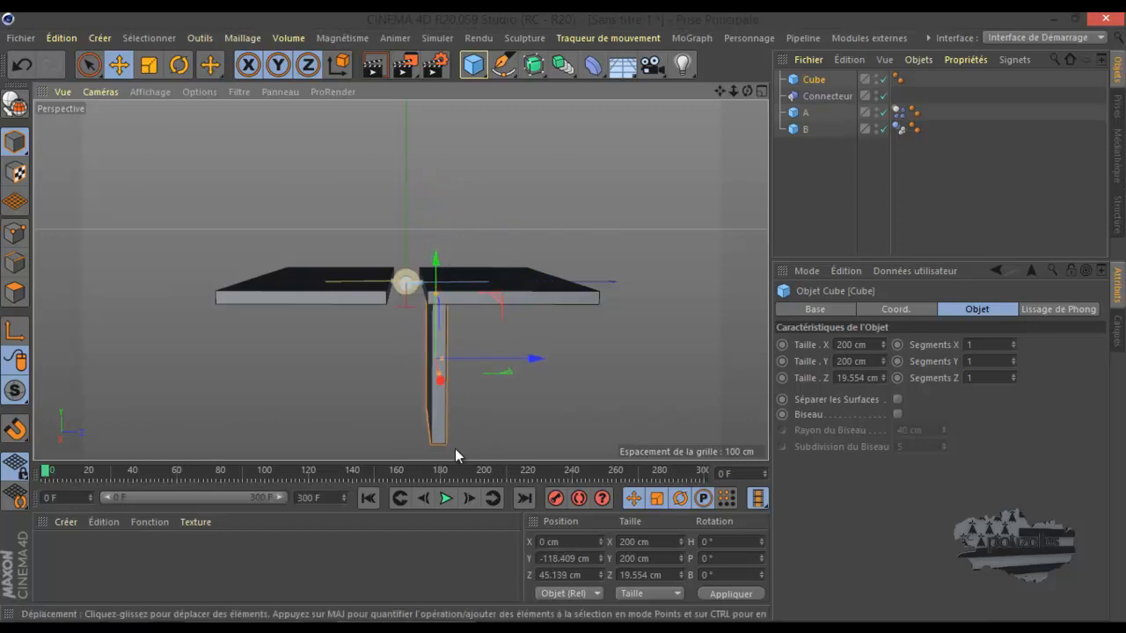
# Run the simulation to examine how slab A moves relative to the new upright cube, returning to frame 0
pyautogui.click(446, 498)
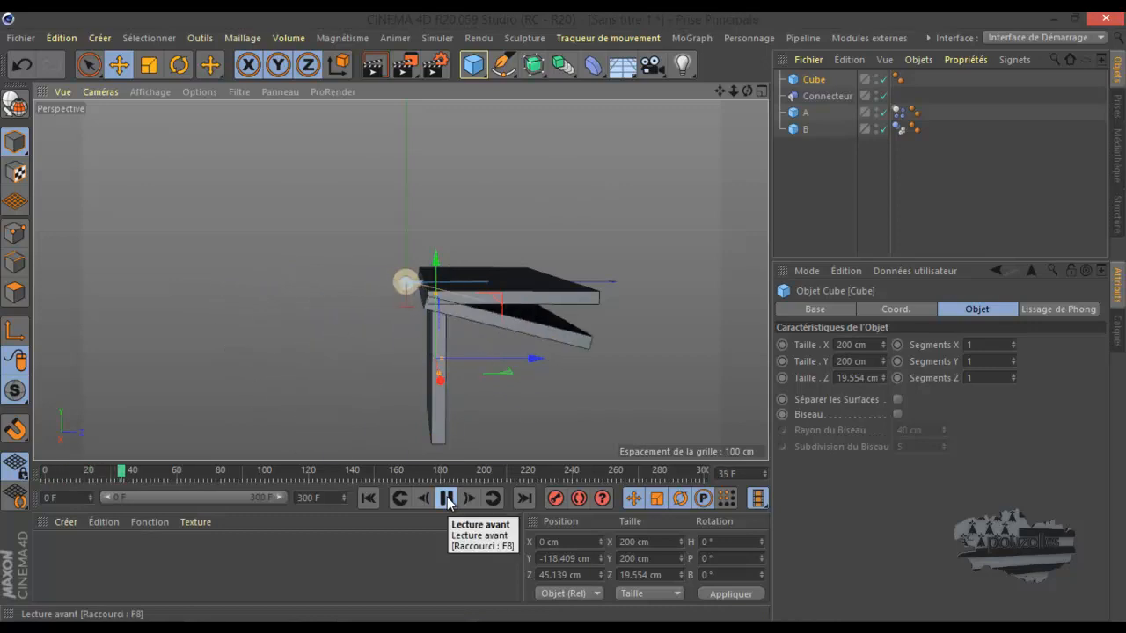
pyautogui.click(447, 499)
pyautogui.click(368, 498)
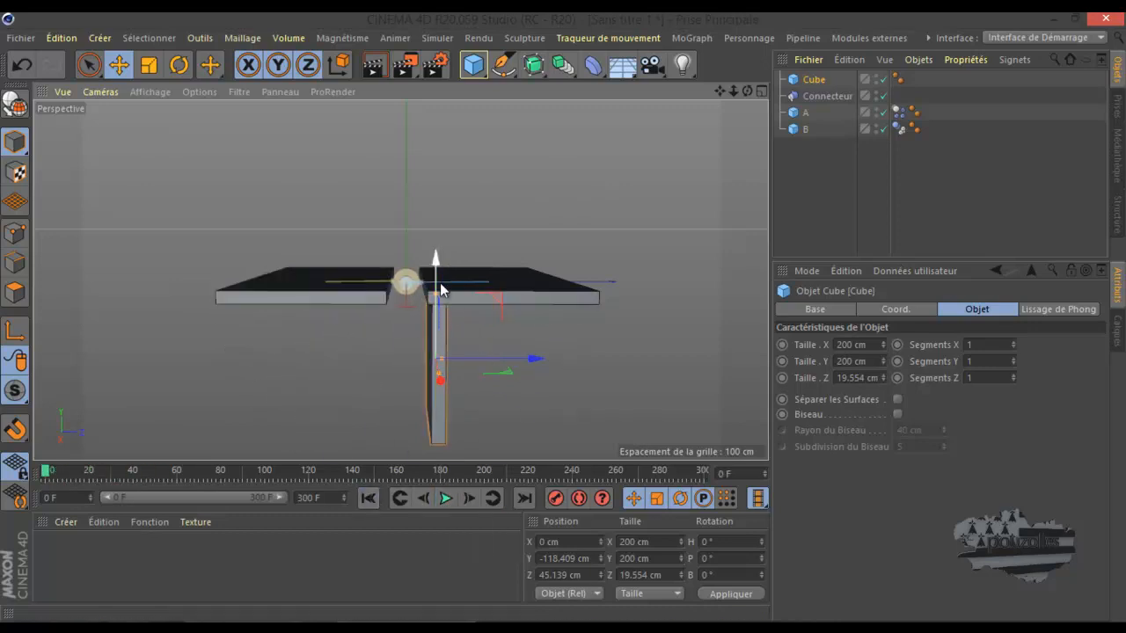
# Add a Corps collision simulation property to the cube and run the simulation to test it as a stop, returning to frame 0
pyautogui.keyDown('alt'); pyautogui.moveTo(443, 352); pyautogui.dragTo(630, 217, button='right'); pyautogui.keyUp('alt')
pyautogui.moveTo(721, 91); pyautogui.dragTo(726, 64)
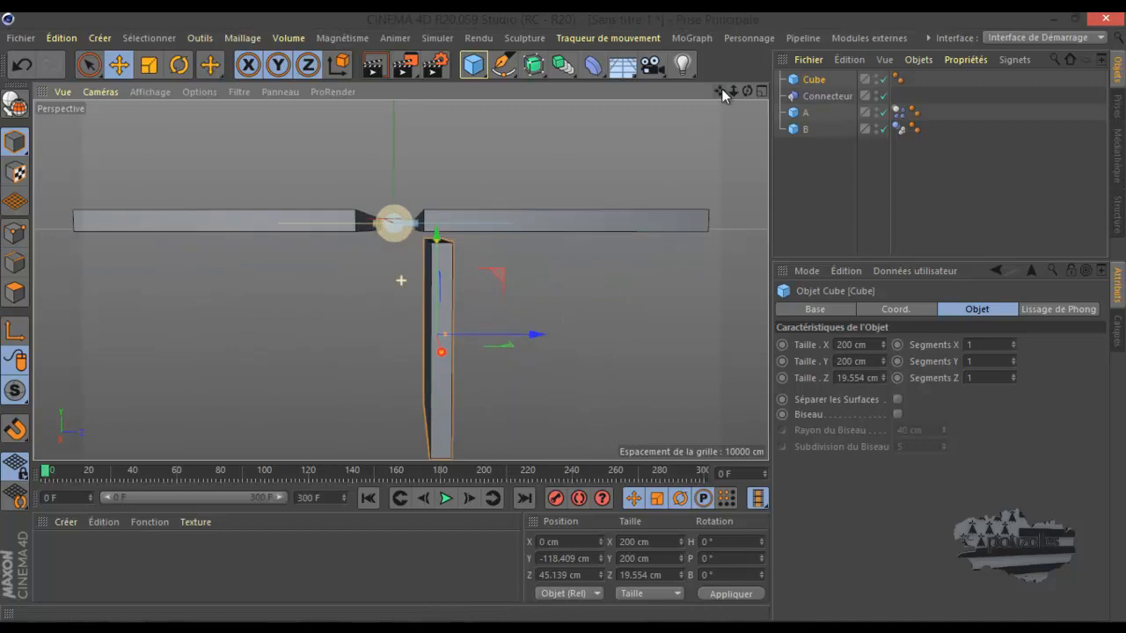
pyautogui.rightClick(811, 81)
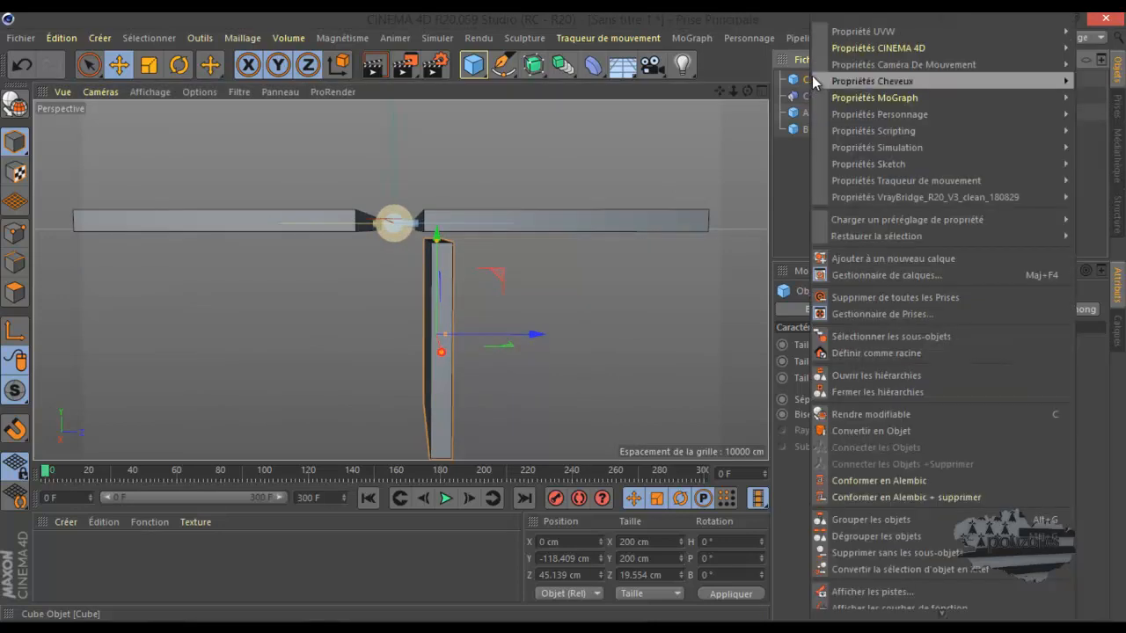
pyautogui.moveTo(823, 79)
pyautogui.moveTo(834, 148)
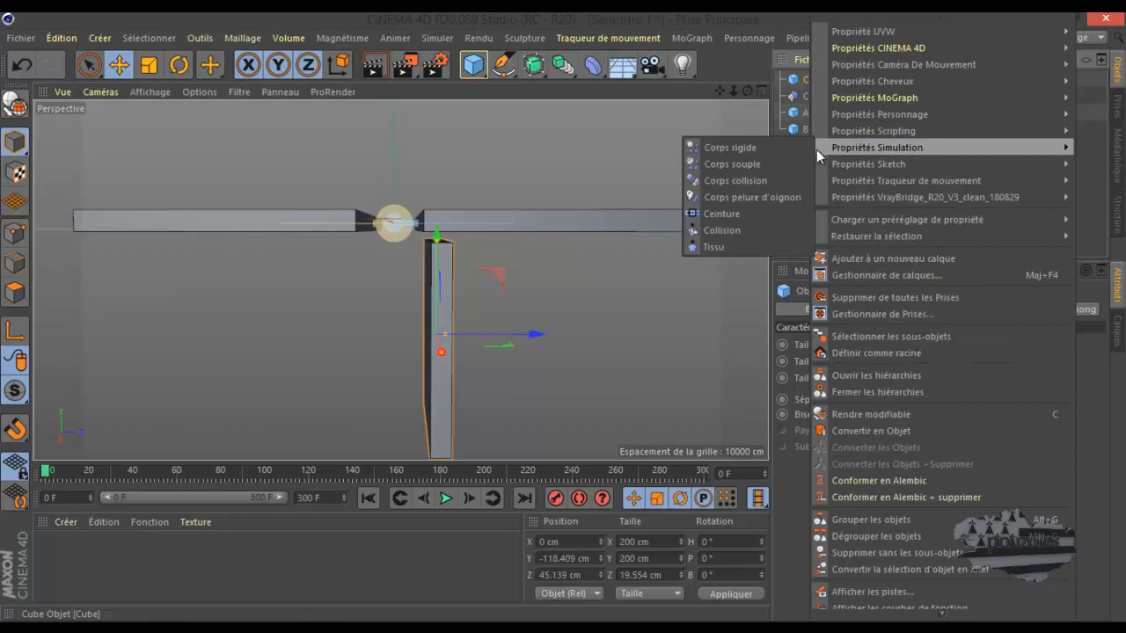
pyautogui.click(750, 182)
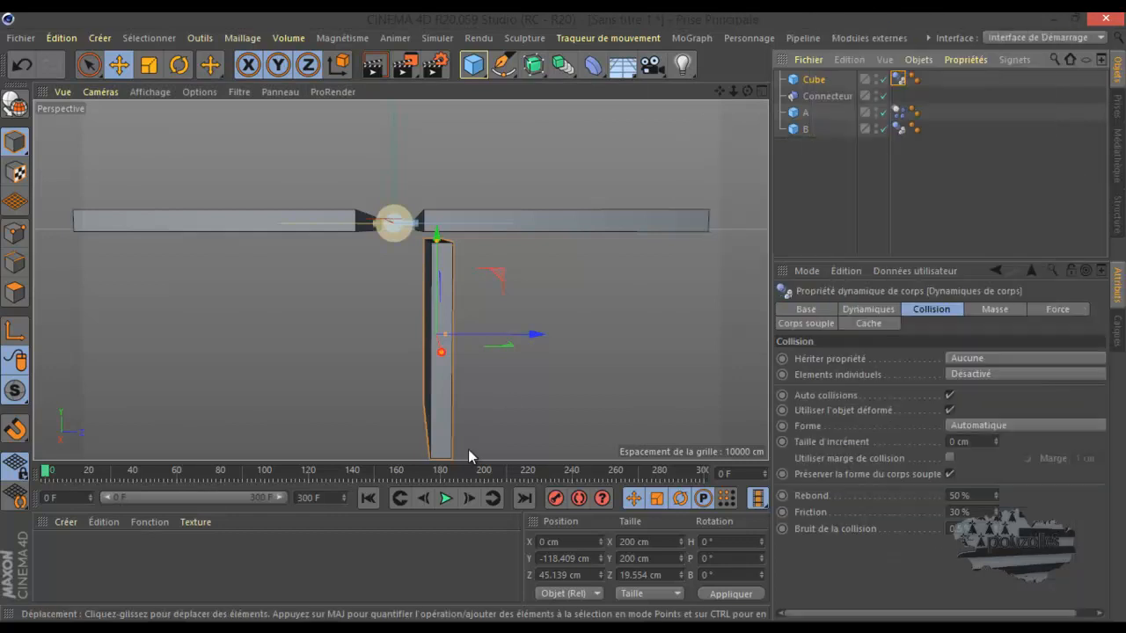
pyautogui.click(446, 498)
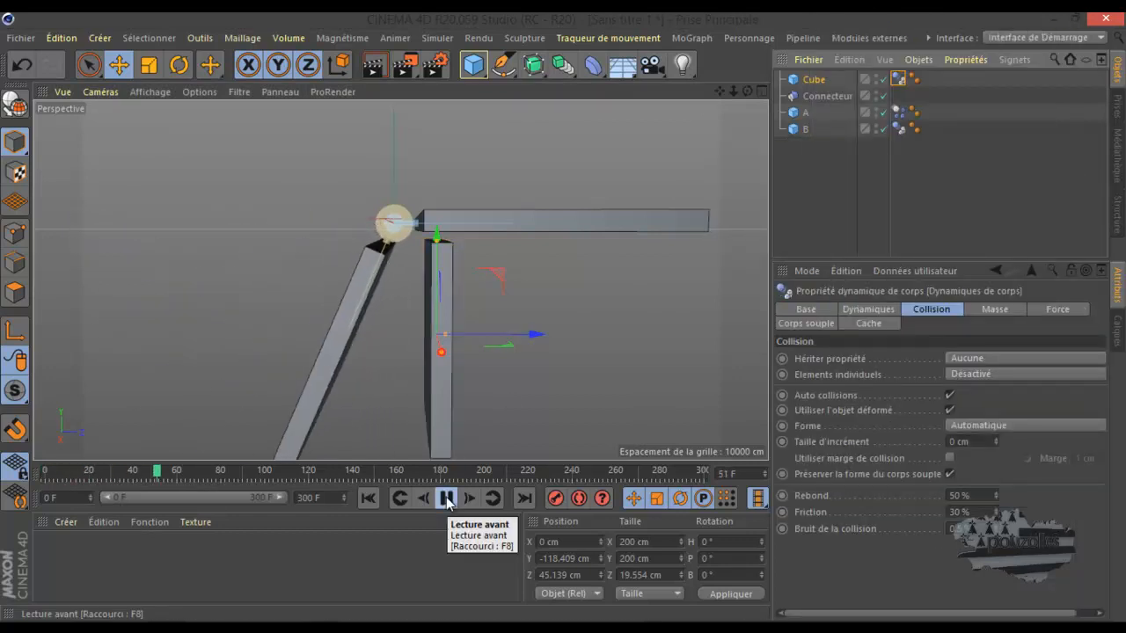
pyautogui.click(445, 498)
pyautogui.click(368, 498)
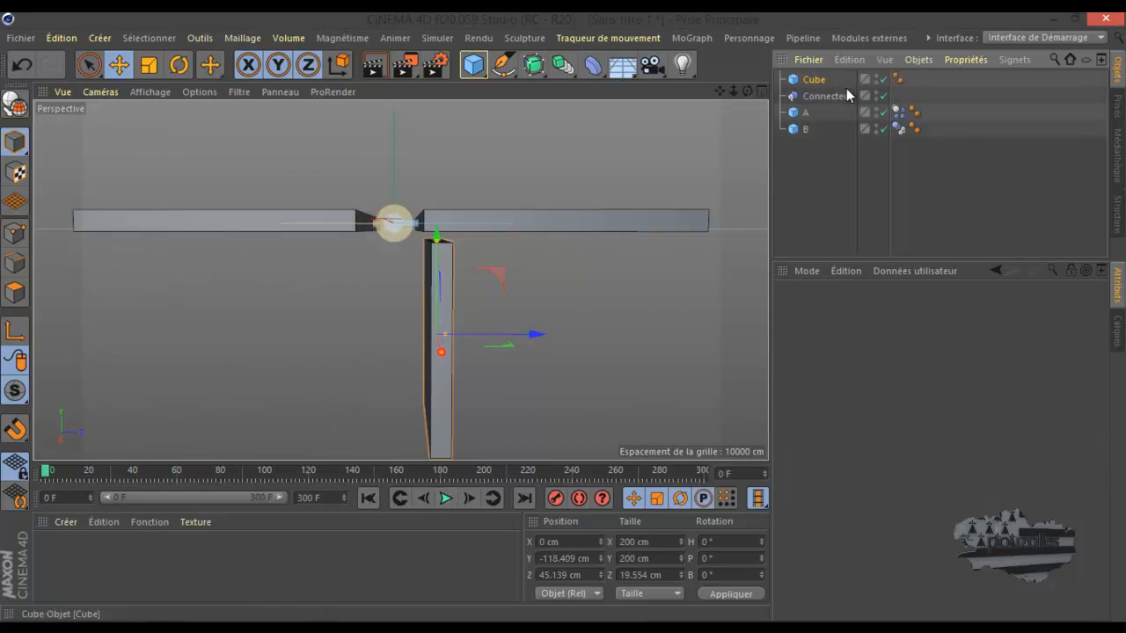
# Enable Limite angulaire on the connector, run the simulation with the 0° to 180° range, and return to frame 0
pyautogui.click(818, 95)
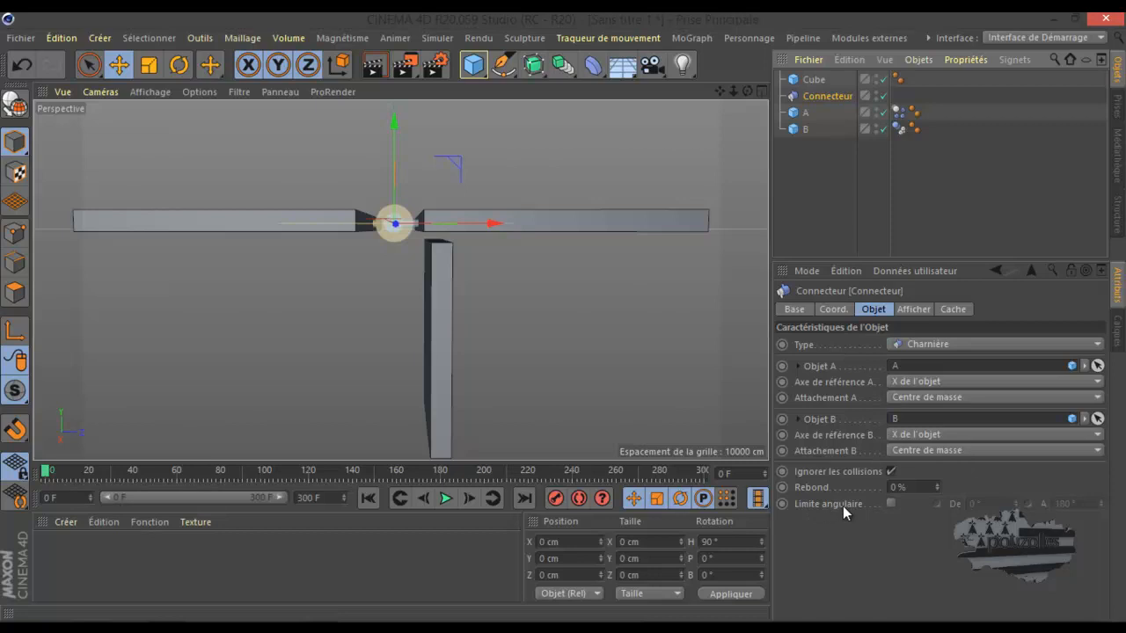
pyautogui.click(890, 503)
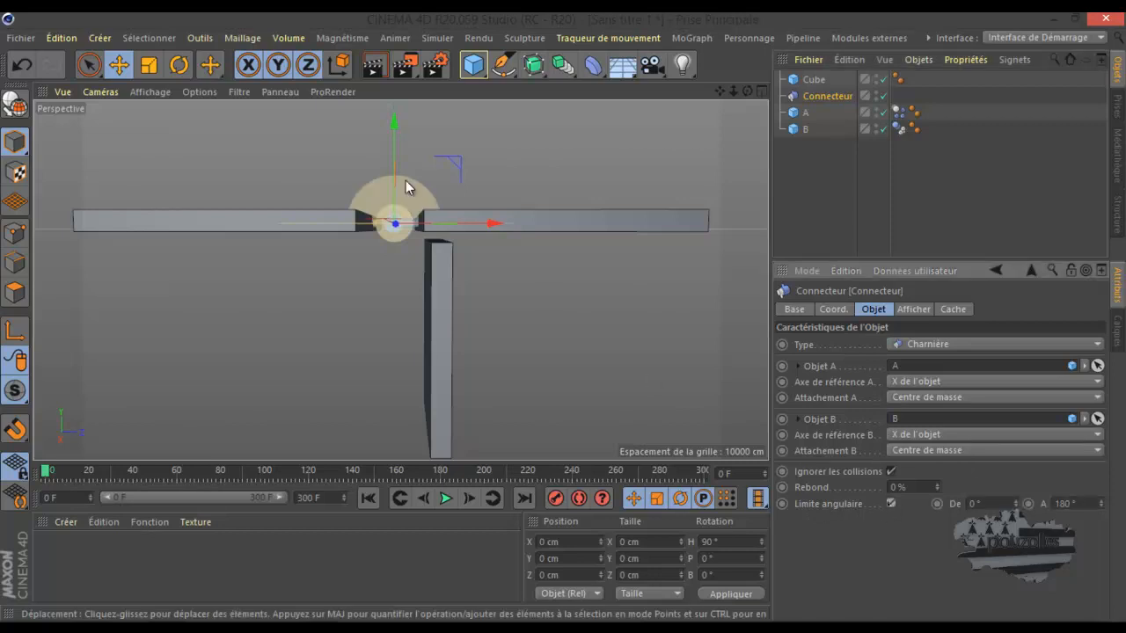
pyautogui.click(444, 500)
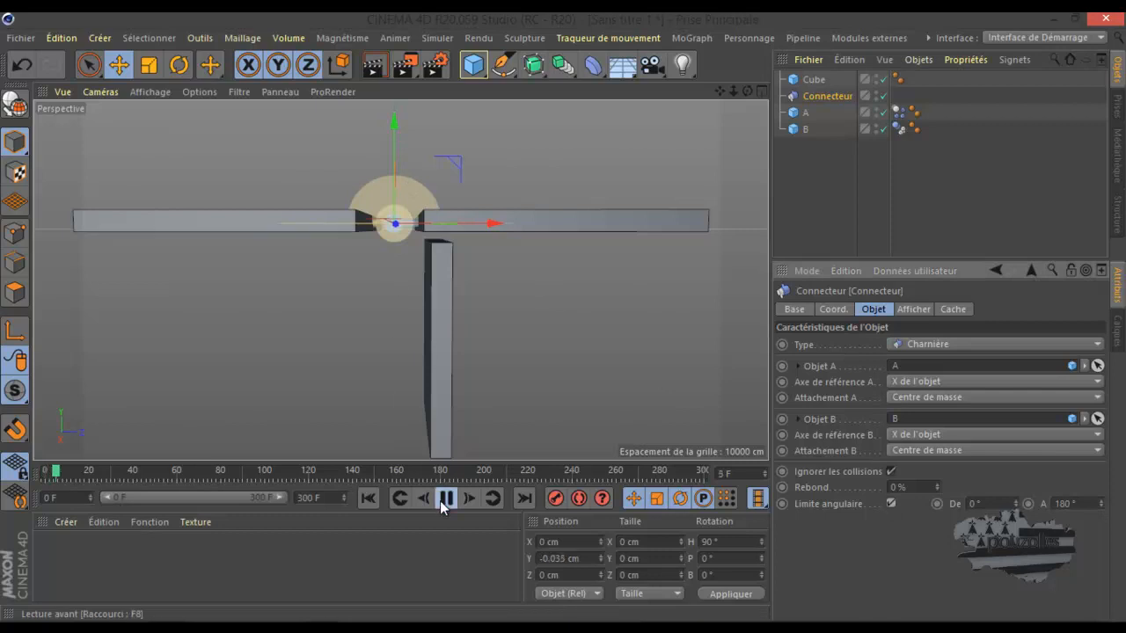
pyautogui.click(444, 499)
pyautogui.click(367, 500)
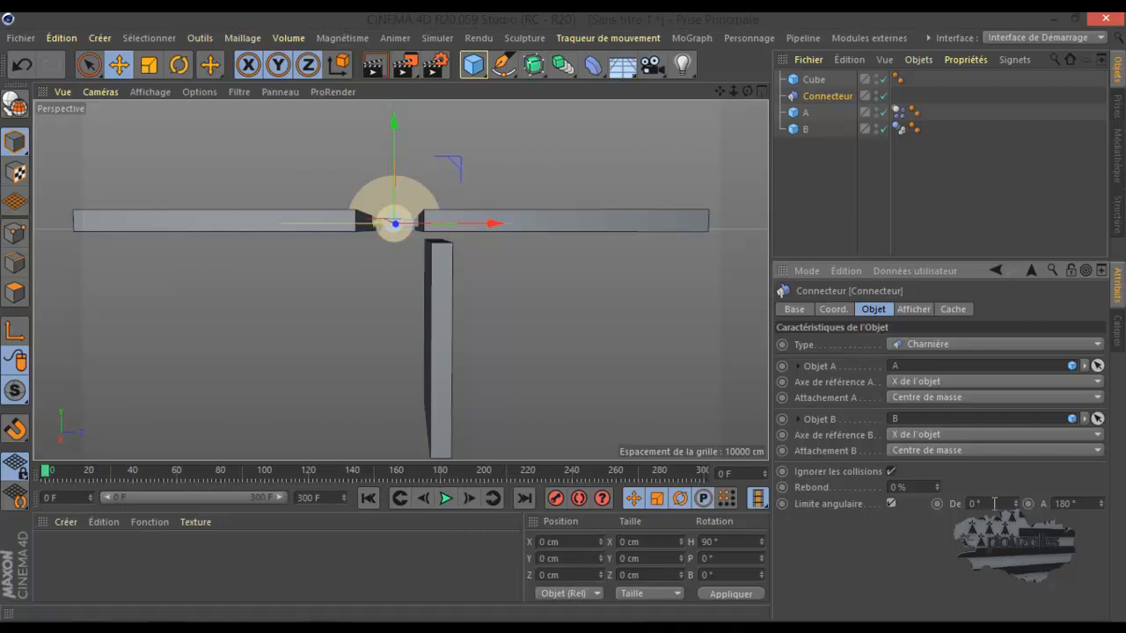
# Set the connector's angular limit from 164° to 405° and run the simulation to test how far slab A swings
pyautogui.moveTo(1016, 502); pyautogui.dragTo(1013, 486)
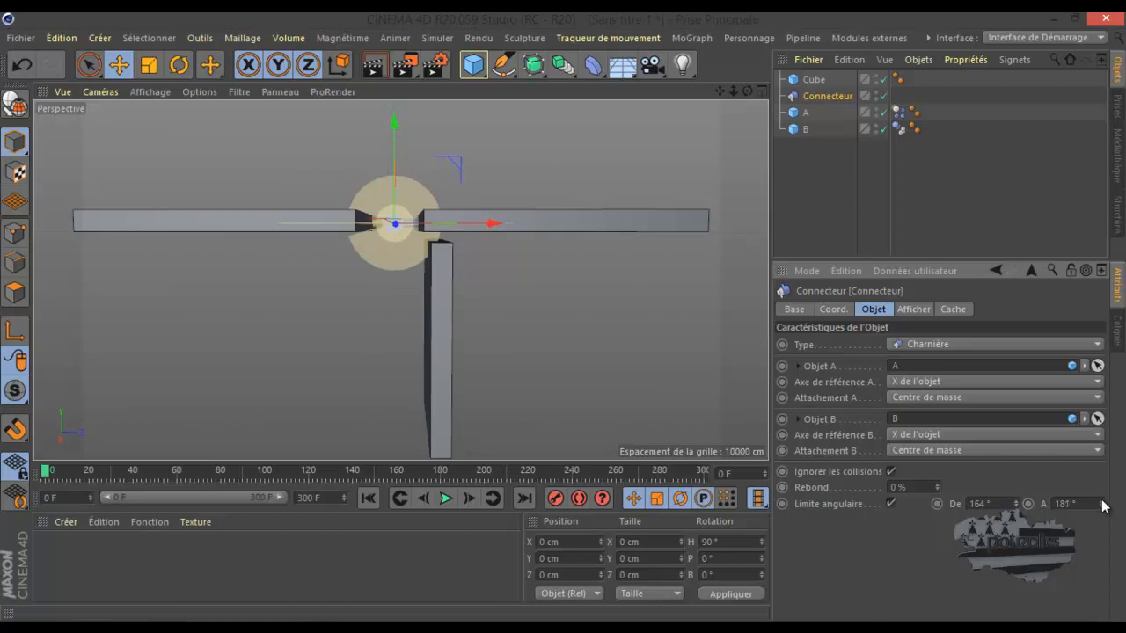
pyautogui.moveTo(1106, 508)
pyautogui.mouseDown()
pyautogui.moveTo(1114, 471)
pyautogui.moveTo(1106, 503)
pyautogui.mouseUp()
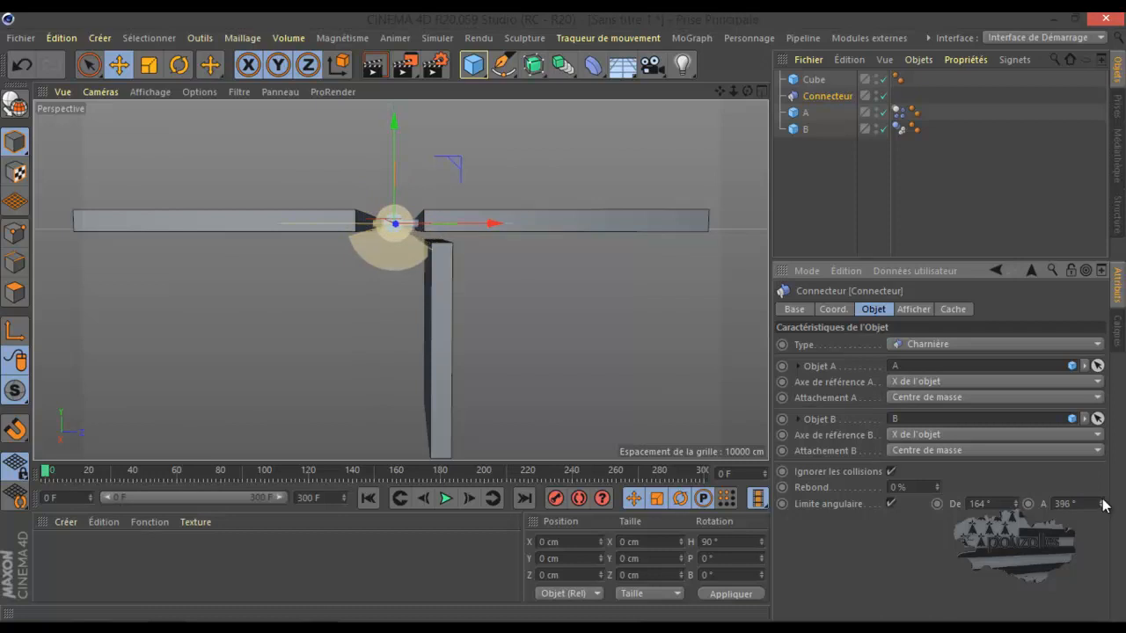
pyautogui.click(445, 499)
pyautogui.click(445, 500)
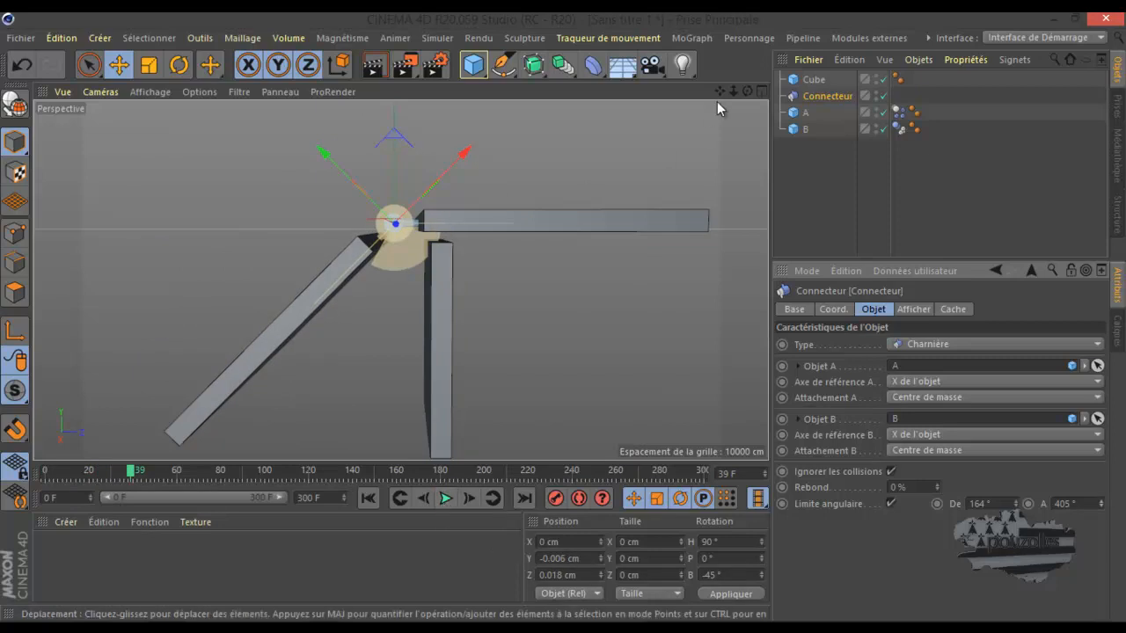
# Examine the connector's angular limit markers up close from several angles, replaying the simulation from frame 0
pyautogui.moveTo(746, 90)
pyautogui.mouseDown()
pyautogui.moveTo(564, 317)
pyautogui.moveTo(743, 90)
pyautogui.mouseUp()
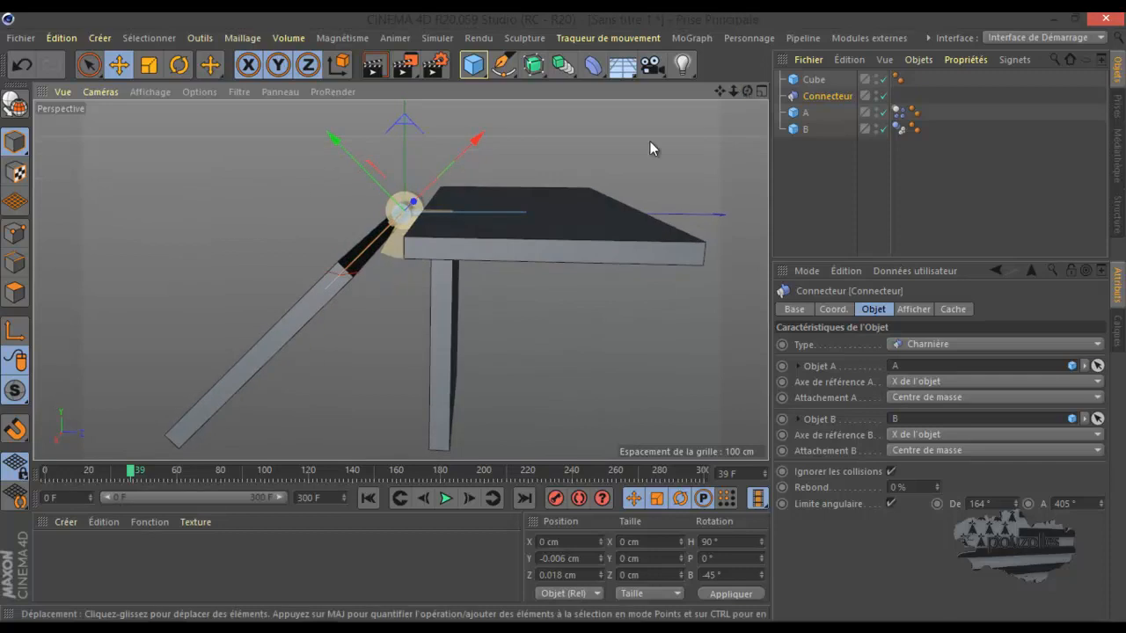
pyautogui.scroll(5, 466, 220)
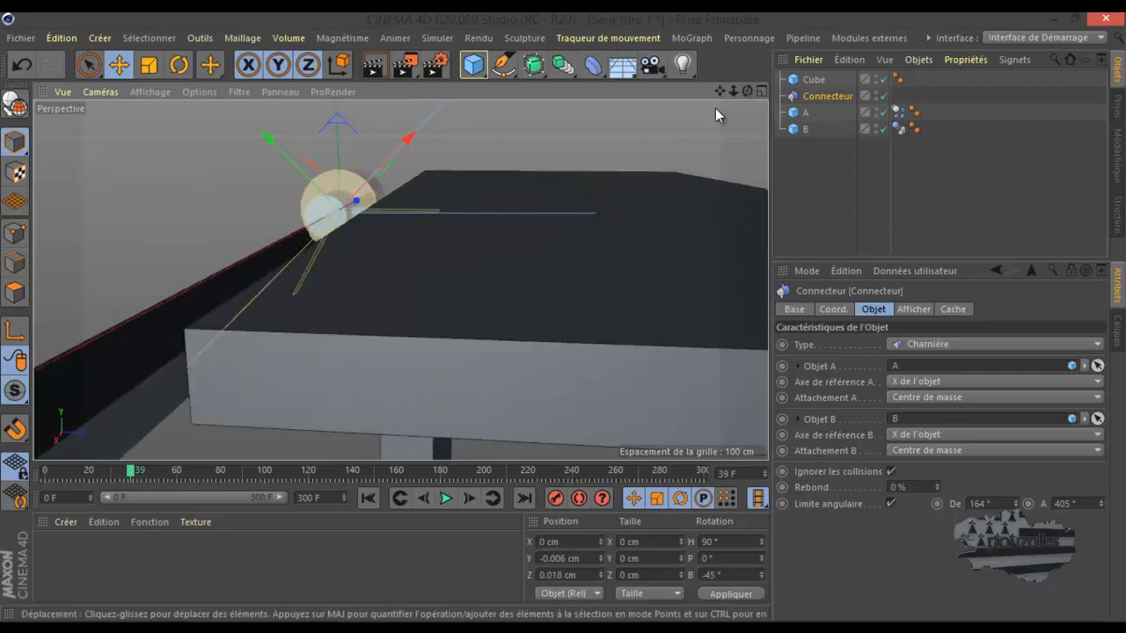
pyautogui.moveTo(747, 90)
pyautogui.mouseDown()
pyautogui.moveTo(564, 323)
pyautogui.moveTo(744, 87)
pyautogui.mouseUp()
pyautogui.scroll(-4, 525, 222)
pyautogui.scroll(-2, 500, 276)
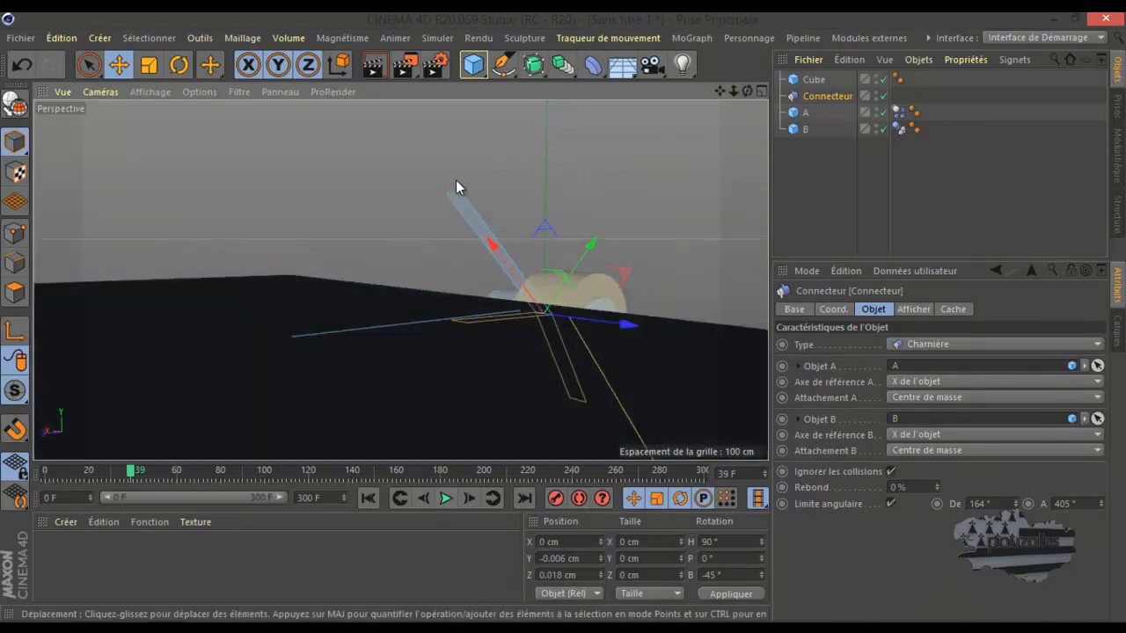
pyautogui.click(370, 498)
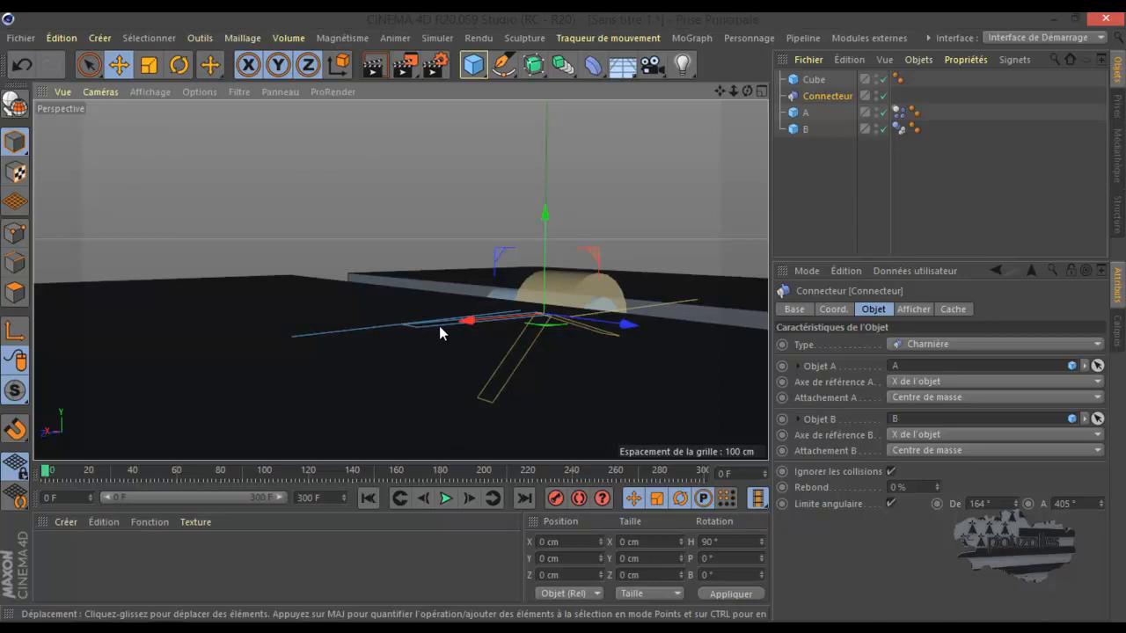
pyautogui.click(446, 499)
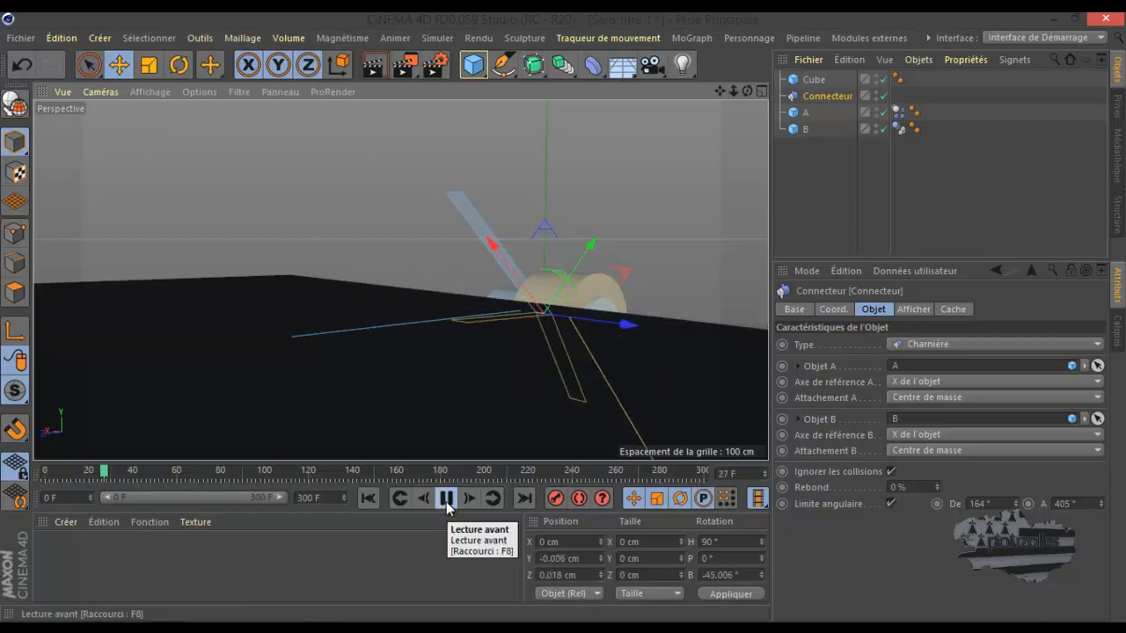
pyautogui.click(446, 499)
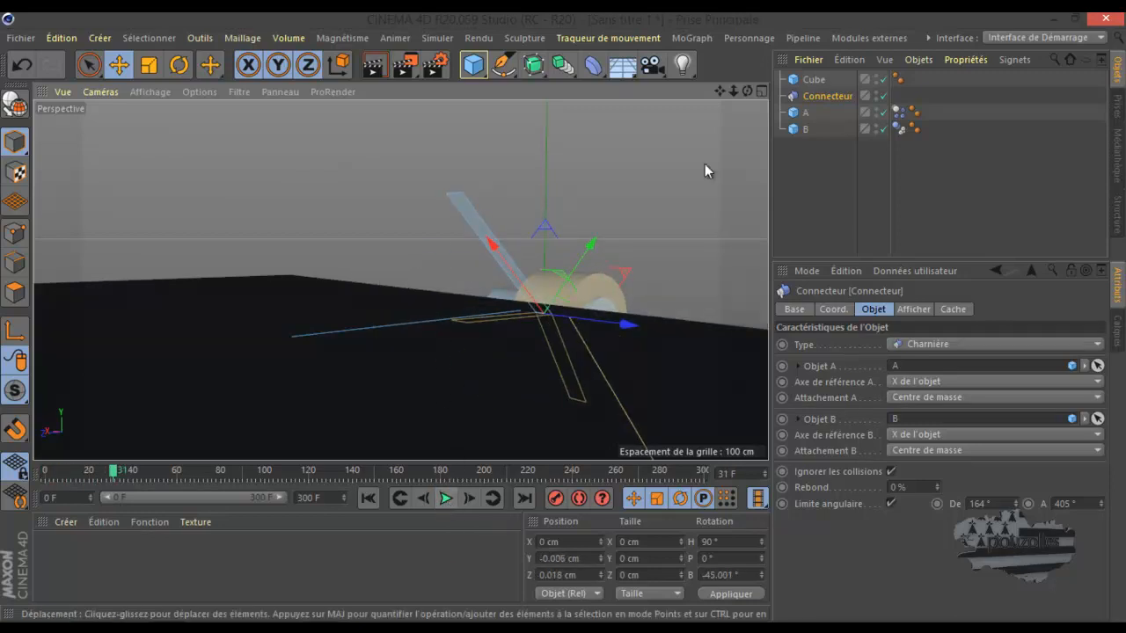
# Set the upper value of the connector's angular limit to 450° and replay the simulation from frame 0
pyautogui.moveTo(747, 91); pyautogui.dragTo(565, 316)
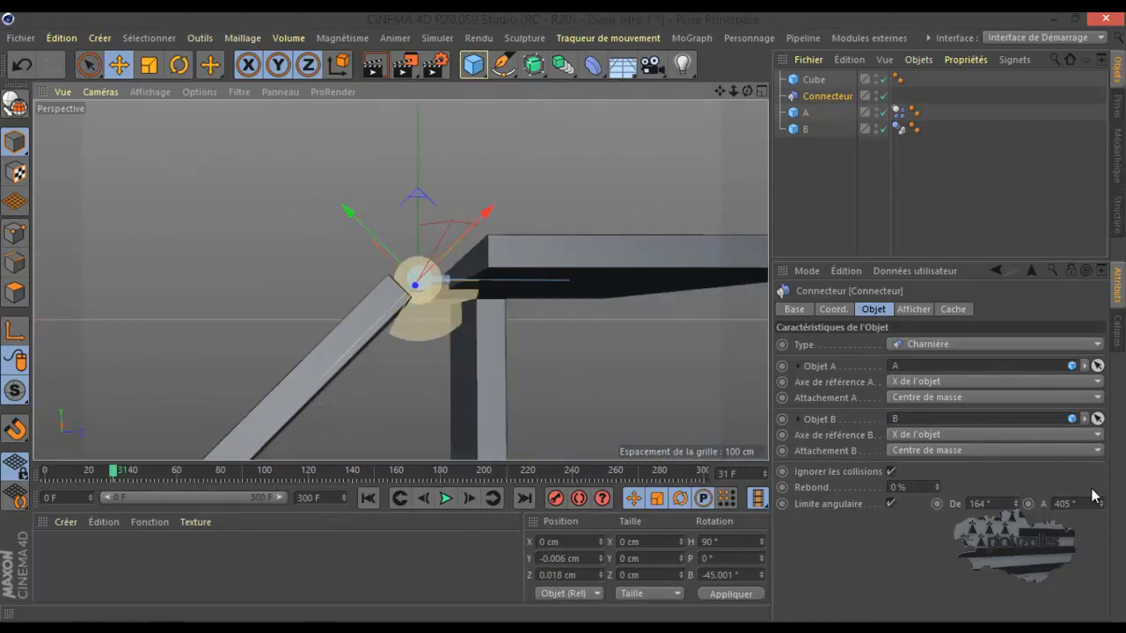
pyautogui.moveTo(1103, 508); pyautogui.dragTo(1103, 510)
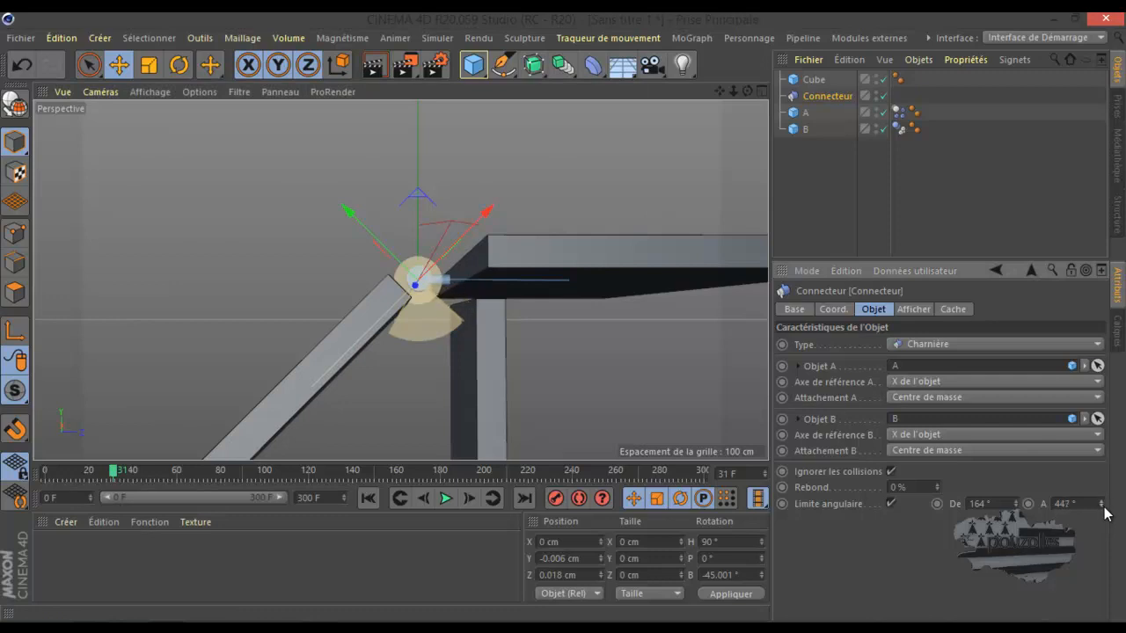
pyautogui.click(369, 498)
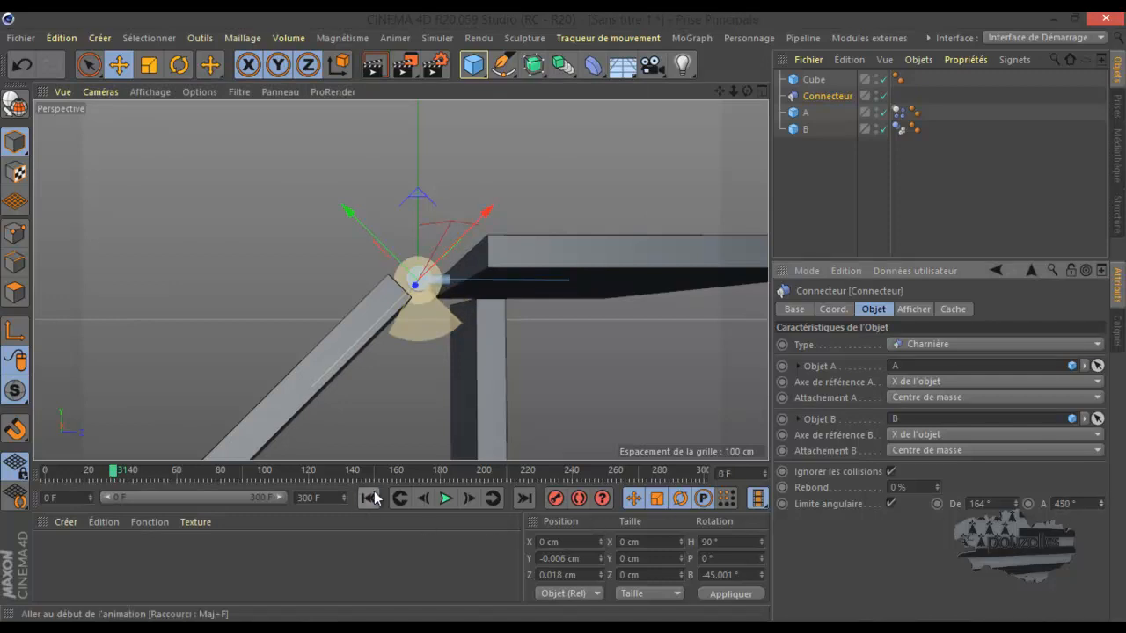
pyautogui.click(446, 498)
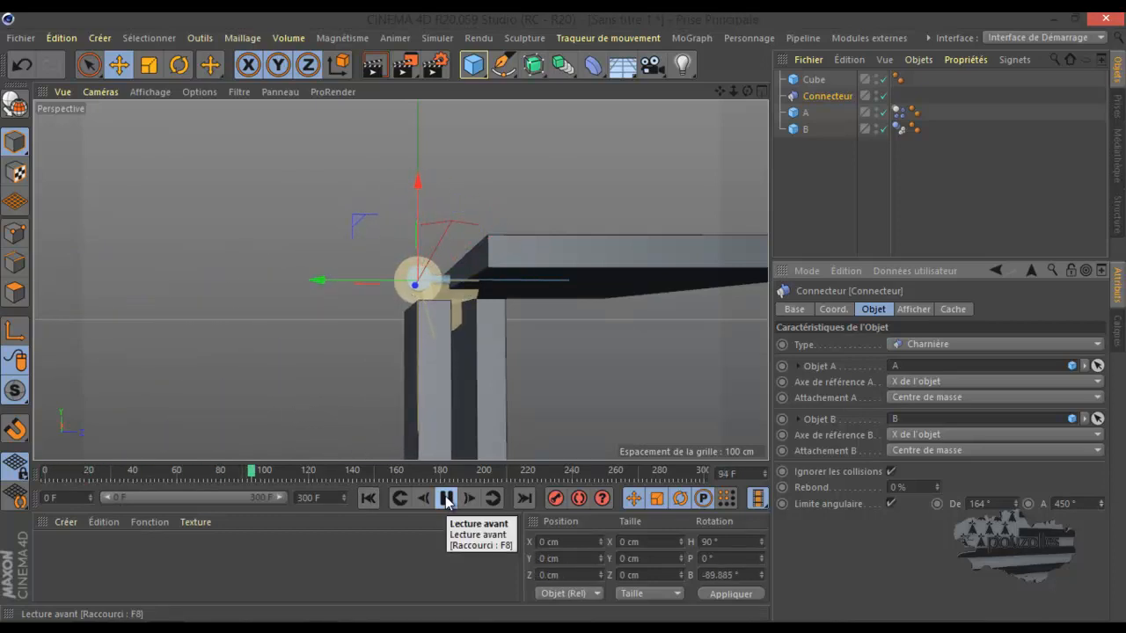
pyautogui.click(369, 498)
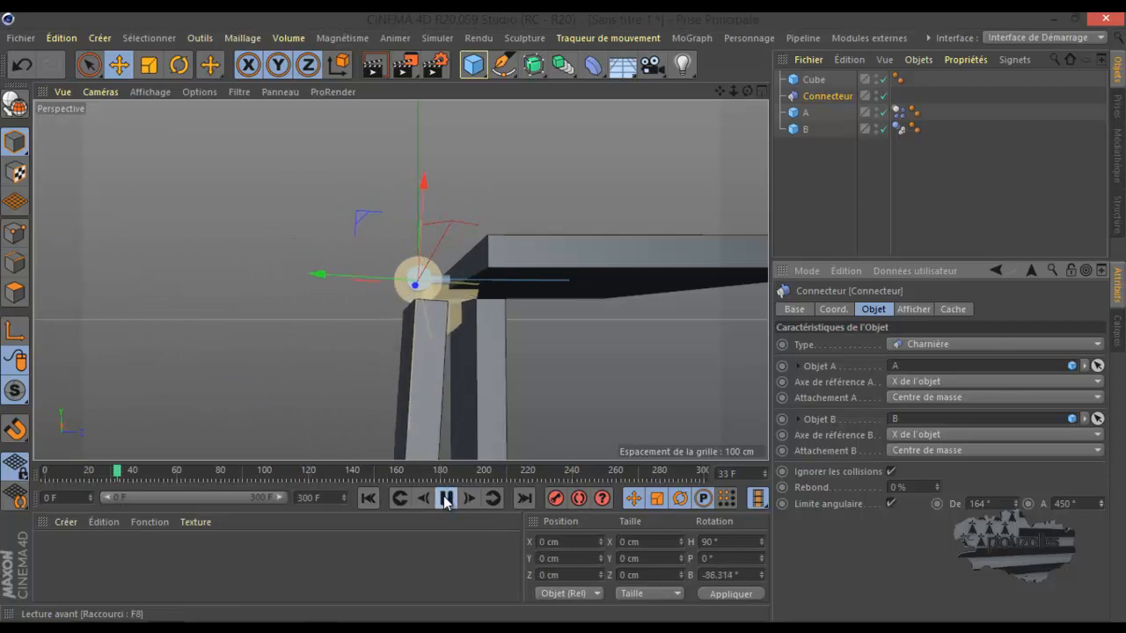
# Set the upper value of the connector's angular limit to 465° and replay the simulation from frame 0
pyautogui.click(446, 499)
pyautogui.moveTo(733, 91); pyautogui.dragTo(564, 316)
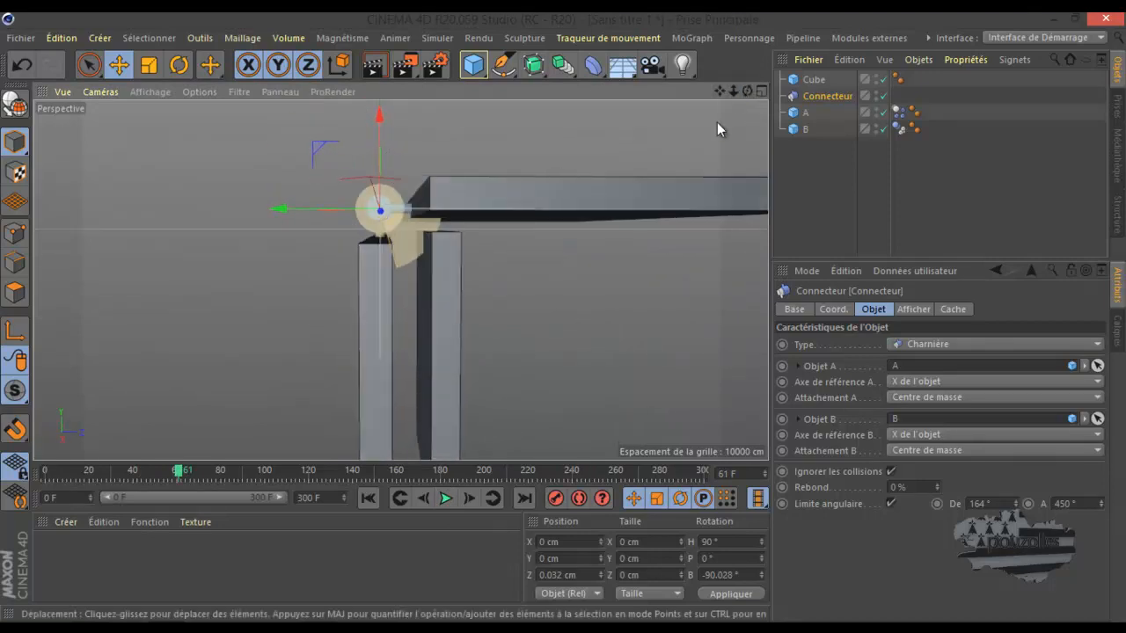
pyautogui.click(1102, 507)
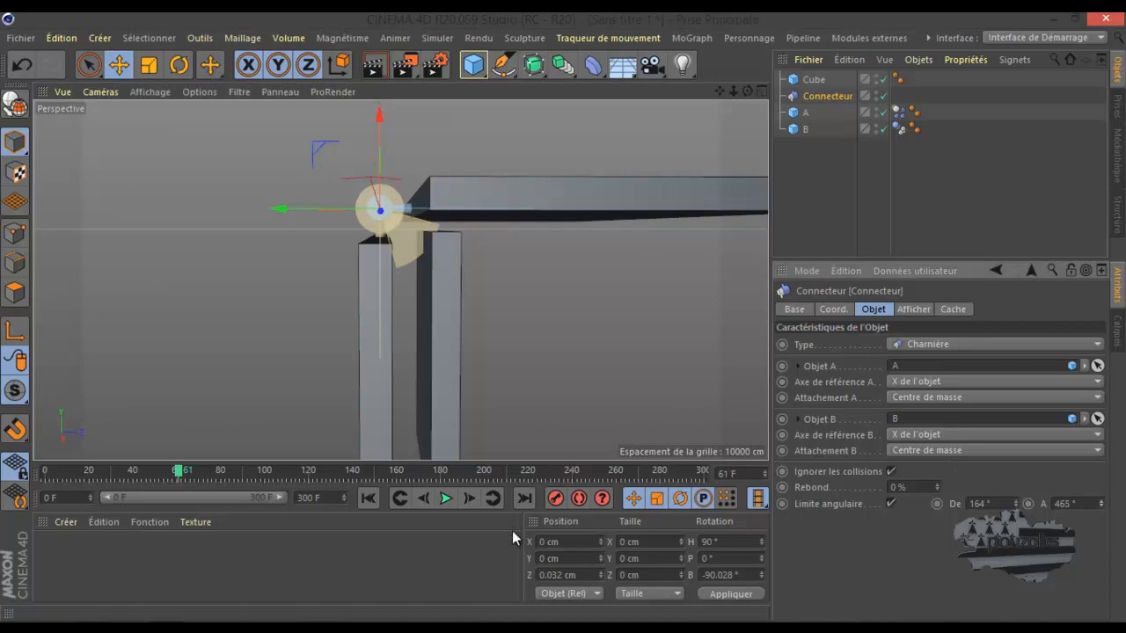
pyautogui.click(368, 498)
pyautogui.click(448, 499)
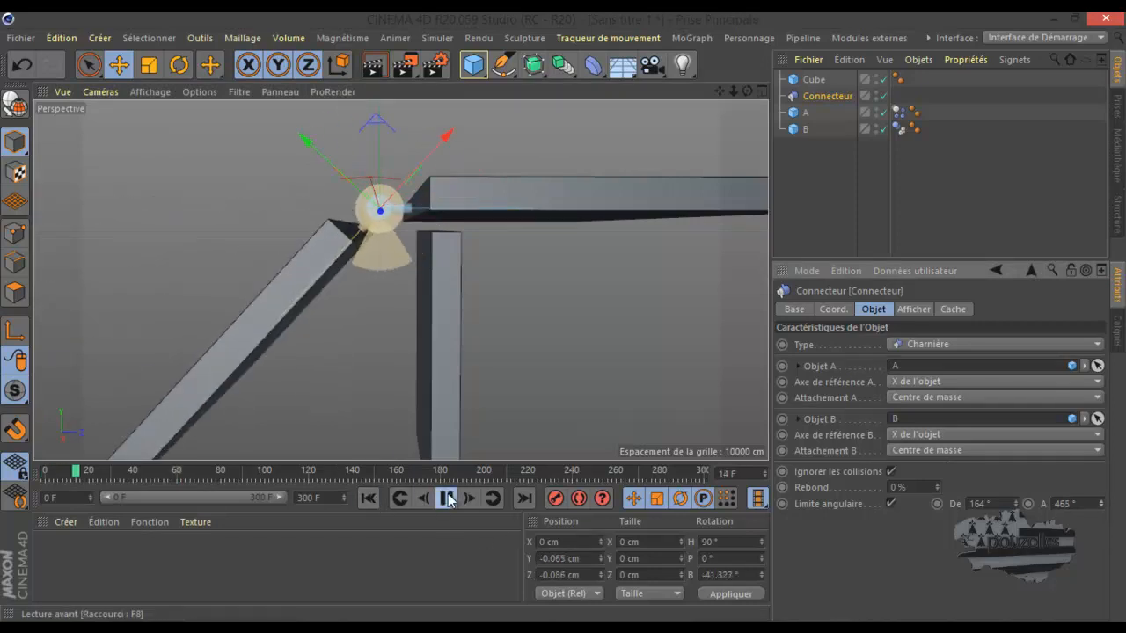
# Set the upper value of the connector's angular limit to 454°, replay the simulation several times, and return to frame 0
pyautogui.click(1101, 508)
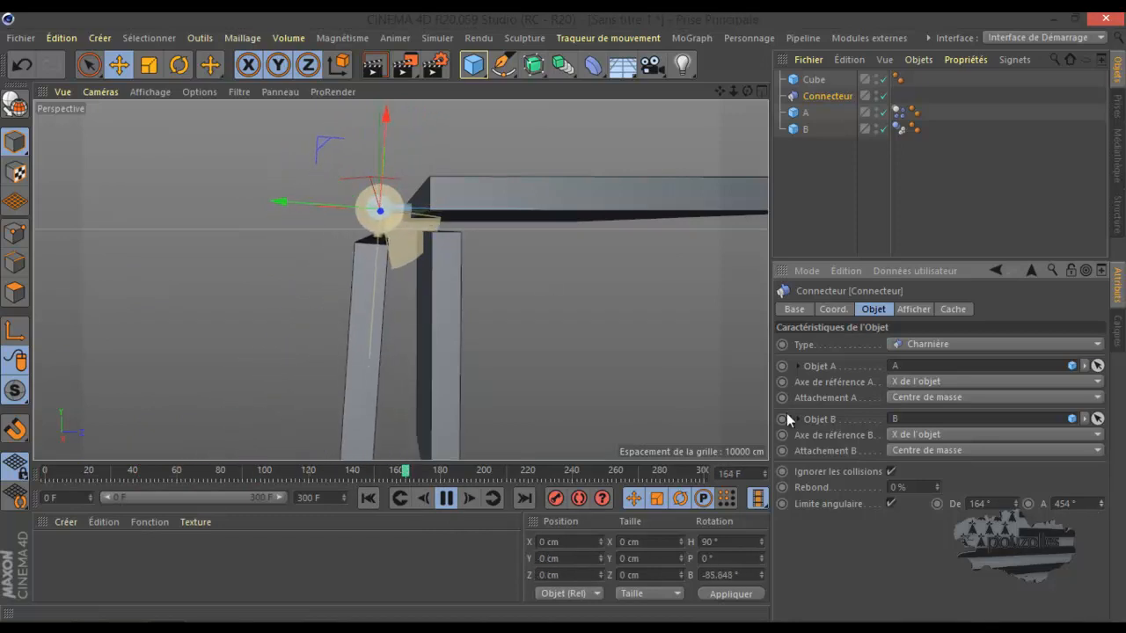
pyautogui.scroll(-5, 378, 198)
pyautogui.moveTo(747, 92); pyautogui.dragTo(550, 309)
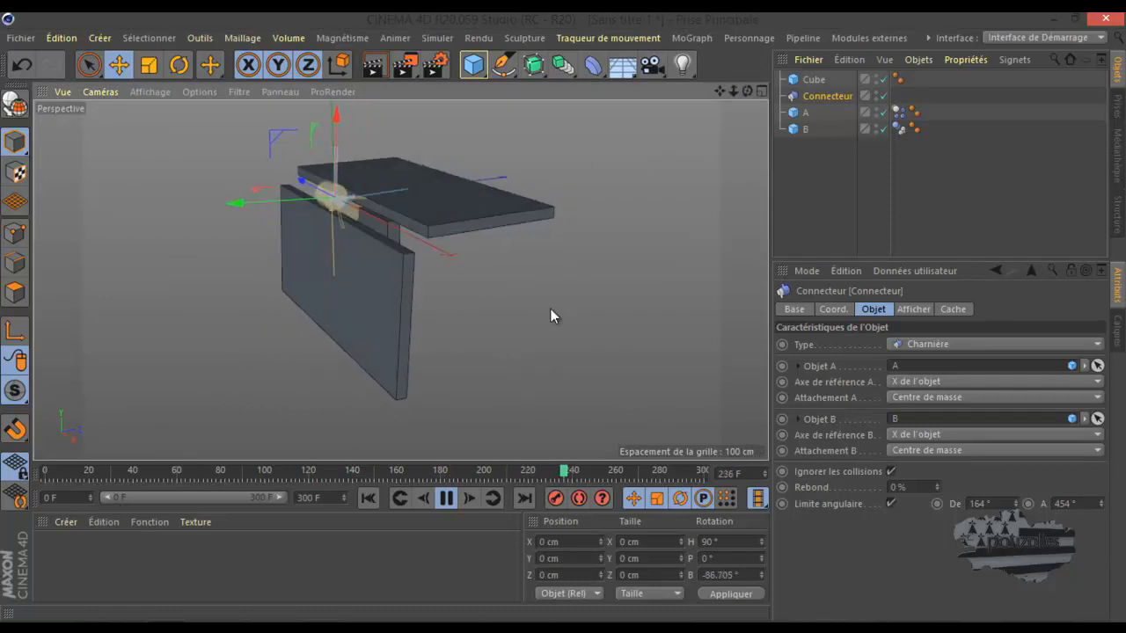
pyautogui.click(448, 499)
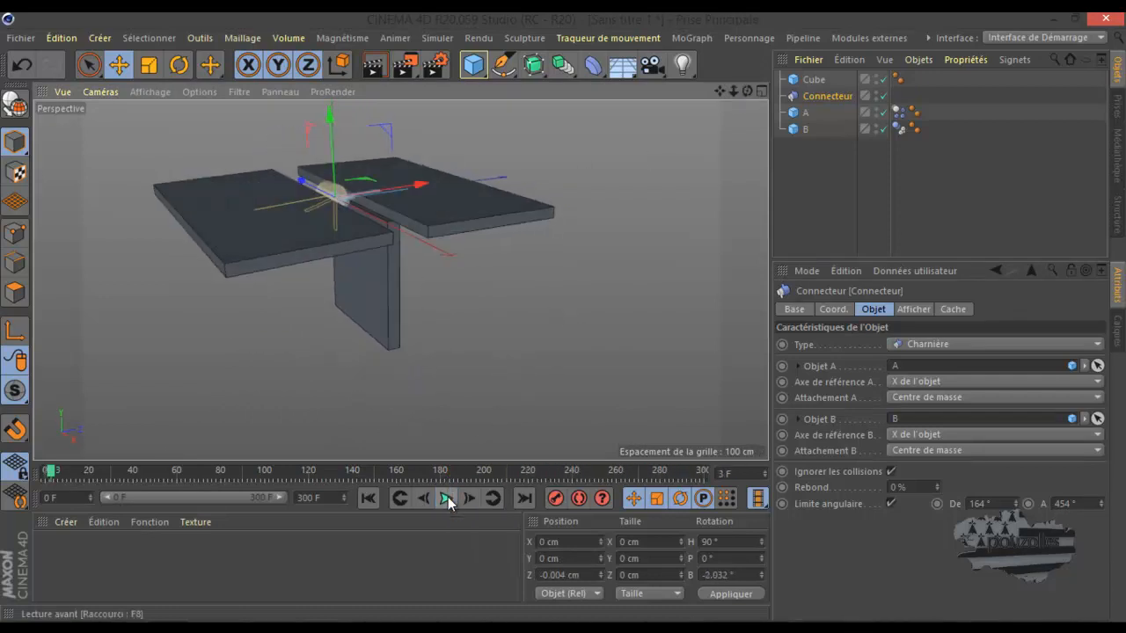
pyautogui.click(447, 499)
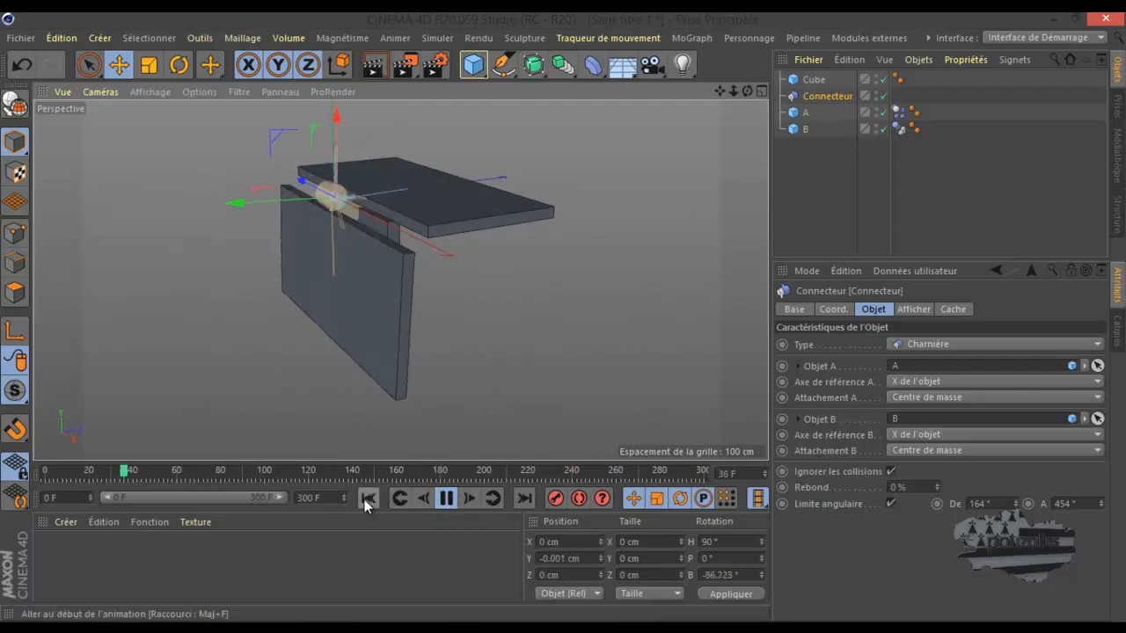
pyautogui.click(364, 500)
pyautogui.click(447, 500)
pyautogui.click(368, 499)
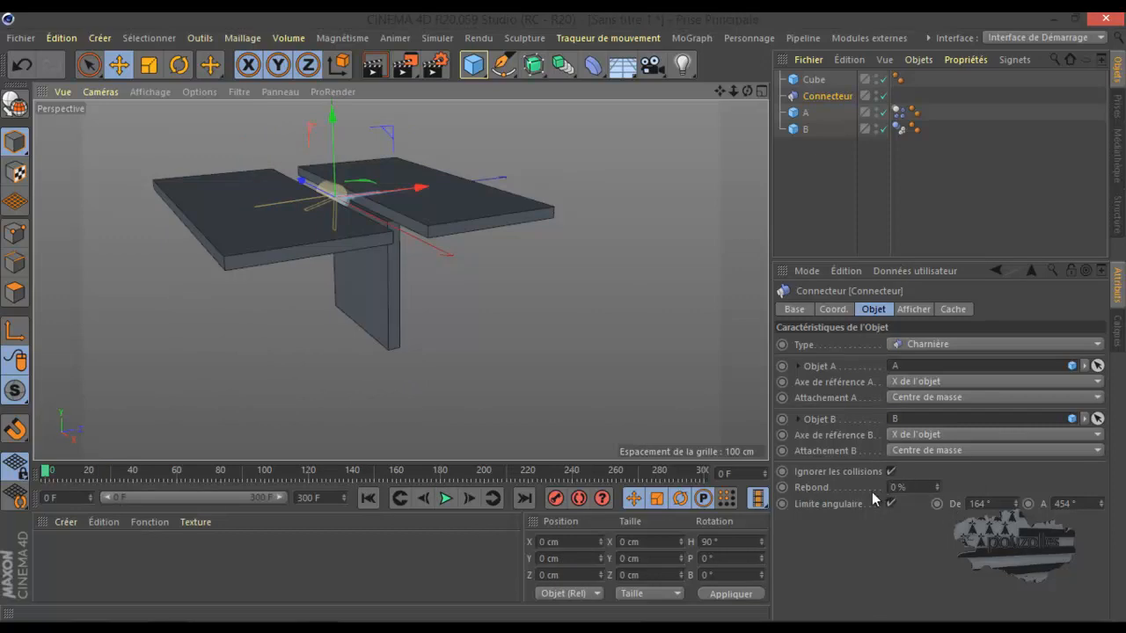
pyautogui.click(445, 498)
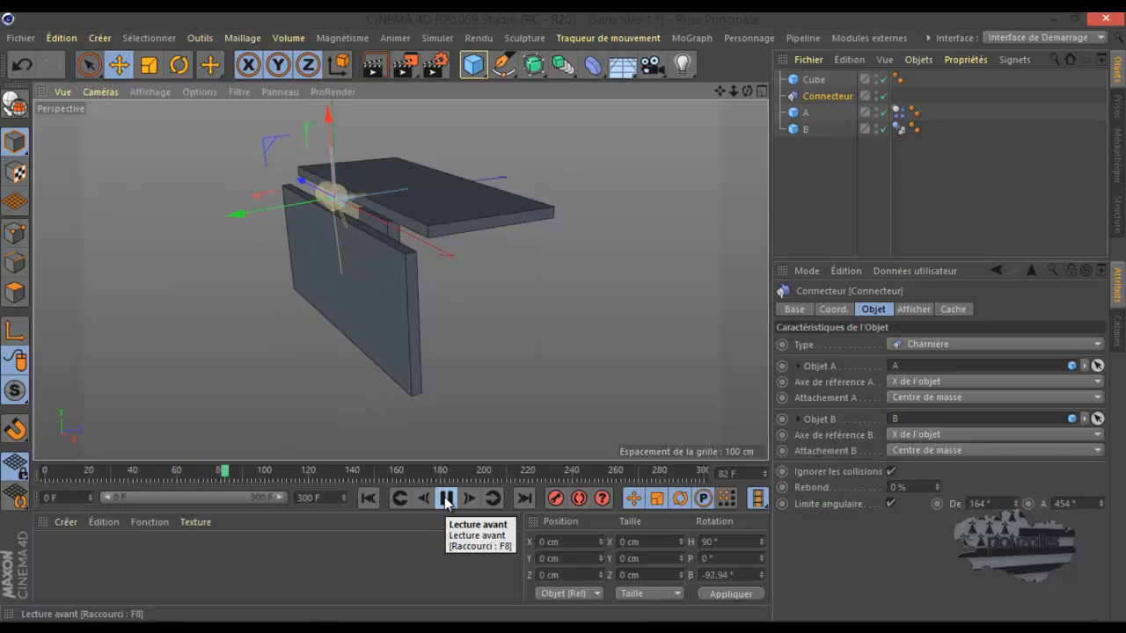
pyautogui.click(446, 500)
pyautogui.click(368, 499)
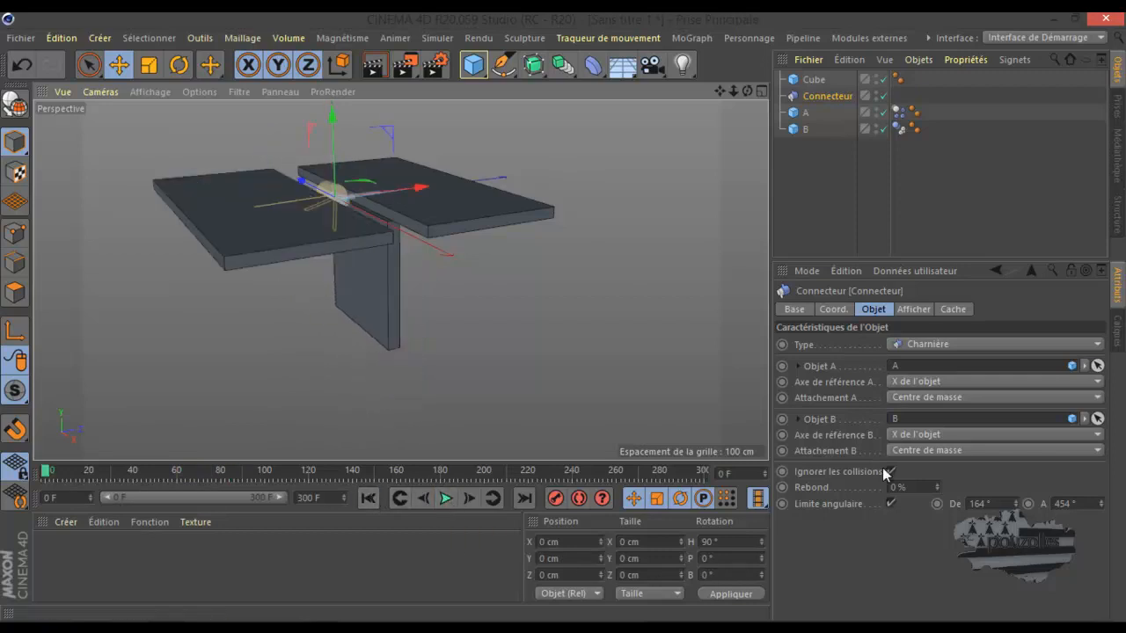
# Test the connector's Rebond at 50% and at 200%, running the simulation for each value and returning to frame 0
pyautogui.click(899, 486)
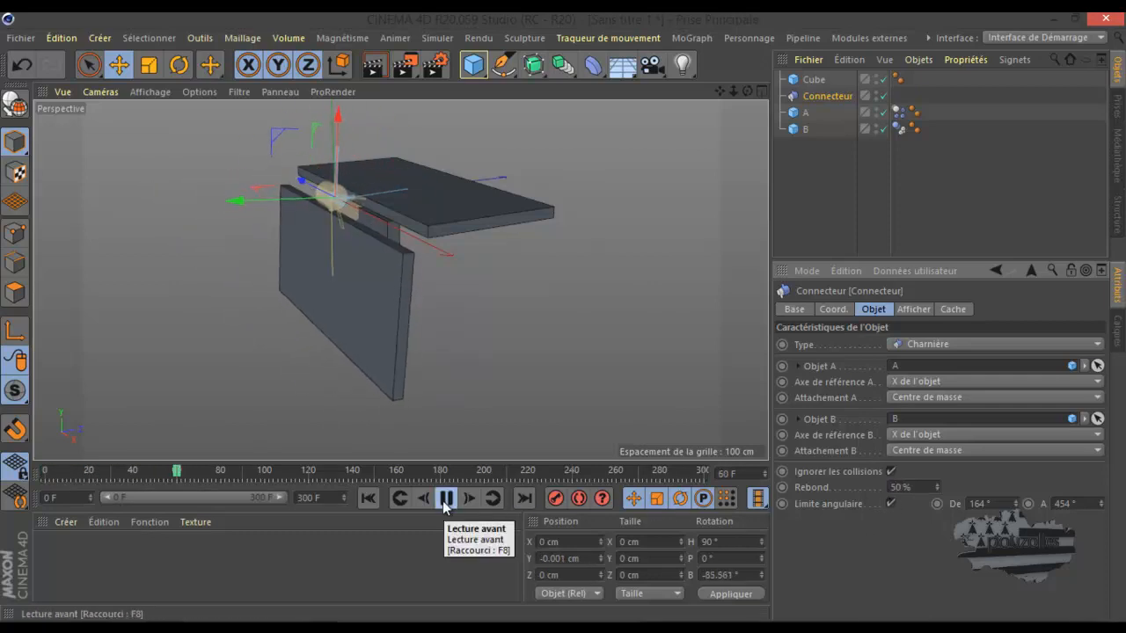
pyautogui.click(368, 498)
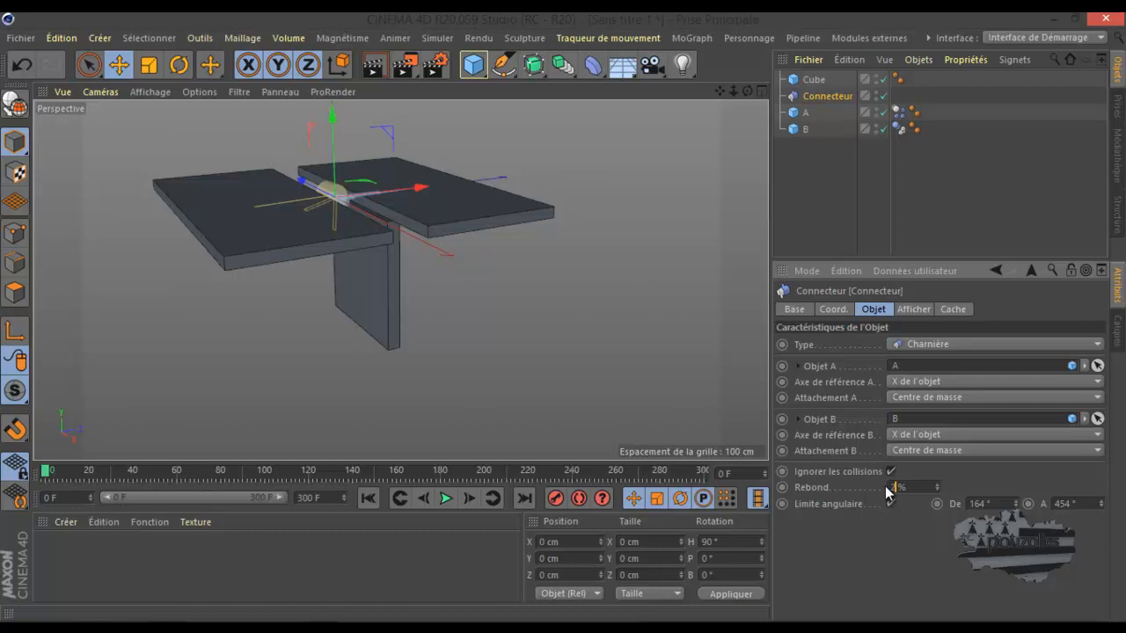
pyautogui.click(452, 499)
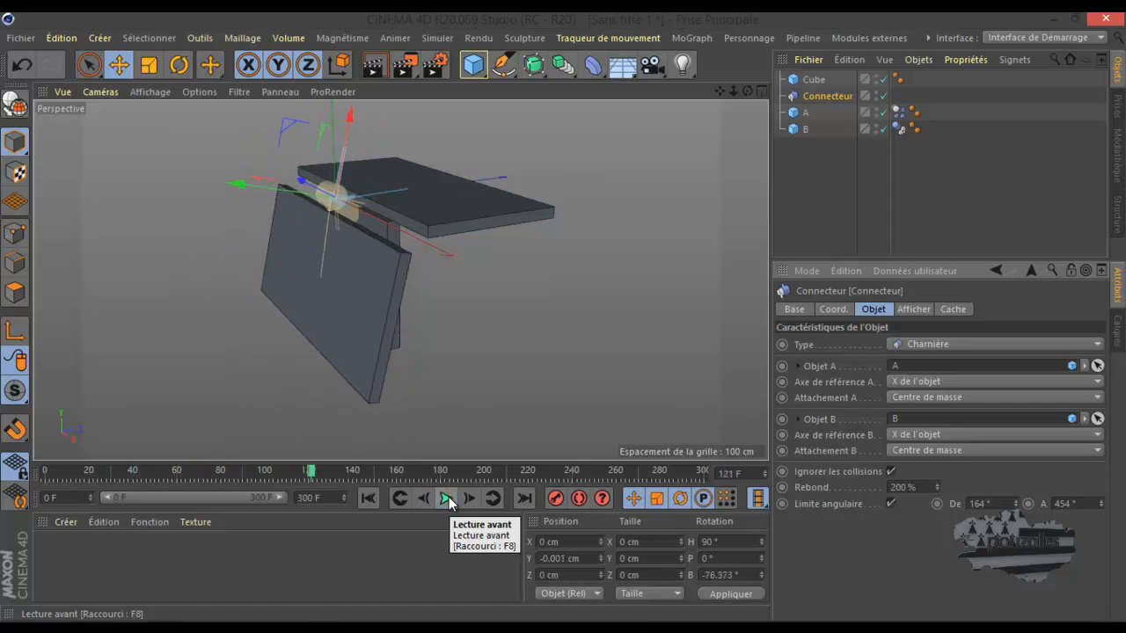
pyautogui.click(448, 498)
pyautogui.click(367, 497)
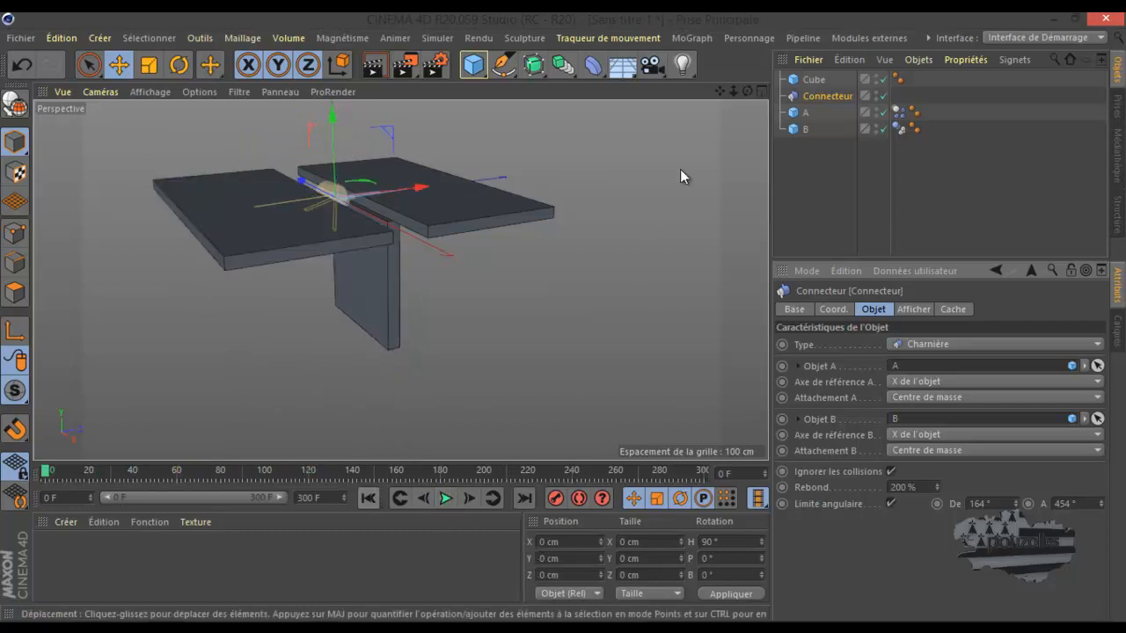
# Delete the connector and the vertical cube, keeping only slabs A and B in the scene
pyautogui.moveTo(747, 90); pyautogui.dragTo(564, 316)
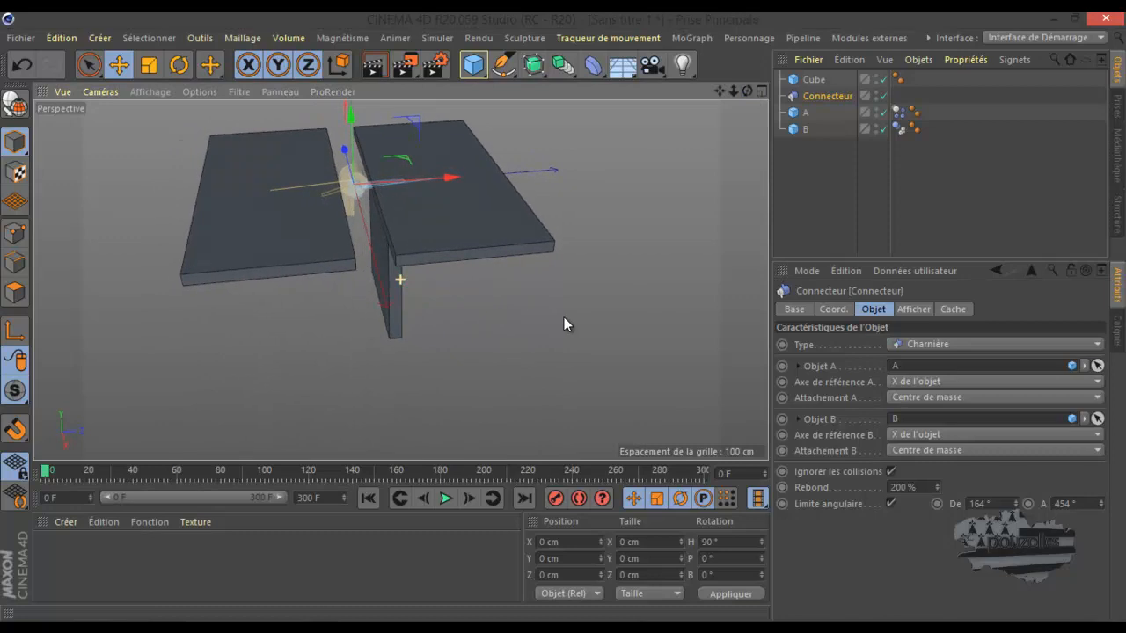
pyautogui.press('Delete')
pyautogui.click(811, 79)
pyautogui.press('Delete')
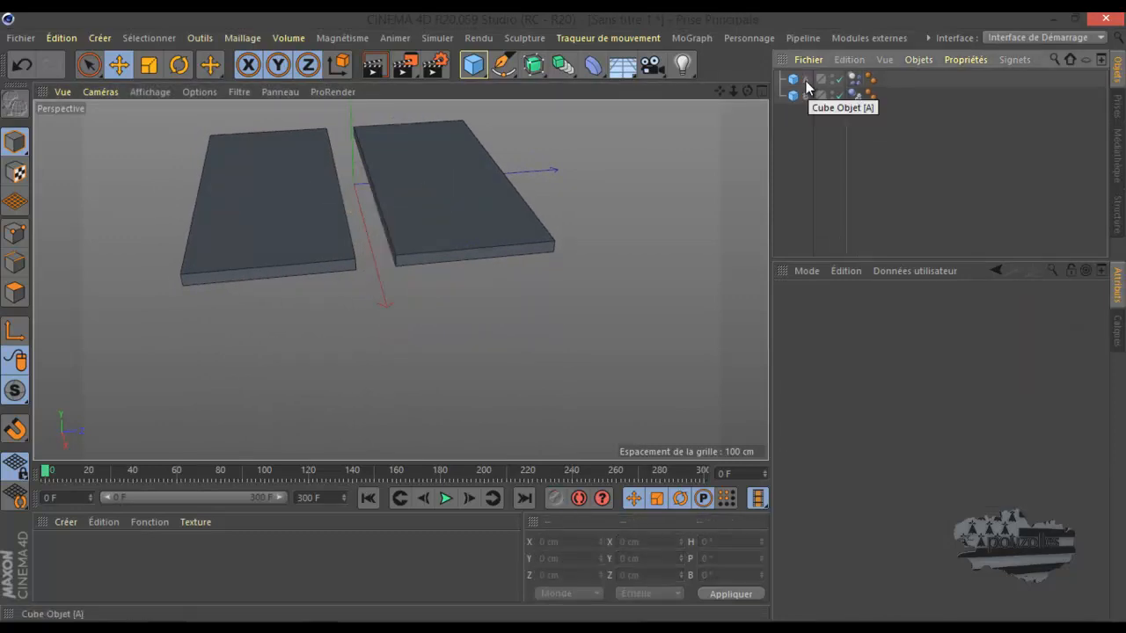
# Add a new Connecteur dynamics object to the scene with slabs A and B
pyautogui.moveTo(731, 91); pyautogui.dragTo(564, 317)
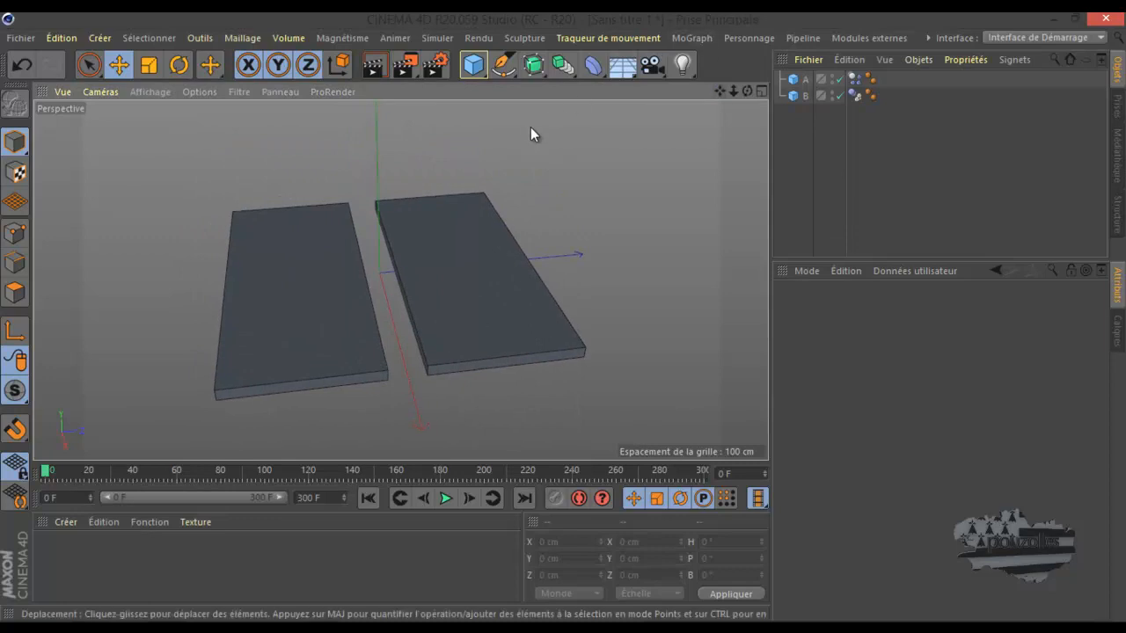
pyautogui.moveTo(746, 90); pyautogui.dragTo(564, 320)
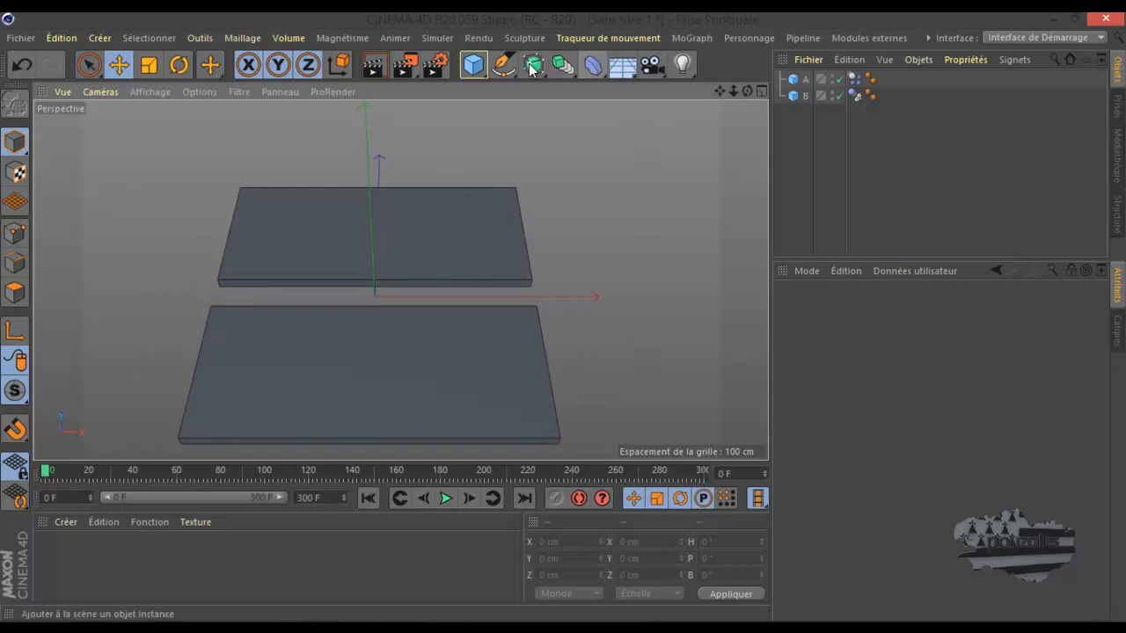
pyautogui.click(436, 37)
pyautogui.moveTo(492, 79)
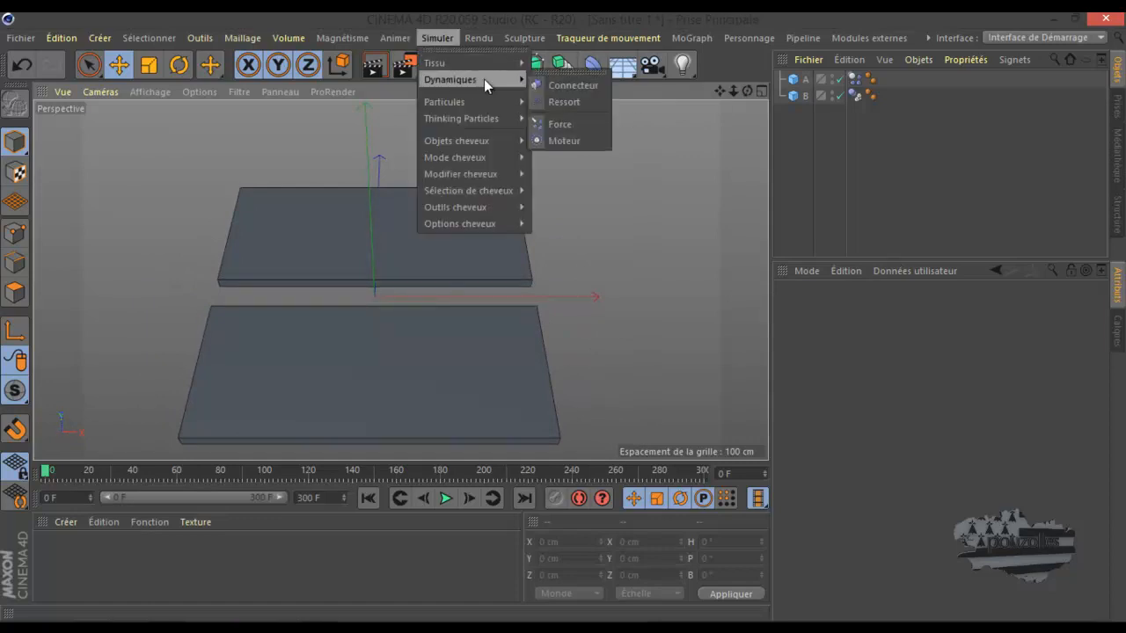
pyautogui.click(568, 80)
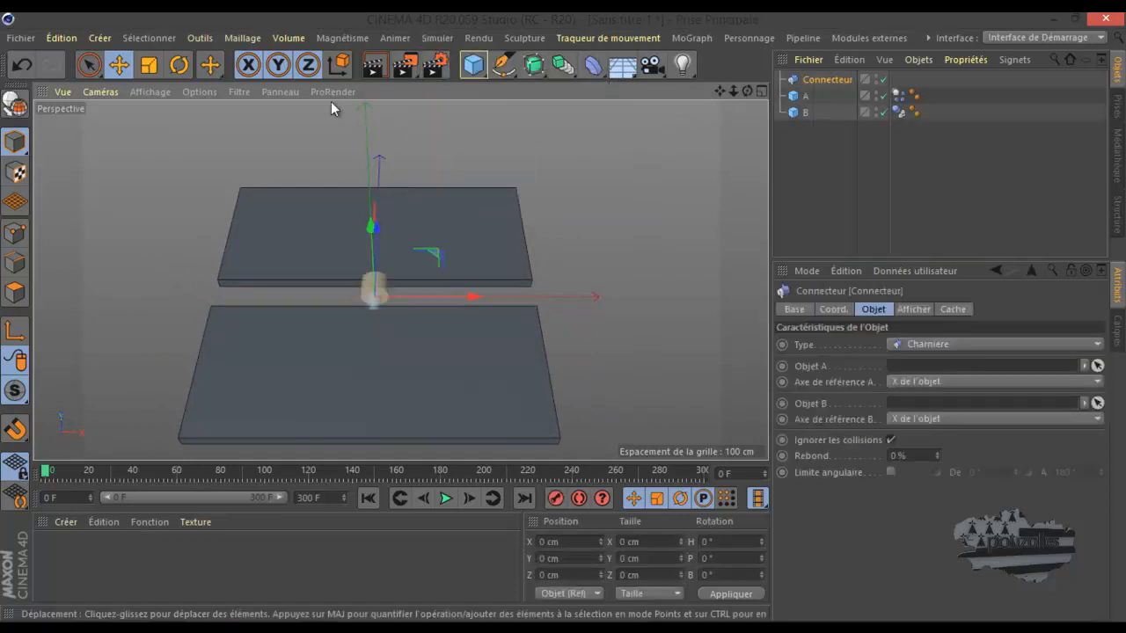
# Move the new connector along X to about -224 cm, at the end of the gap between the slabs
pyautogui.click(179, 64)
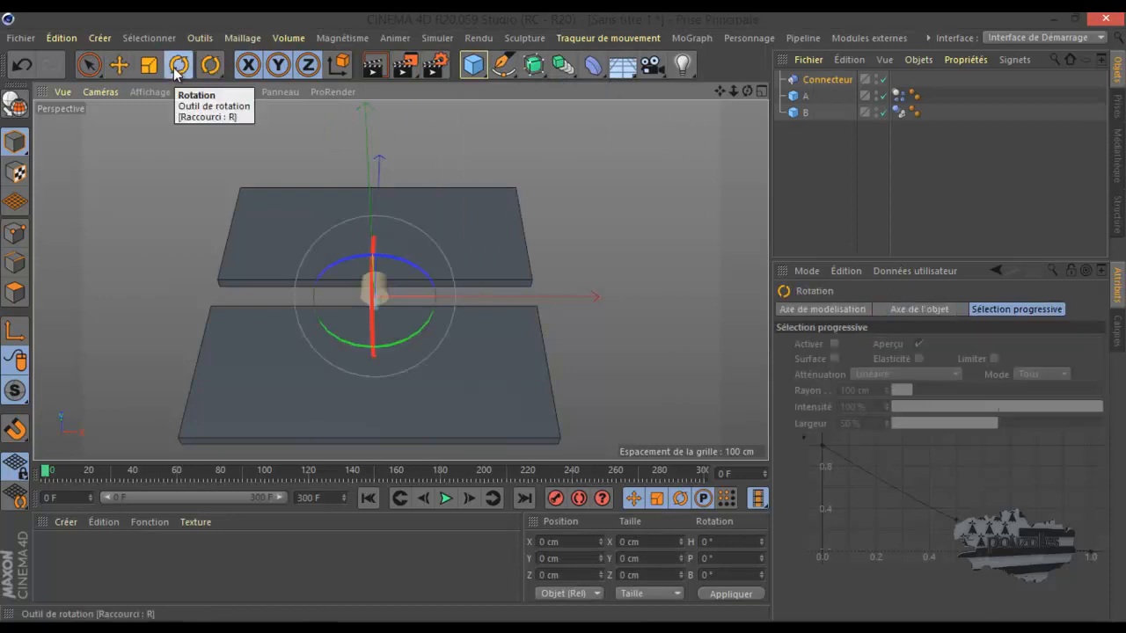
pyautogui.click(119, 65)
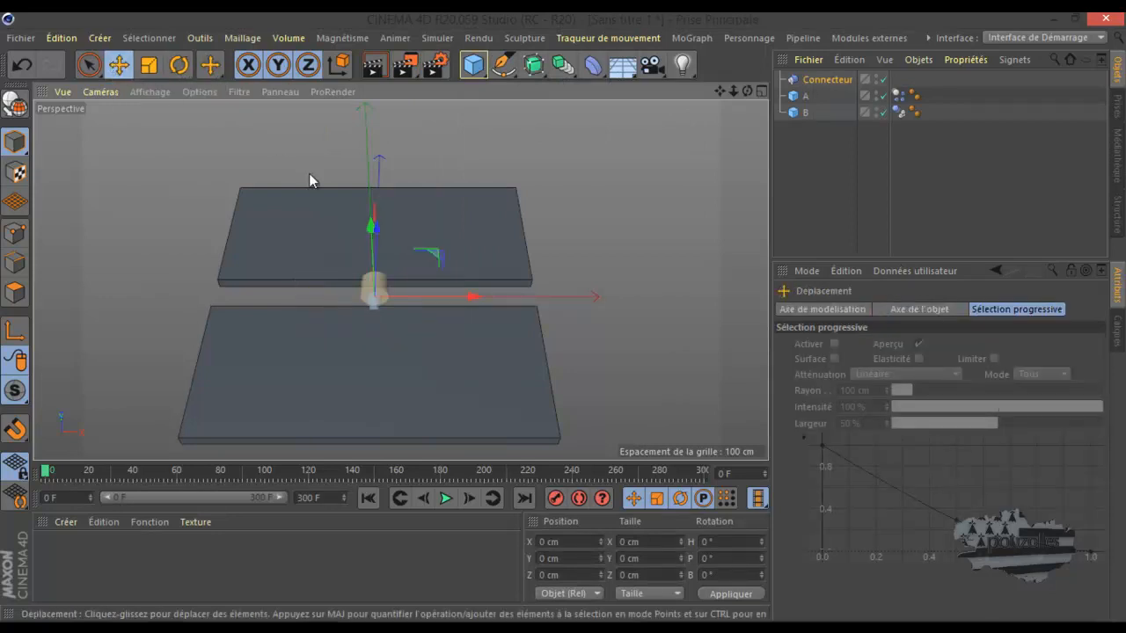
pyautogui.moveTo(479, 299); pyautogui.dragTo(315, 312)
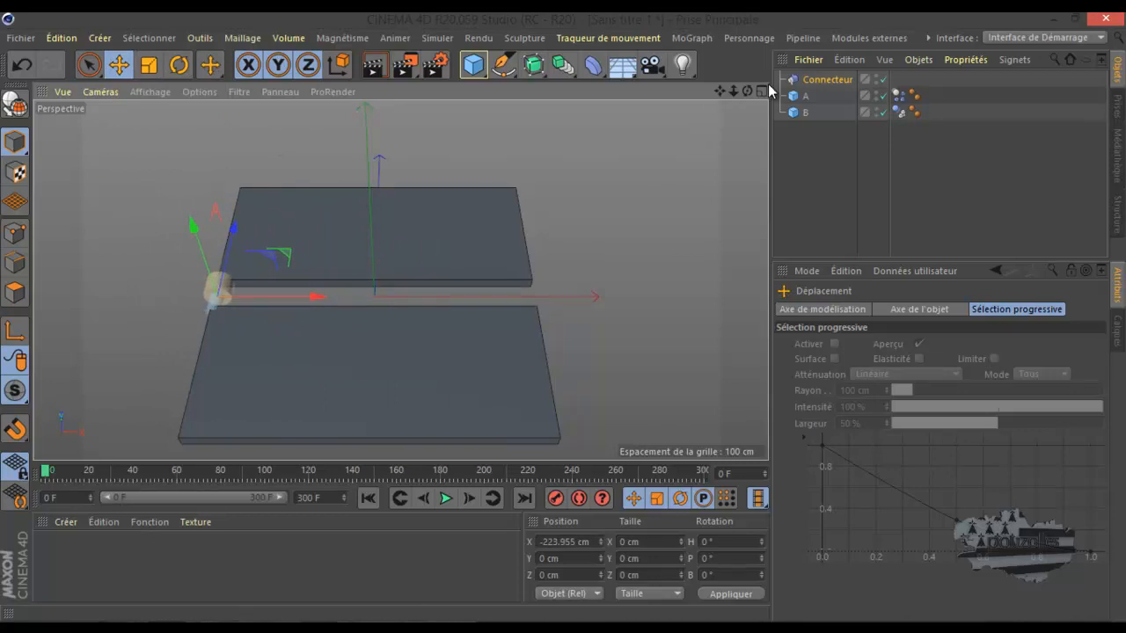
# Select slab A, run the simulation with the connector still unassigned, and return to frame 0
pyautogui.moveTo(716, 91); pyautogui.dragTo(745, 92)
pyautogui.click(803, 97)
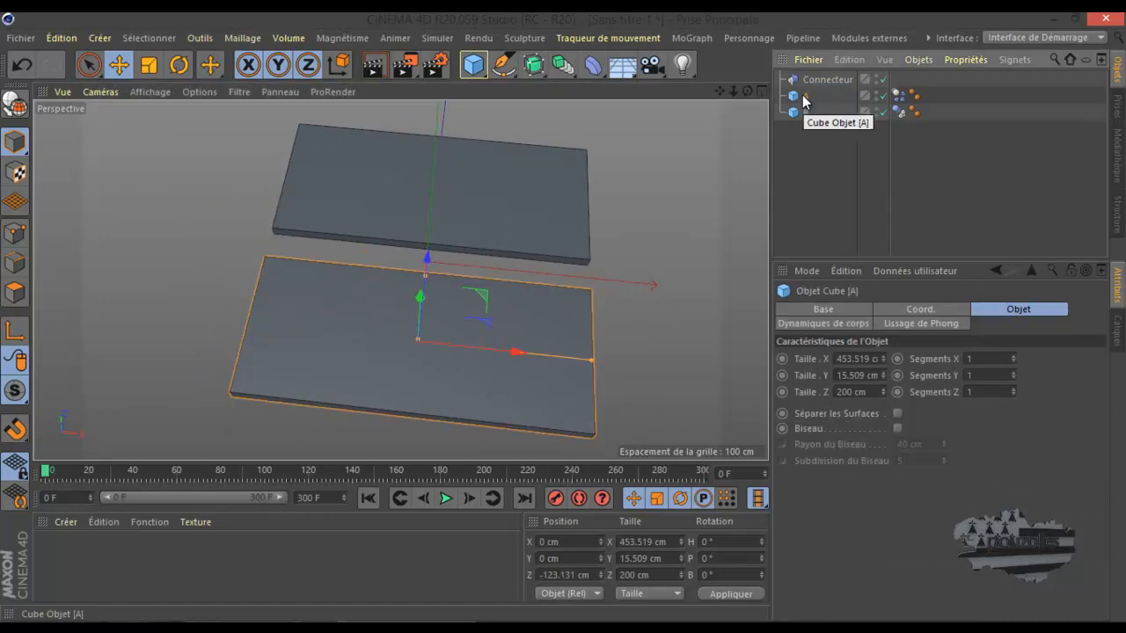
pyautogui.moveTo(747, 91); pyautogui.dragTo(564, 316)
pyautogui.click(444, 499)
pyautogui.click(368, 498)
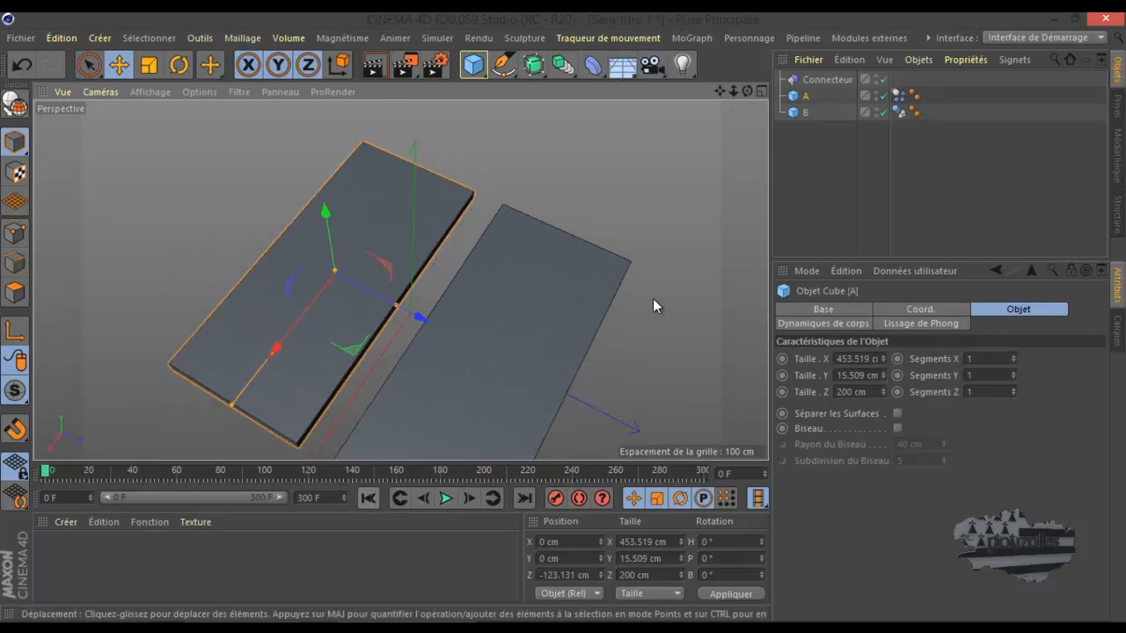
# Assign slab A as Objet A and slab B as Objet B of the connector
pyautogui.click(819, 81)
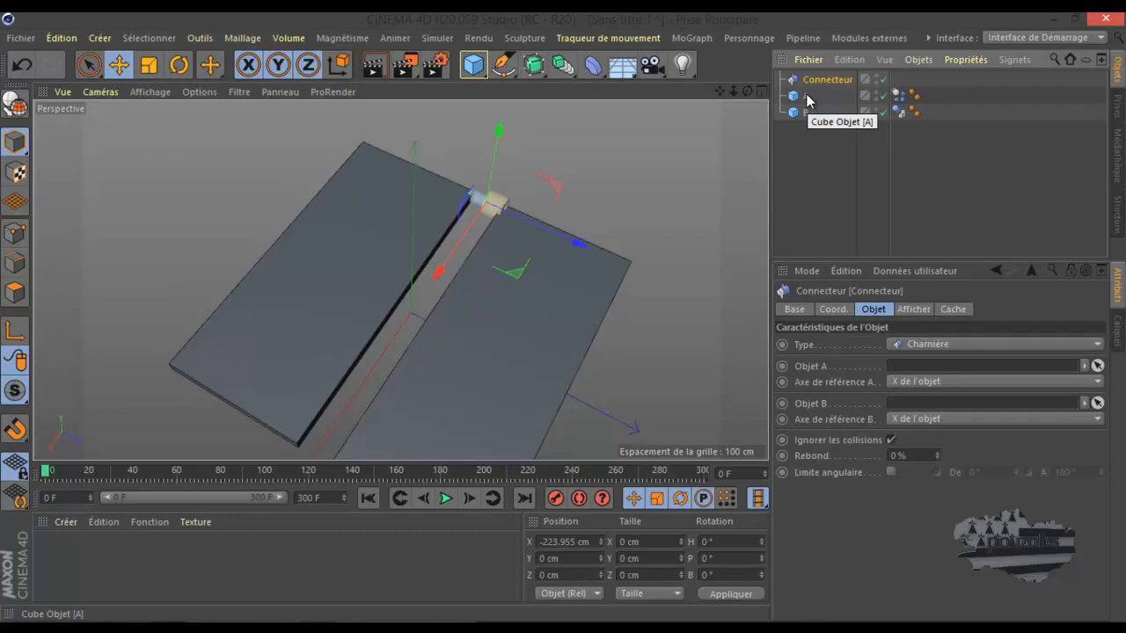
pyautogui.moveTo(810, 100); pyautogui.dragTo(885, 229)
pyautogui.moveTo(910, 356); pyautogui.dragTo(910, 368)
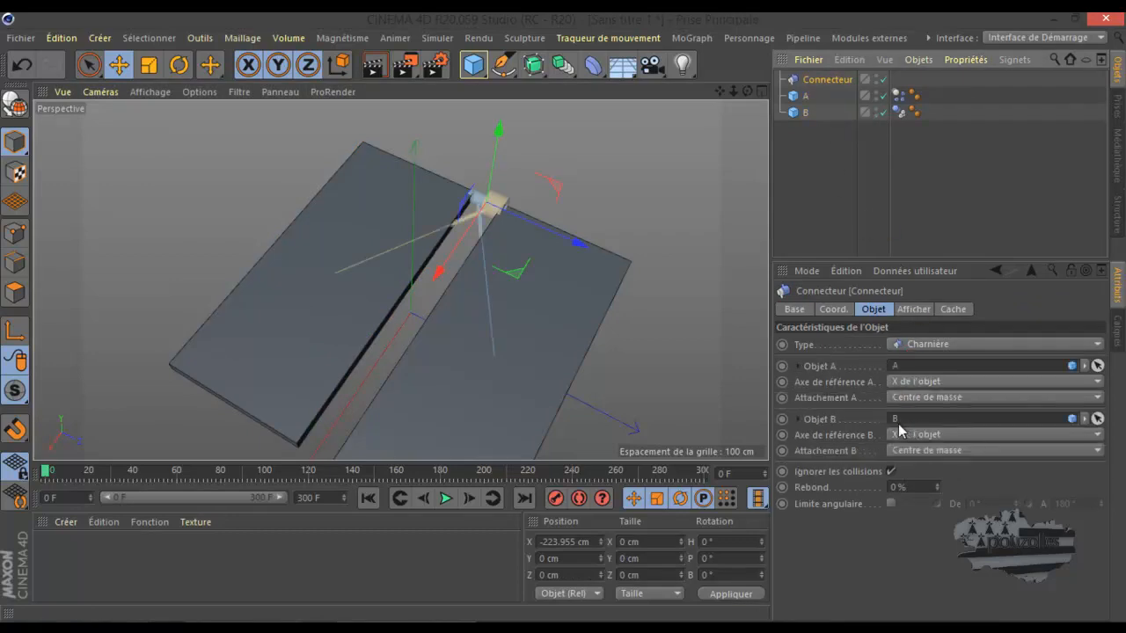
# Run the simulation to test the hinge placed at the slabs' end, and return to frame 0
pyautogui.click(446, 499)
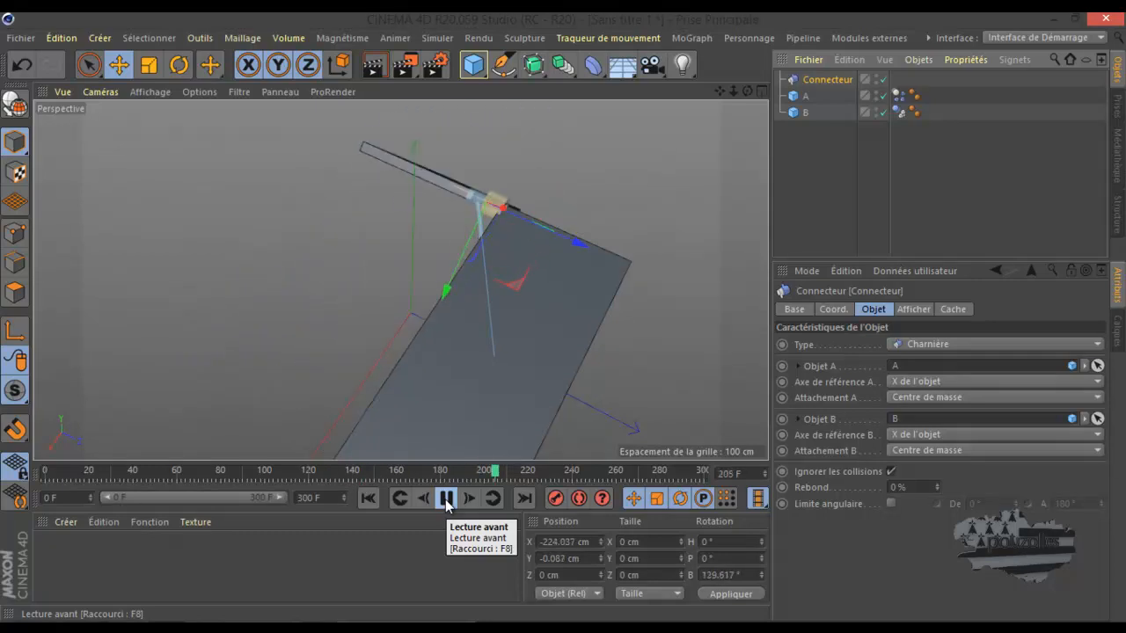
pyautogui.click(369, 499)
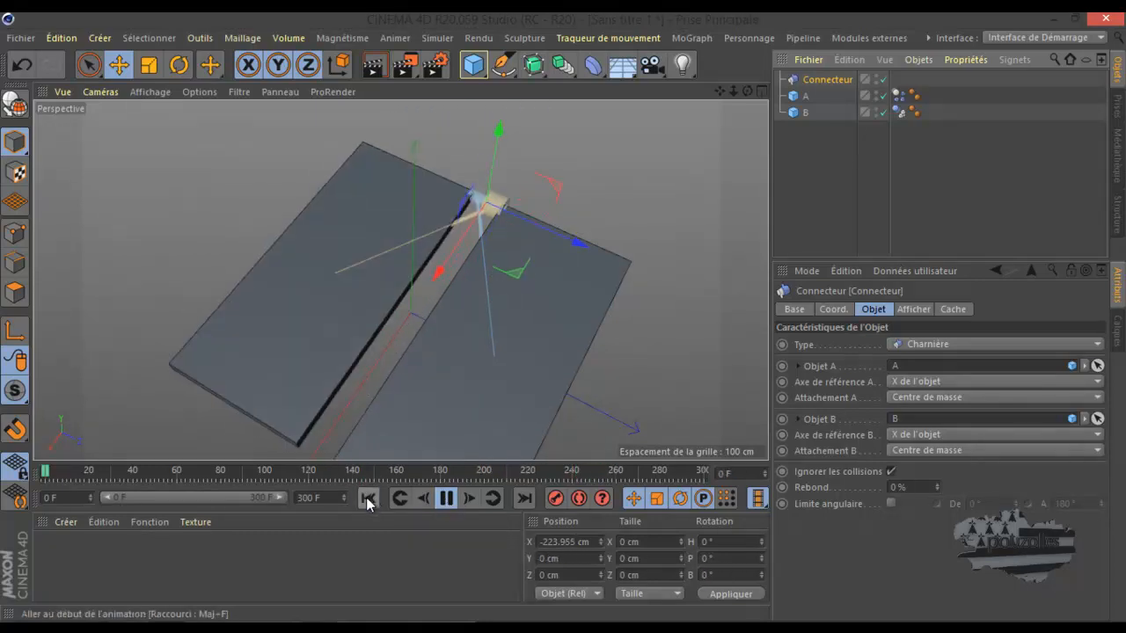
pyautogui.click(447, 500)
pyautogui.click(369, 499)
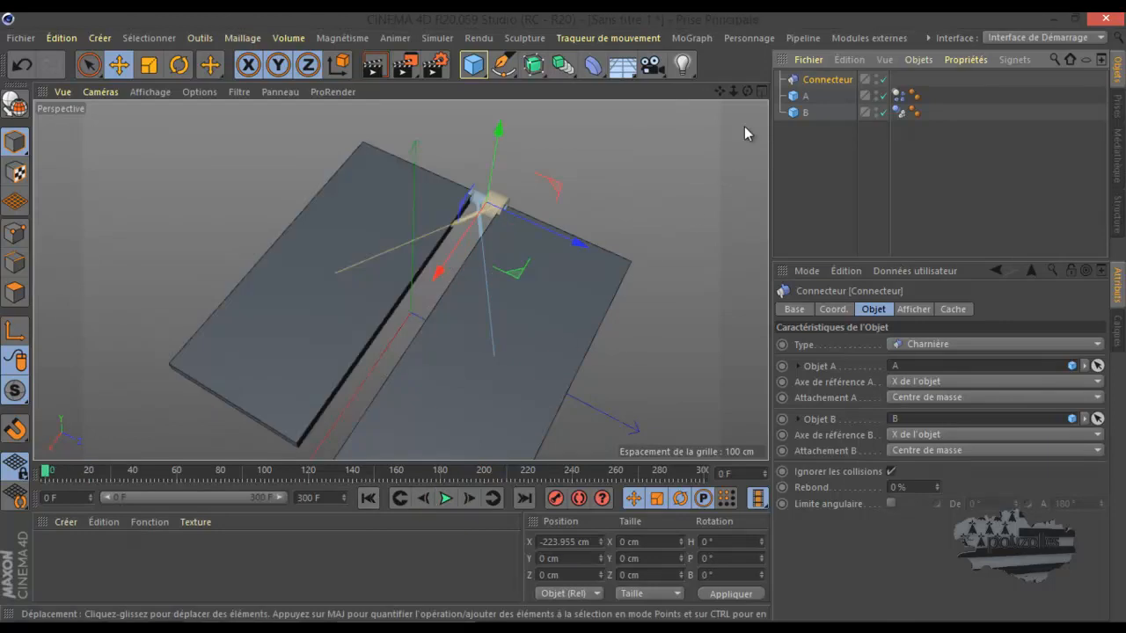
# Review the collision Forme options in slab A's body dynamics tag, leaving Automatique selected
pyautogui.moveTo(748, 92); pyautogui.dragTo(564, 317)
pyautogui.scroll(-2, 704, 151)
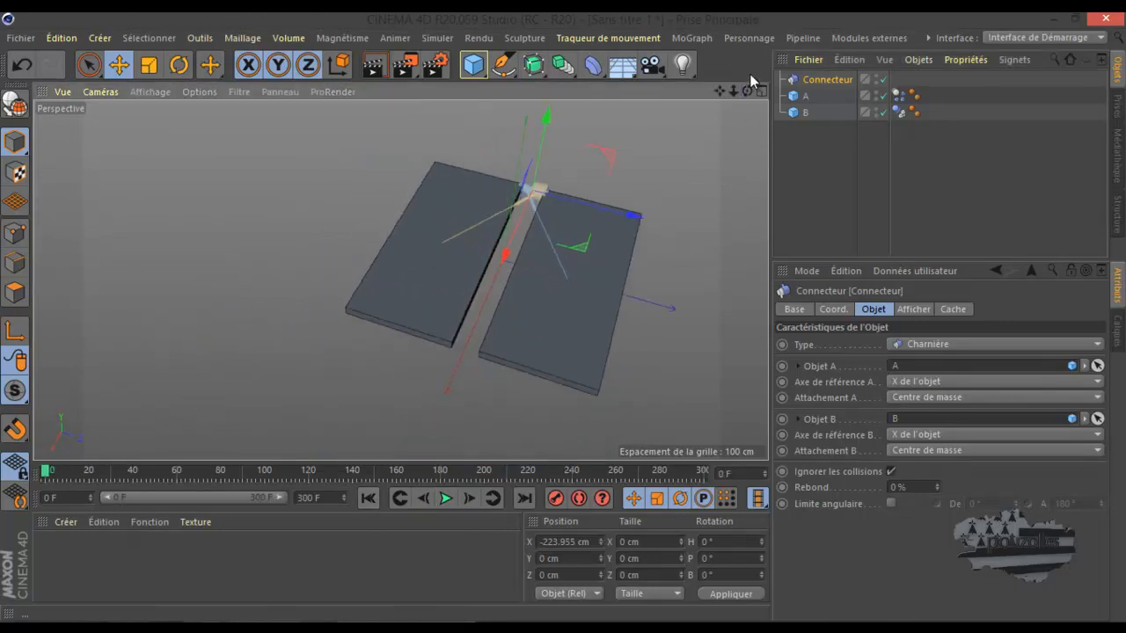
pyautogui.moveTo(719, 92); pyautogui.dragTo(627, 103)
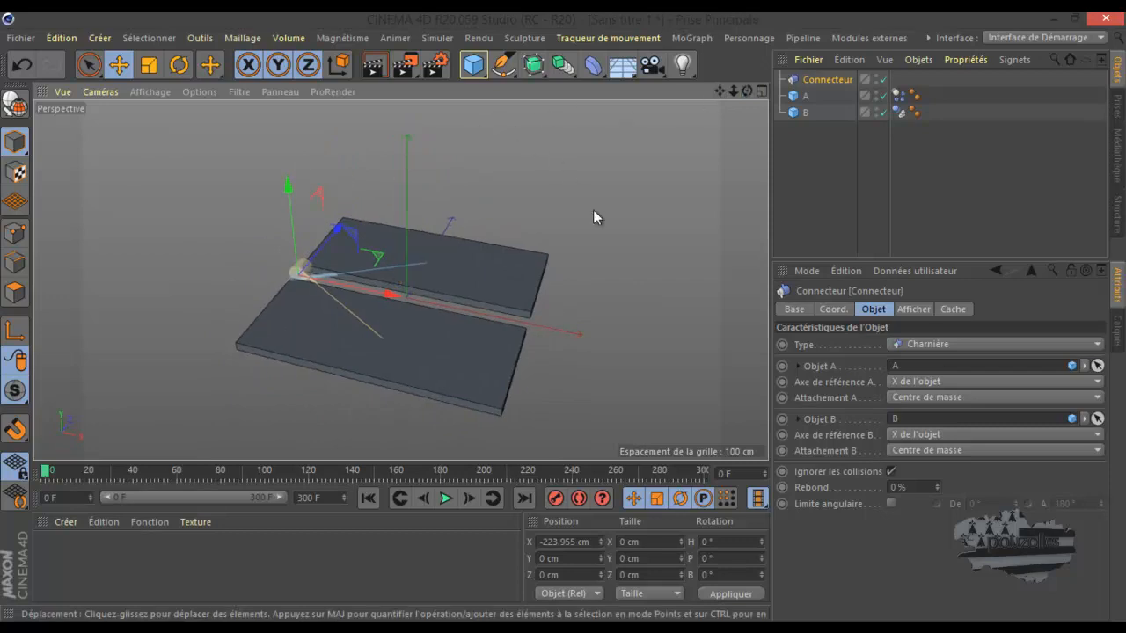
pyautogui.click(898, 96)
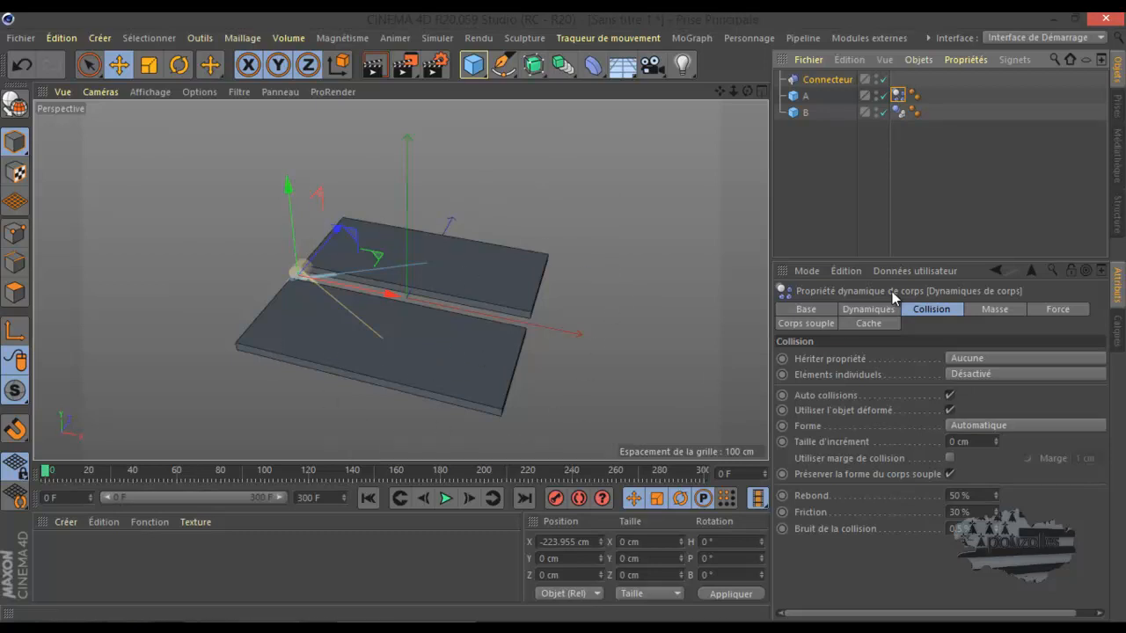
pyautogui.click(985, 424)
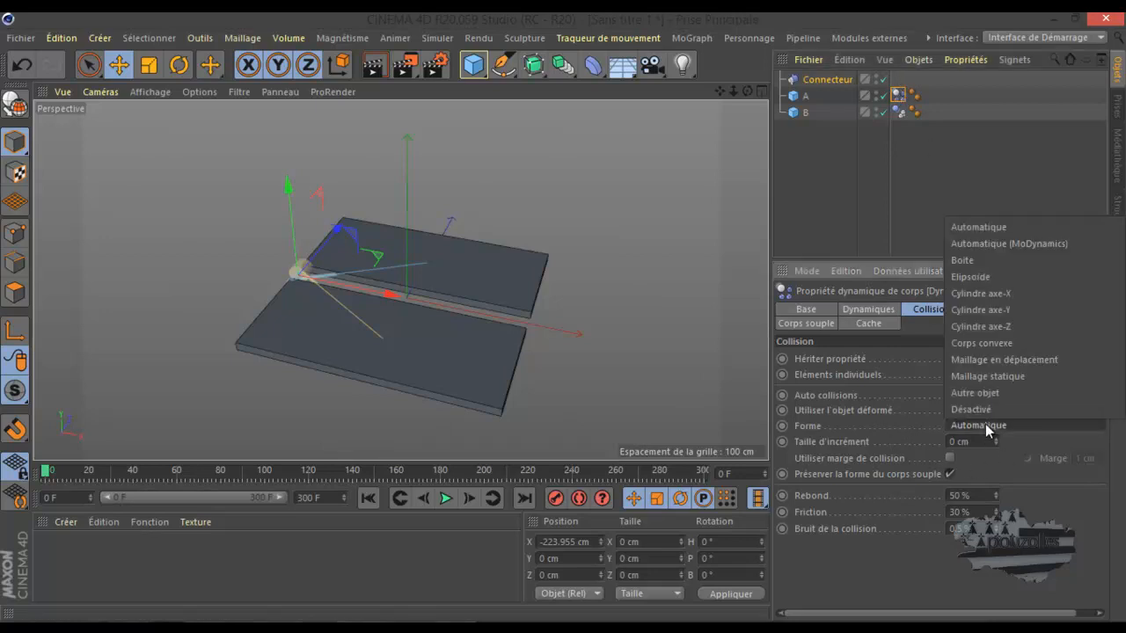
pyautogui.click(985, 425)
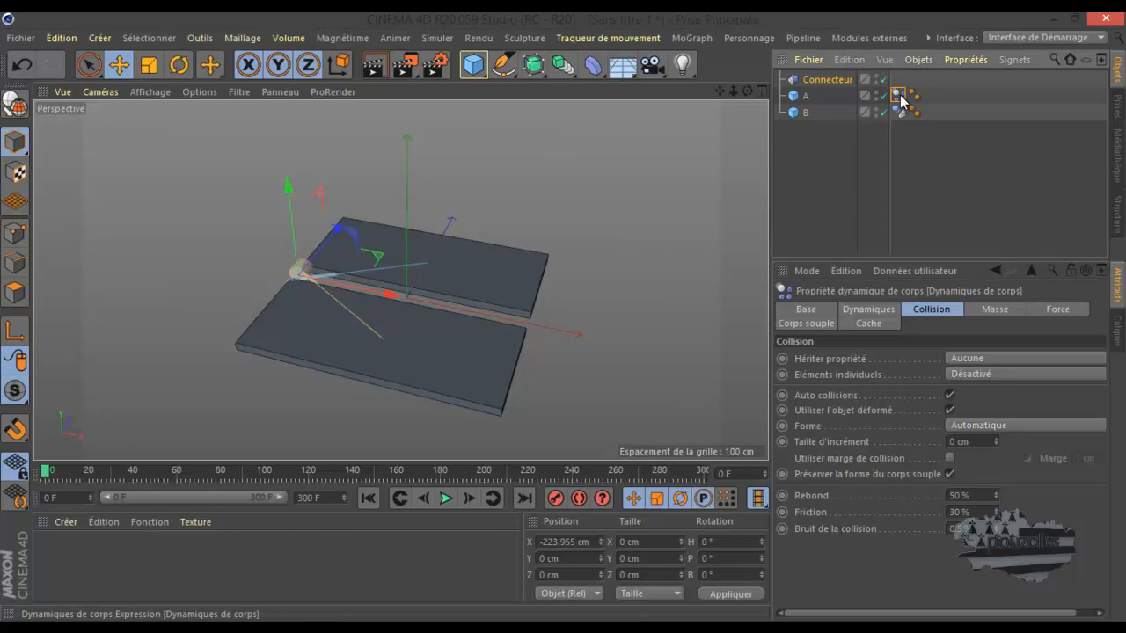
# Set Déclencher to Sur collision in slab A's body dynamics tag, run the simulation, and return to frame 0
pyautogui.click(1066, 310)
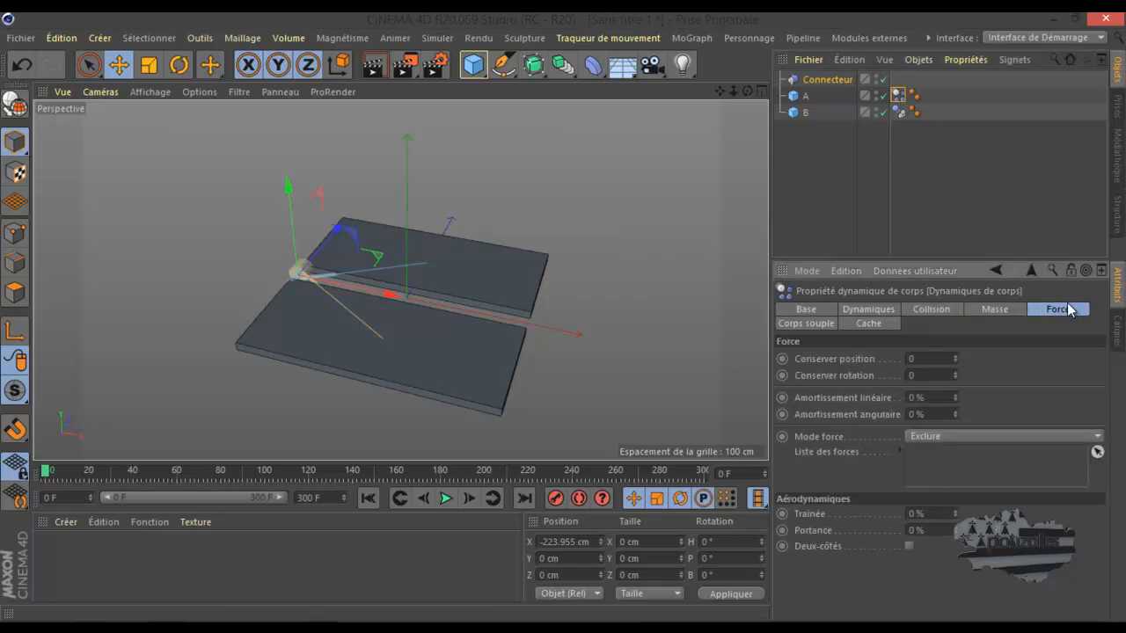
pyautogui.click(1000, 309)
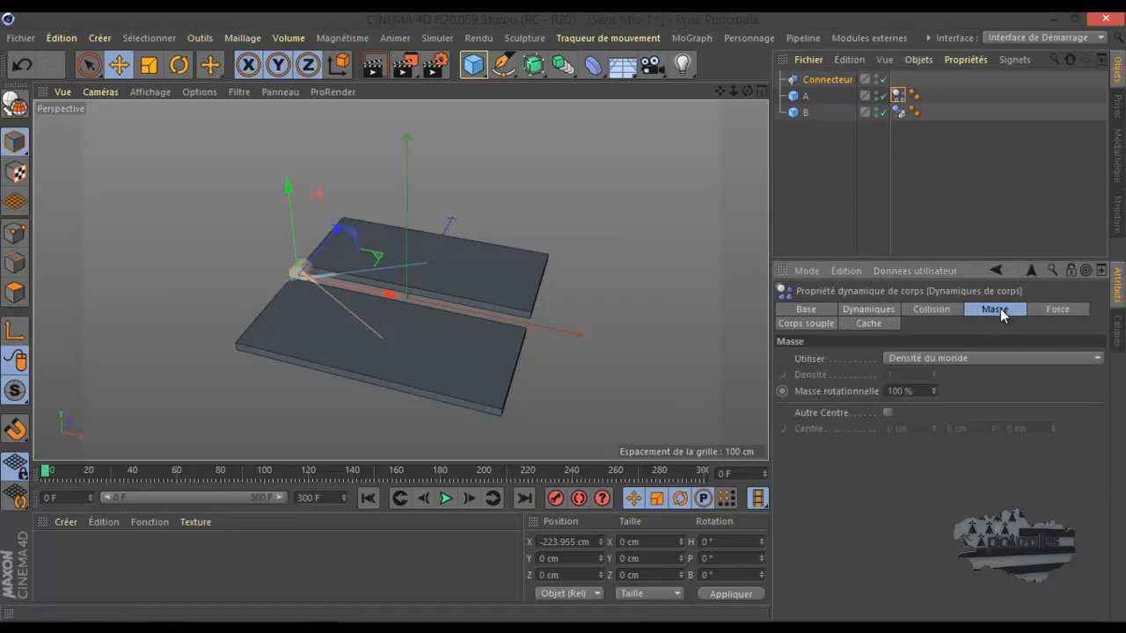
pyautogui.click(876, 314)
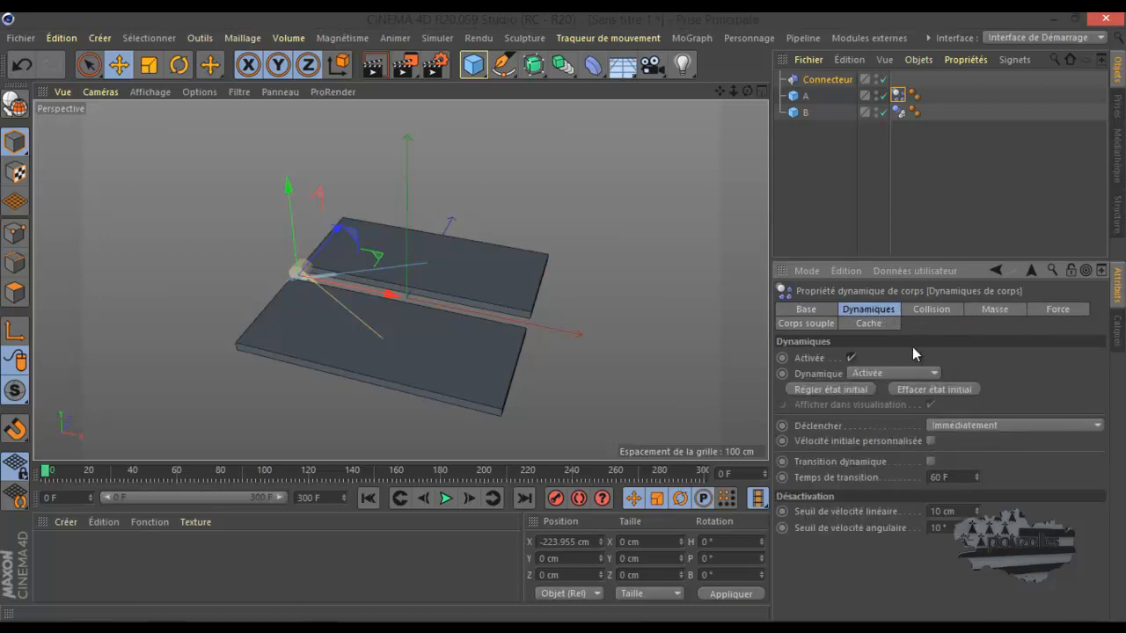
pyautogui.click(988, 425)
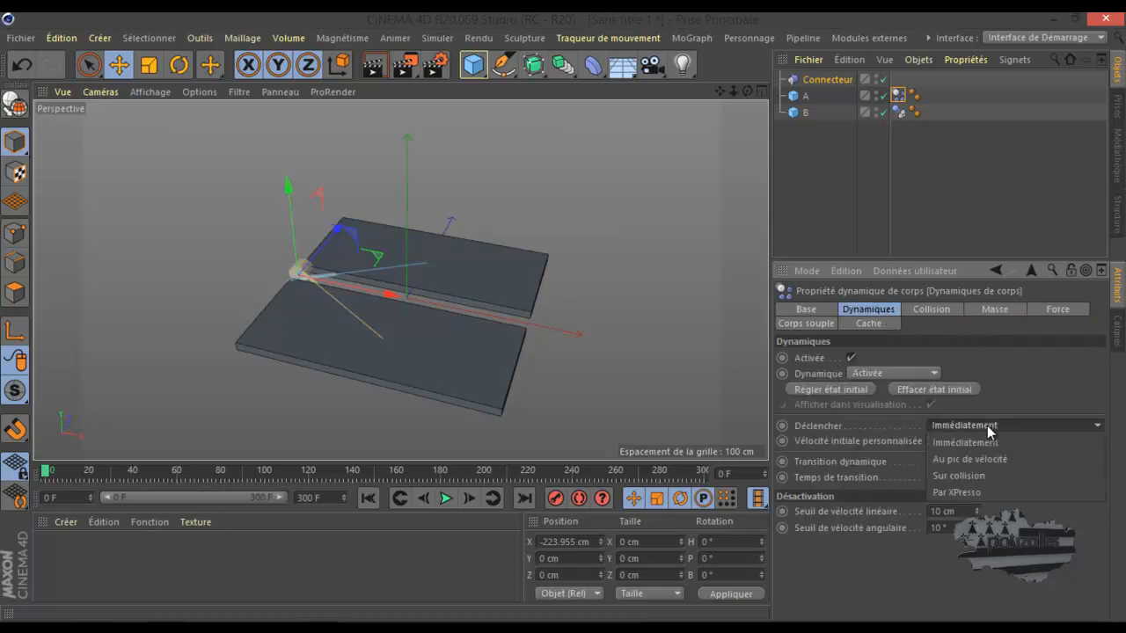
pyautogui.click(968, 475)
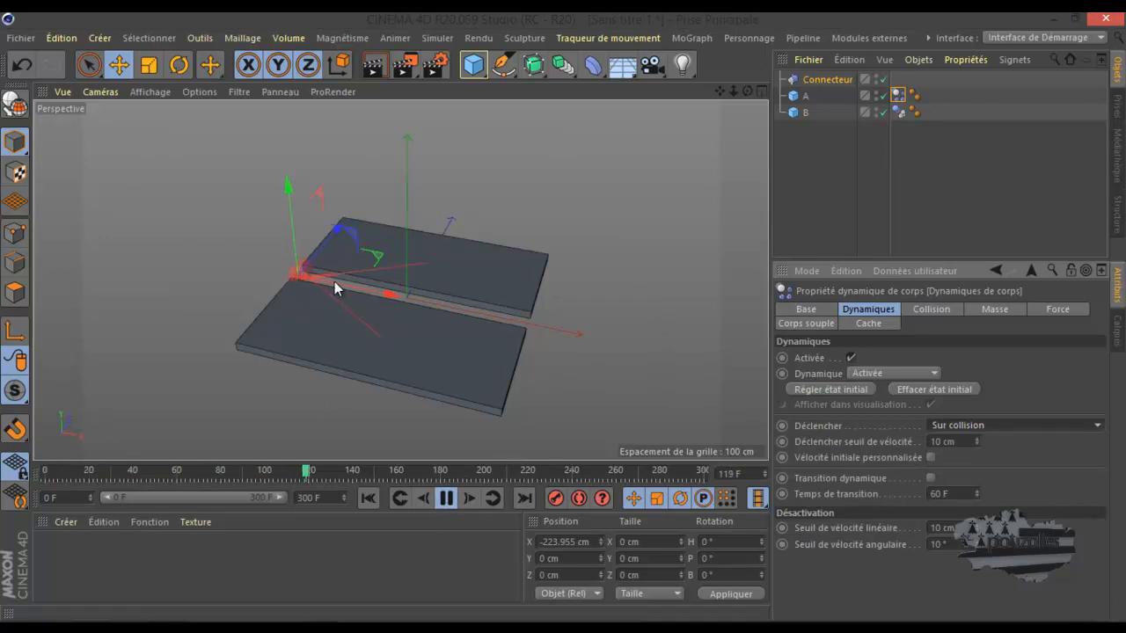
pyautogui.click(443, 499)
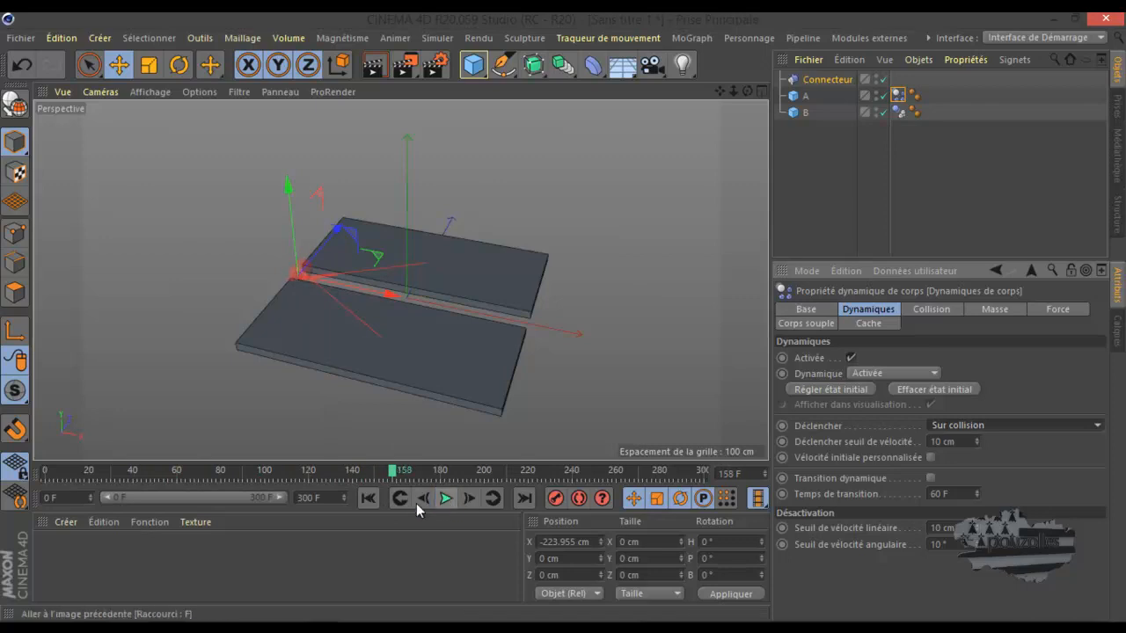
pyautogui.click(369, 499)
# Add a sphere with a radius of about 56 cm and raise it above the slabs to Y about 302 cm
pyautogui.click(480, 74)
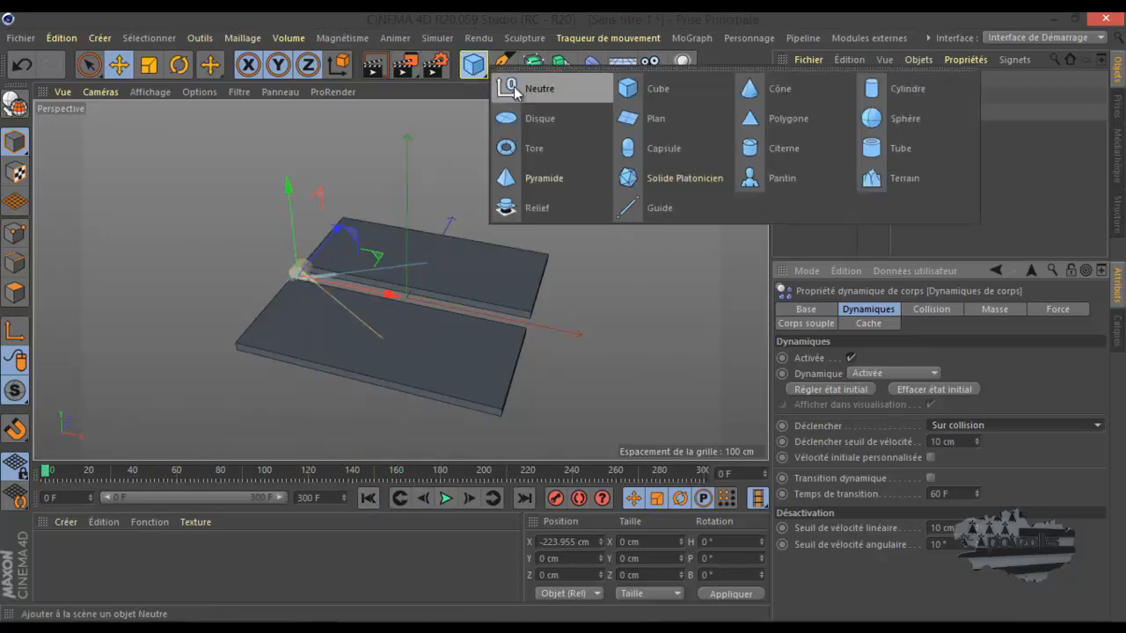
pyautogui.click(889, 118)
pyautogui.moveTo(442, 245); pyautogui.dragTo(580, 382)
pyautogui.moveTo(482, 284); pyautogui.dragTo(493, 107)
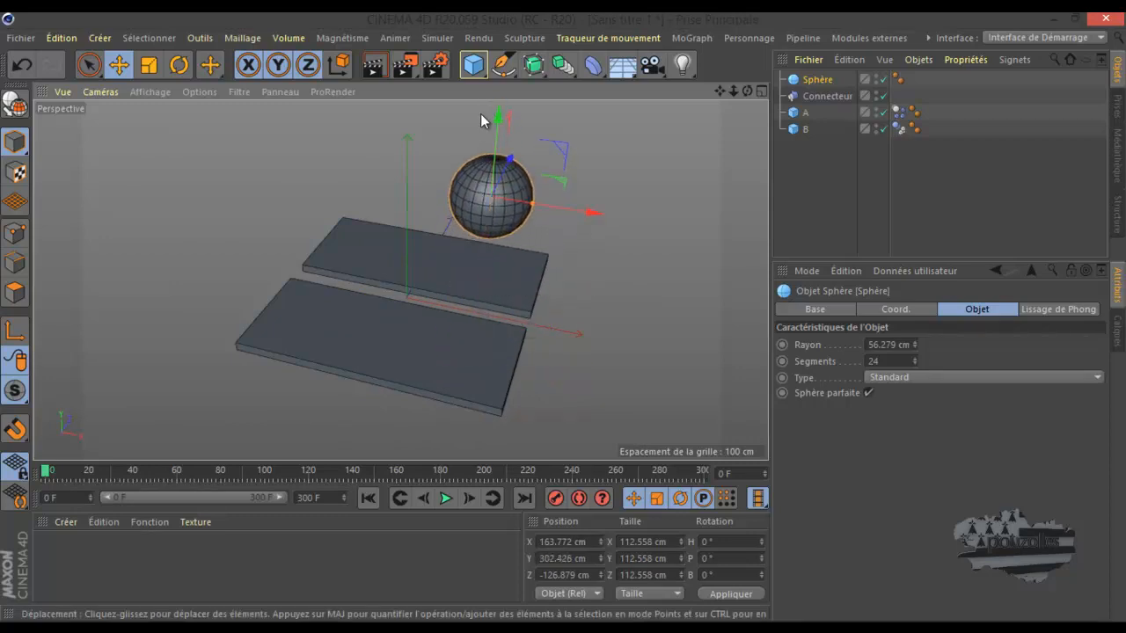
# Give the sphere a Corps rigide simulation tag, run the simulation, and return to frame 0
pyautogui.rightClick(819, 80)
pyautogui.moveTo(881, 148)
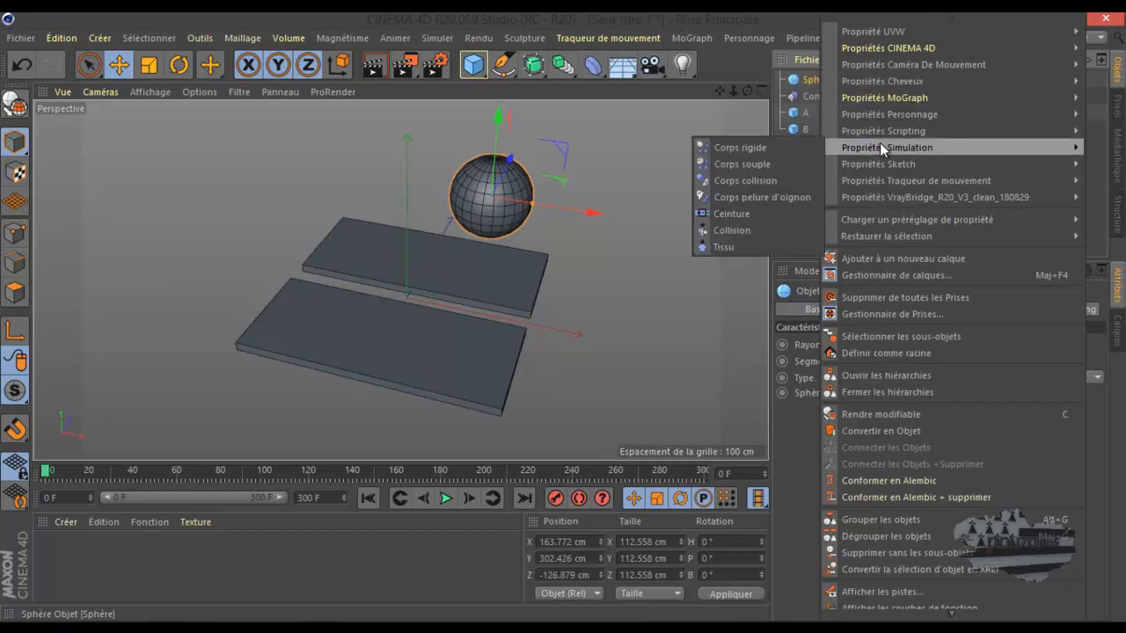
pyautogui.click(783, 148)
pyautogui.click(446, 498)
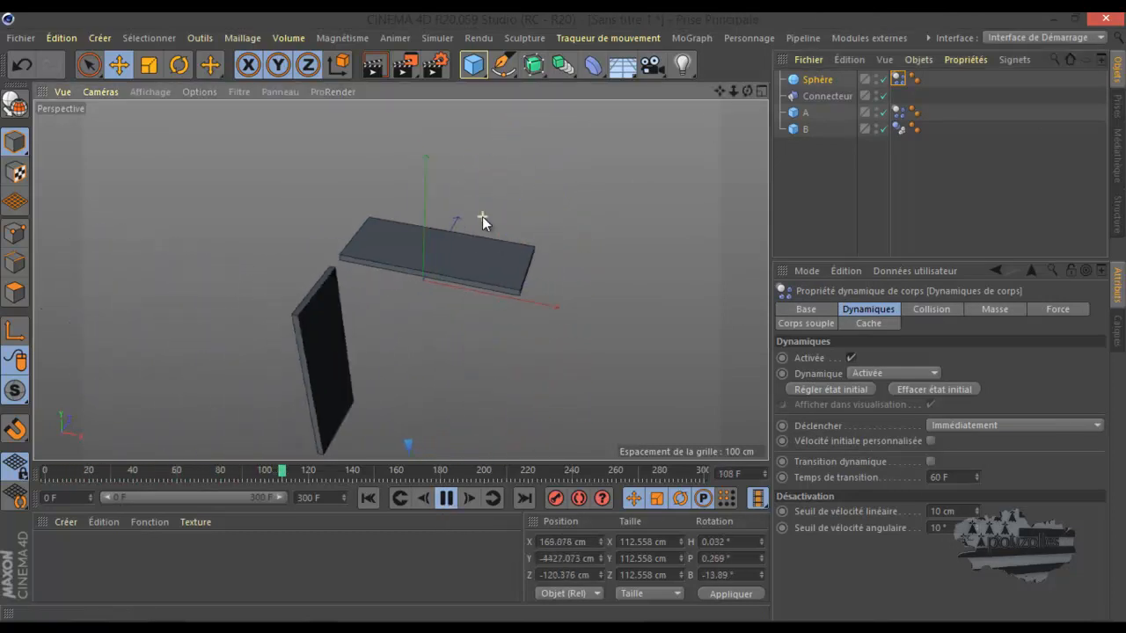
pyautogui.click(446, 498)
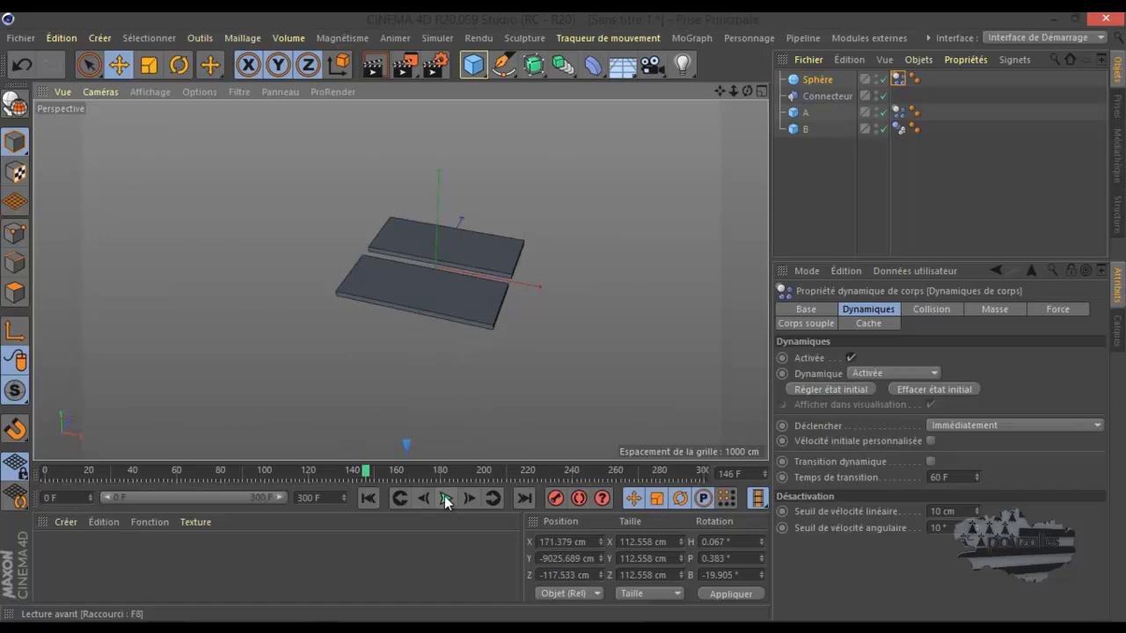
pyautogui.click(369, 498)
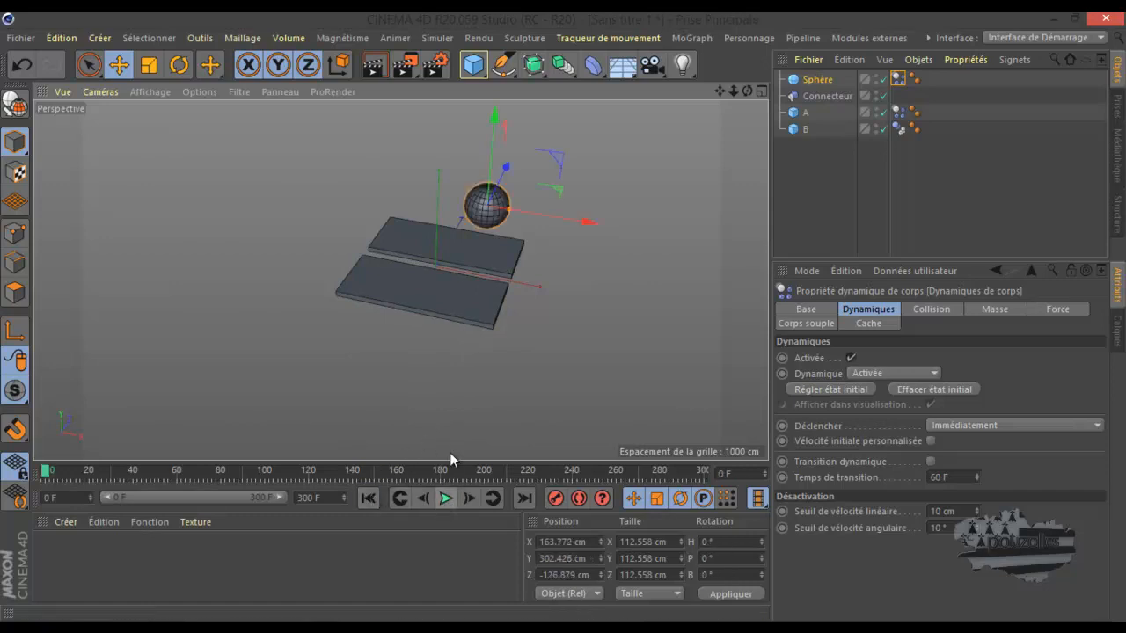
# Set Déclencher to Sur collision in the sphere's dynamics tag and place the sphere above the slabs at X about 176 cm
pyautogui.moveTo(573, 221); pyautogui.dragTo(672, 213)
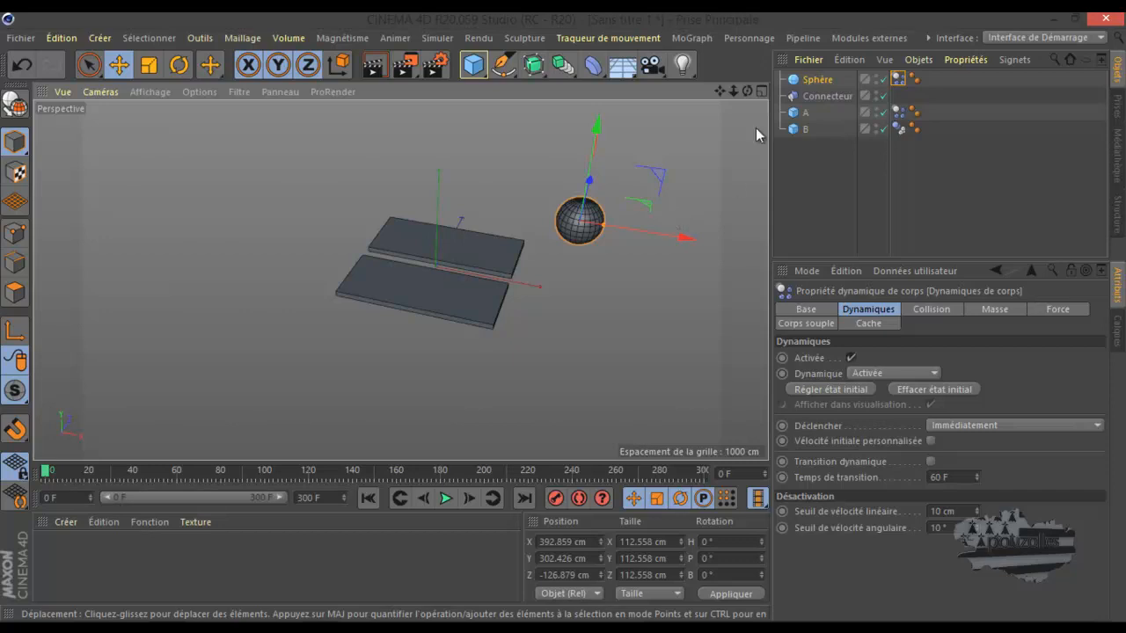
pyautogui.click(819, 81)
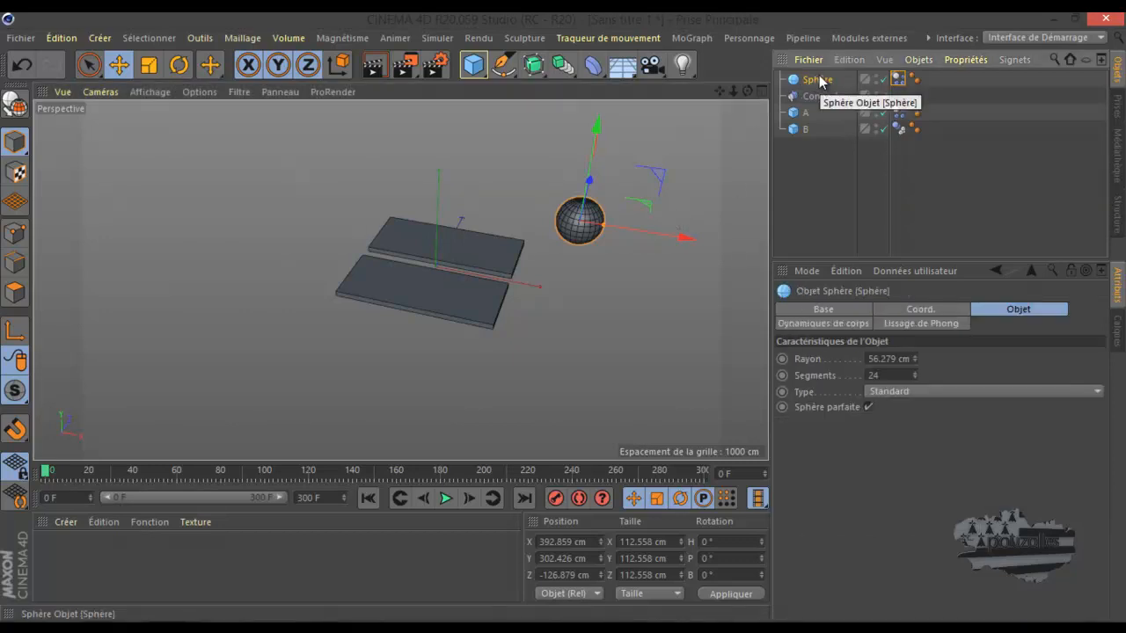
pyautogui.click(897, 80)
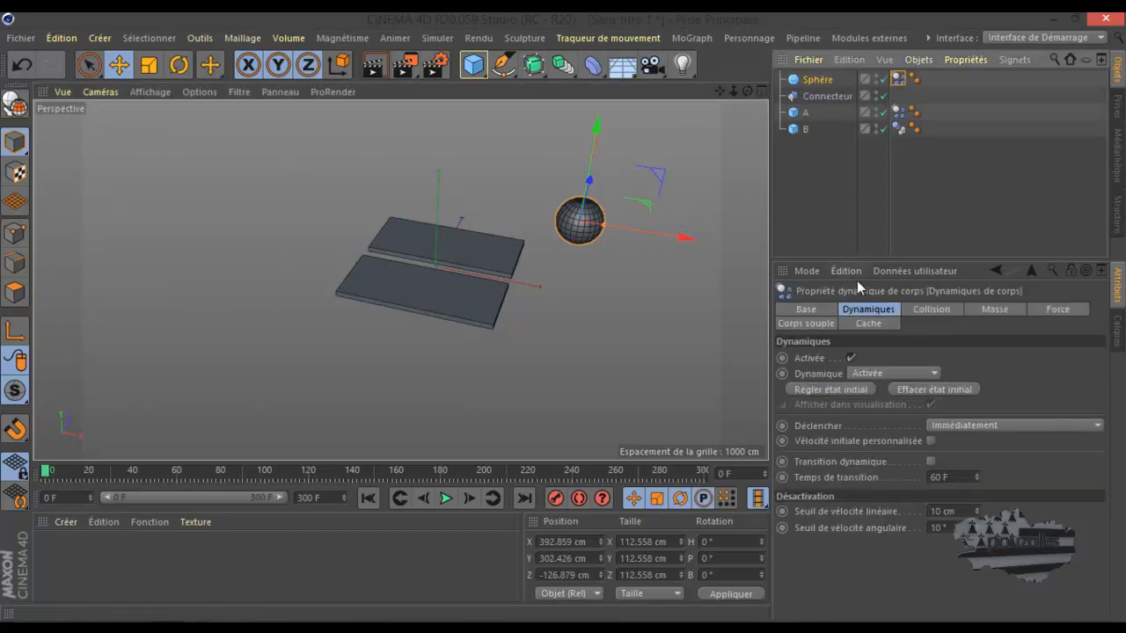
pyautogui.click(974, 426)
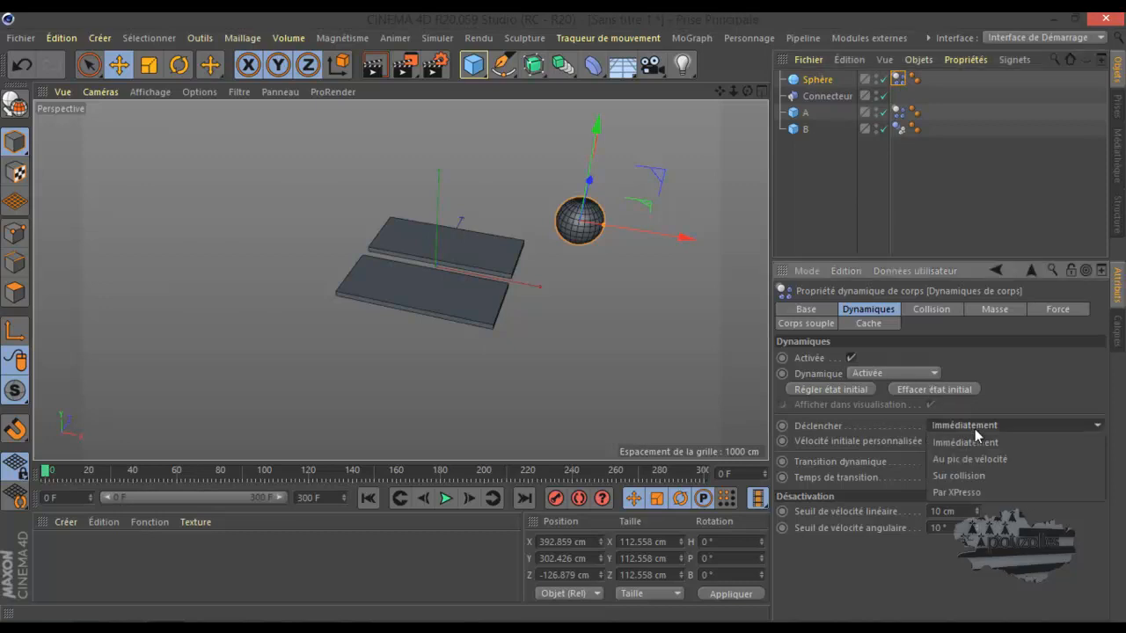
pyautogui.click(968, 475)
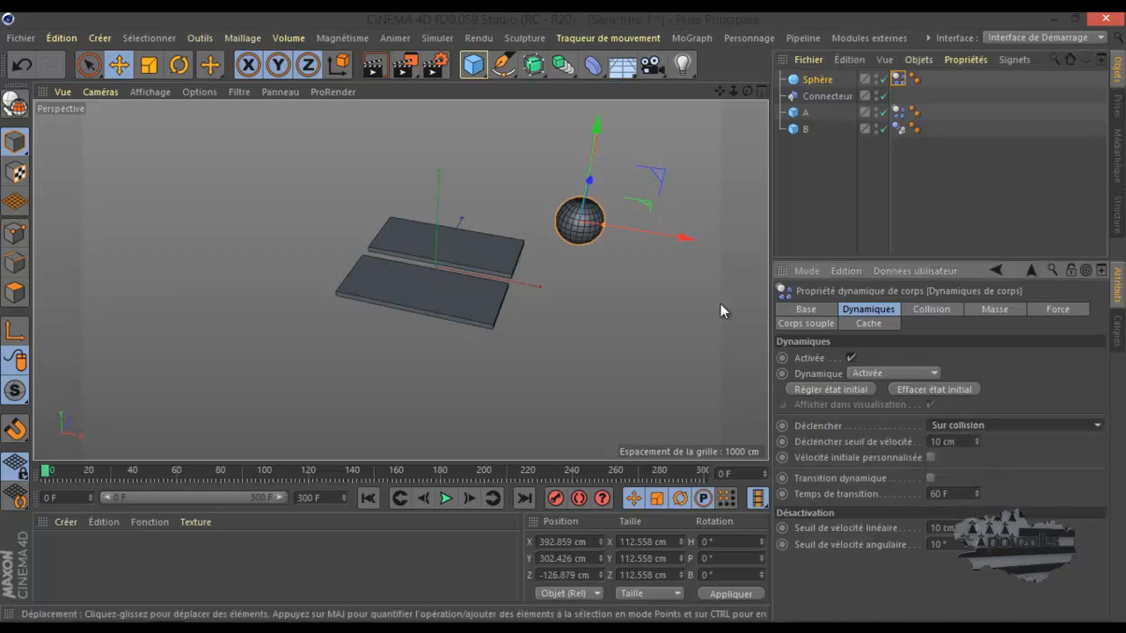
pyautogui.moveTo(703, 244); pyautogui.dragTo(608, 235)
# Run the simulation twice, lowering the sphere onto the slabs during playback to trigger the hinge, and return to frame 0 each time
pyautogui.click(446, 499)
pyautogui.moveTo(498, 118); pyautogui.dragTo(490, 219)
pyautogui.click(446, 499)
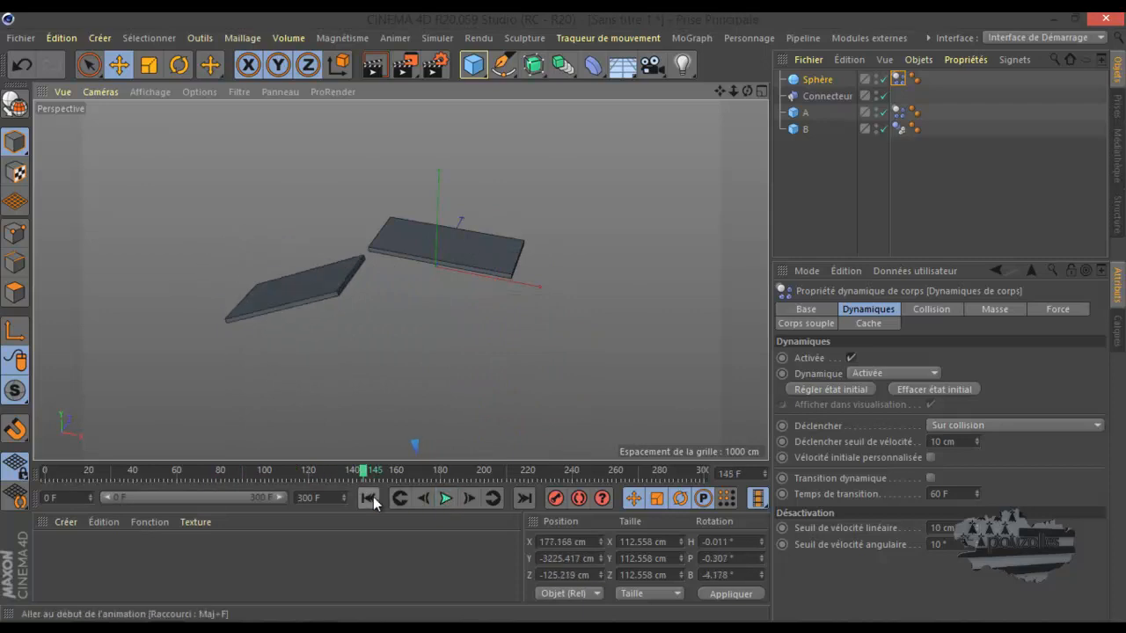
pyautogui.click(369, 498)
pyautogui.click(446, 499)
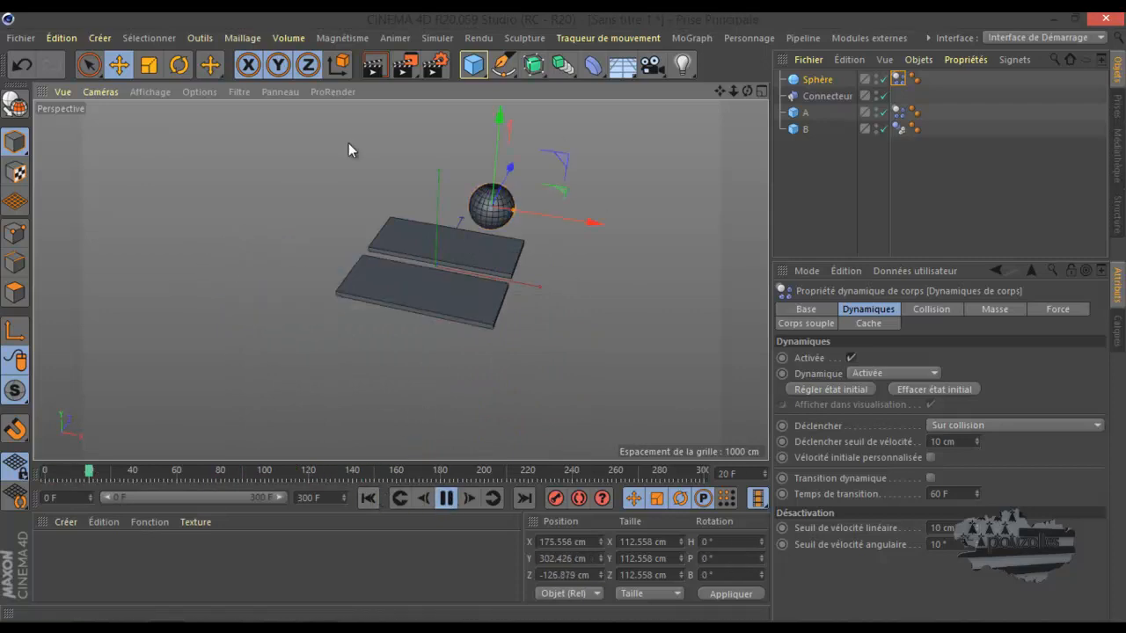
pyautogui.moveTo(501, 118); pyautogui.dragTo(486, 205)
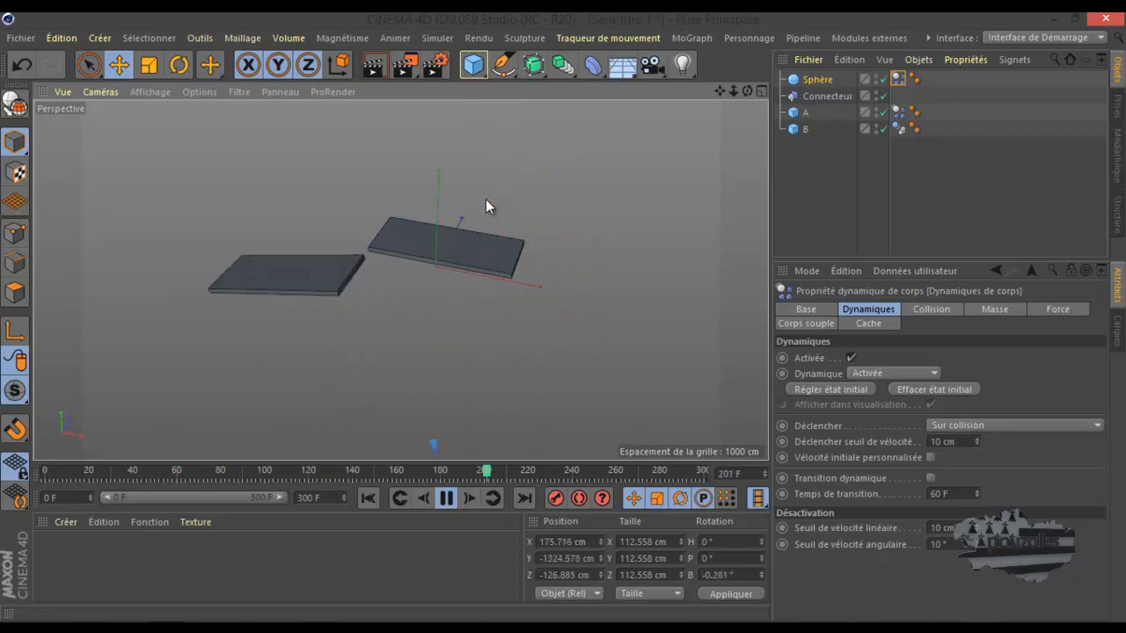
pyautogui.click(446, 498)
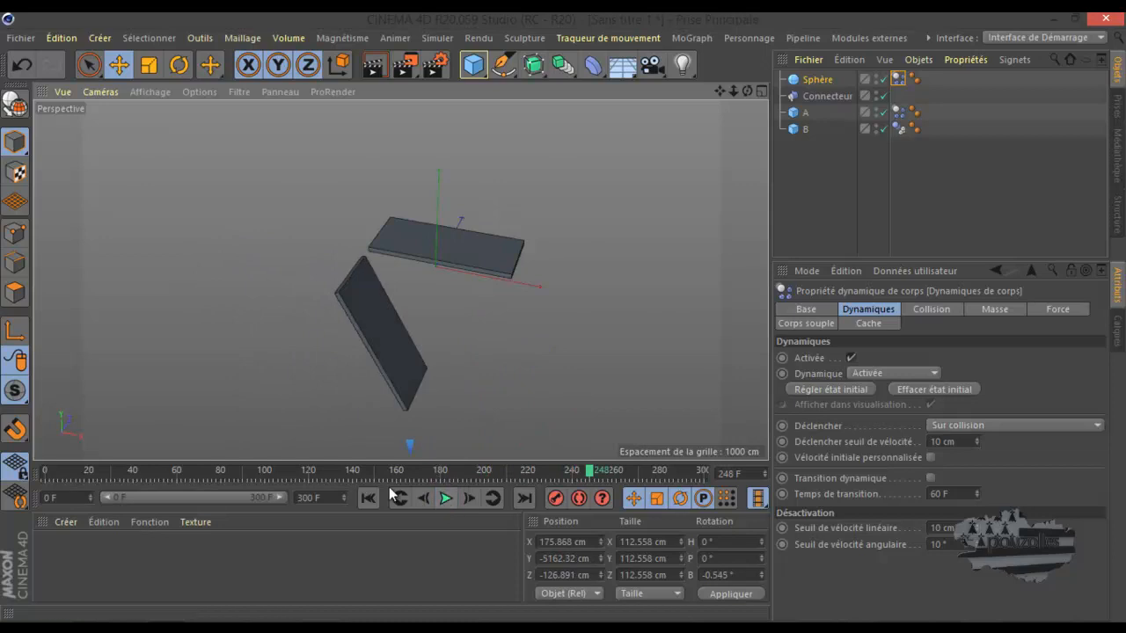
pyautogui.click(369, 498)
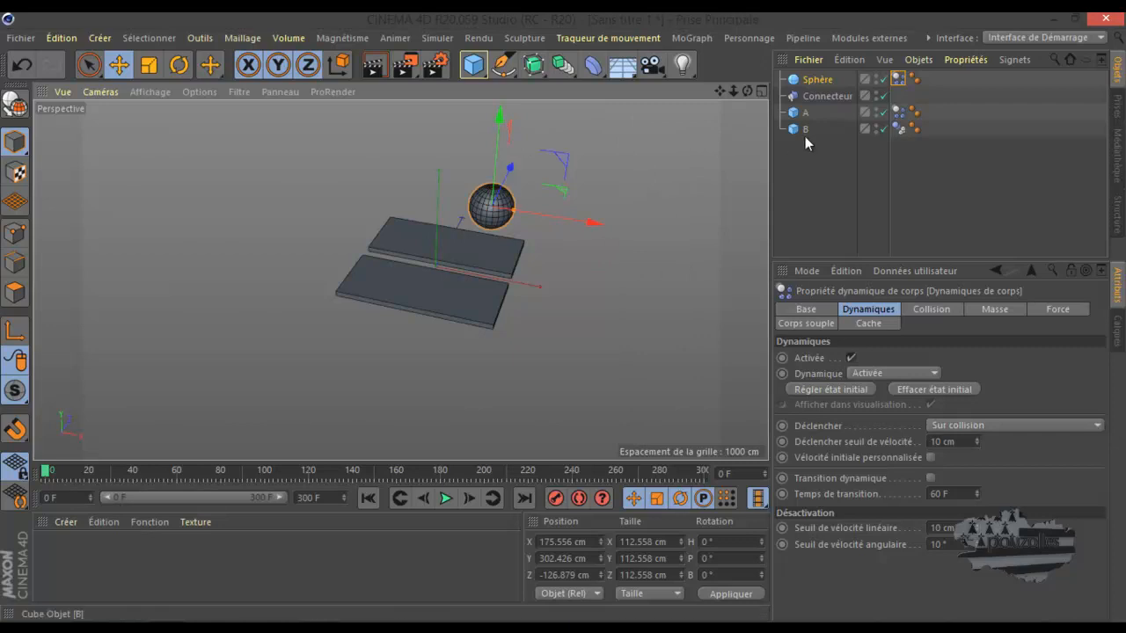
# Delete the sphere, the connector and slabs A and B to empty the scene
pyautogui.moveTo(943, 73); pyautogui.dragTo(796, 148)
pyautogui.press('Delete')
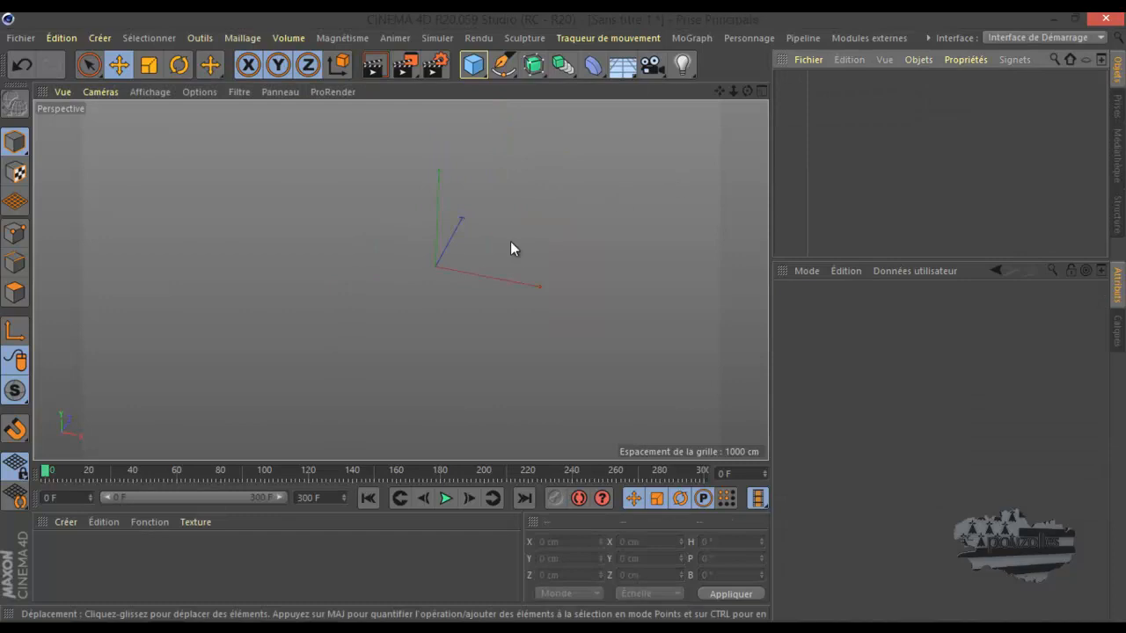
# Add a sphere with a radius of 100 cm and set its Z position to -400 cm
pyautogui.moveTo(719, 92); pyautogui.dragTo(563, 316)
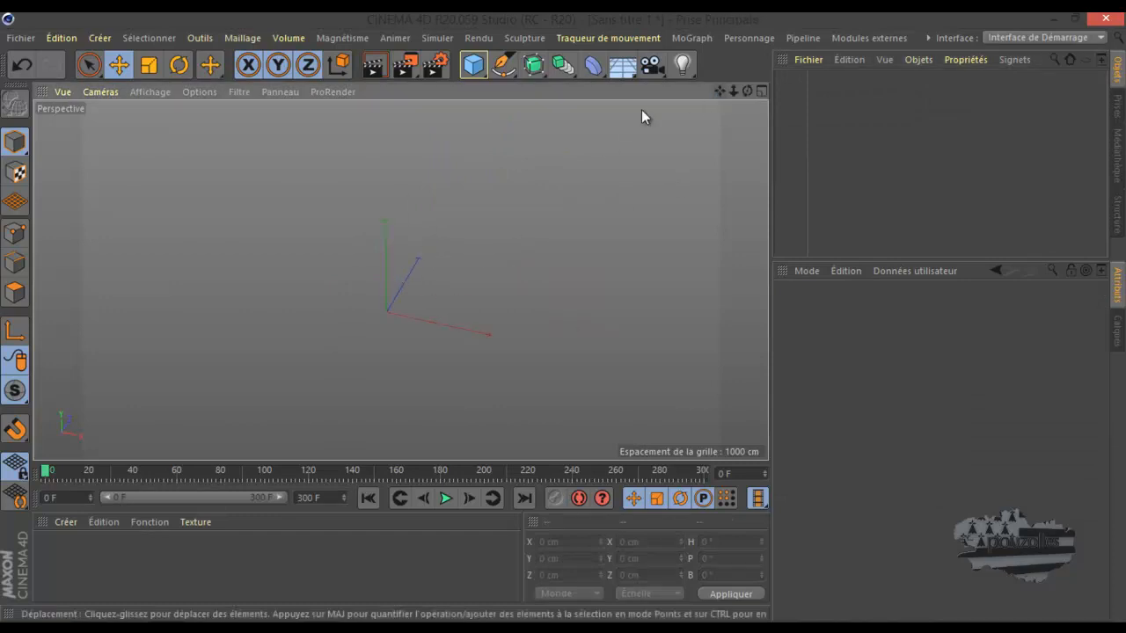
pyautogui.click(475, 74)
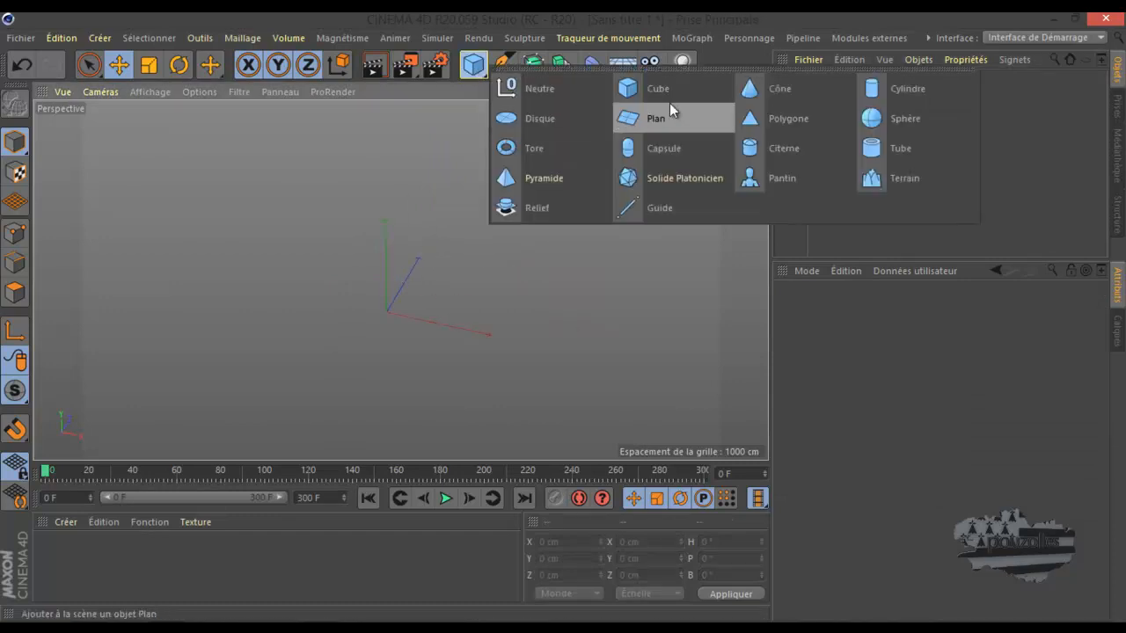
pyautogui.click(875, 115)
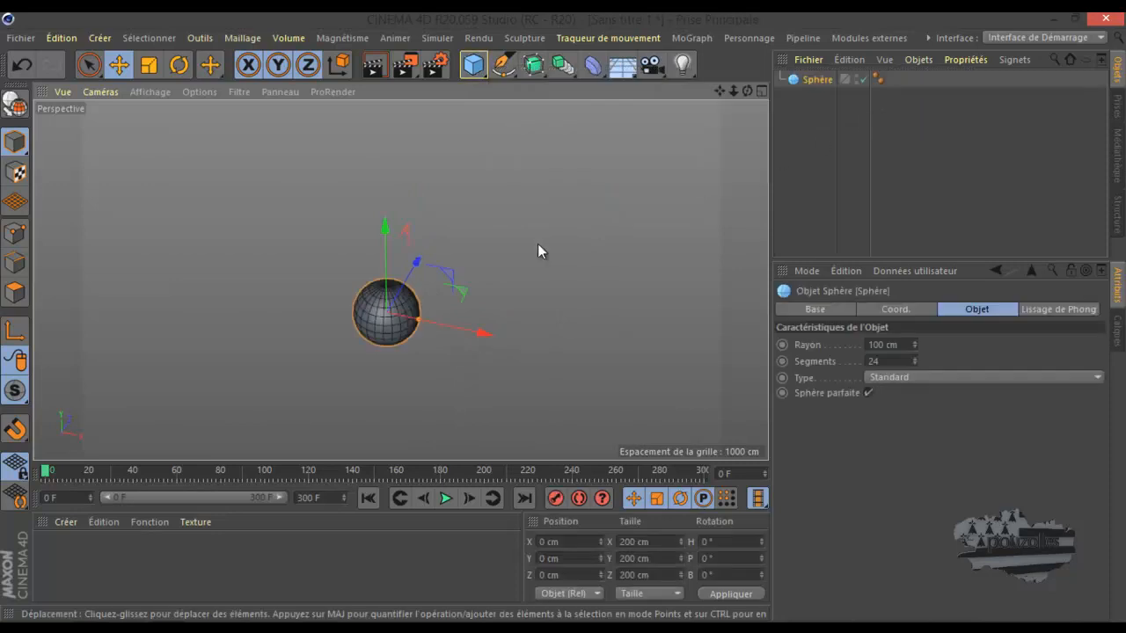
pyautogui.moveTo(421, 261); pyautogui.dragTo(451, 305)
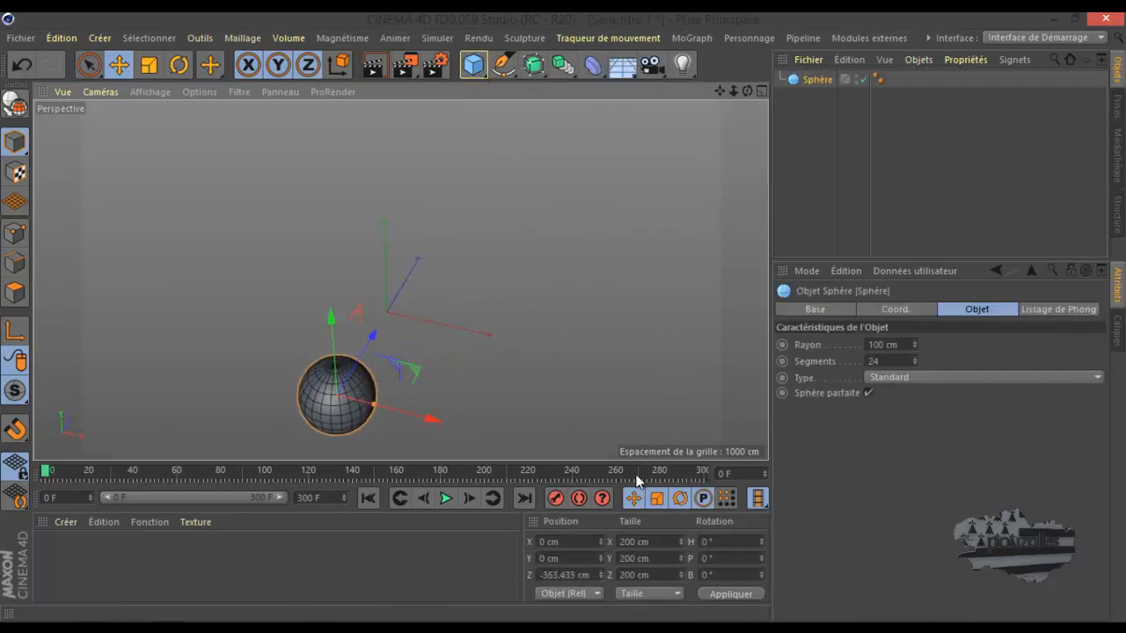
pyautogui.click(546, 574)
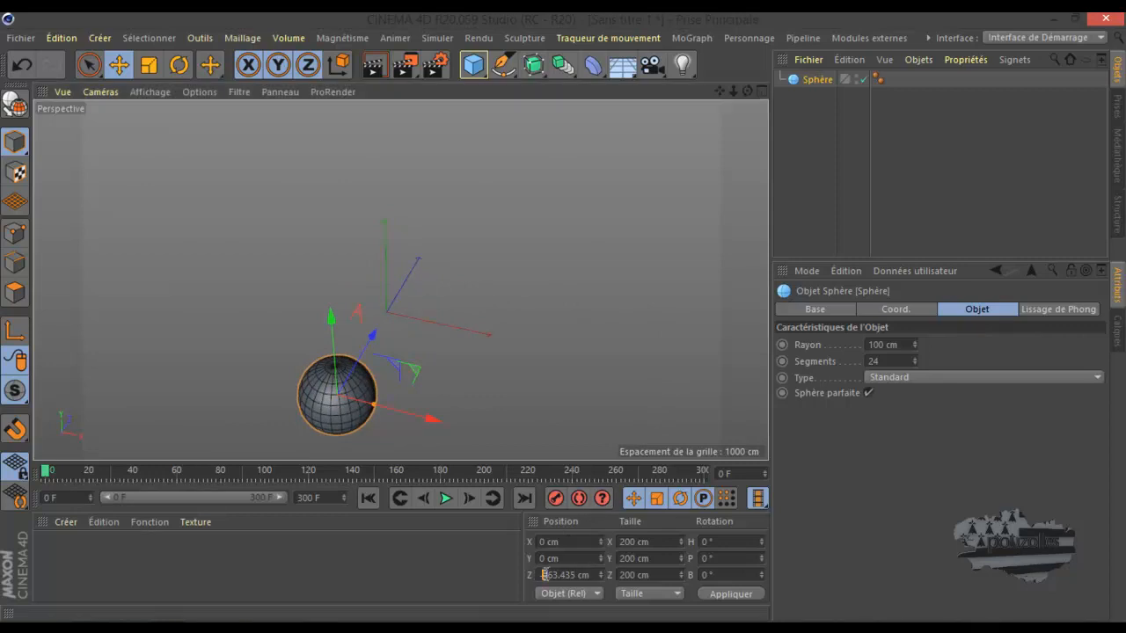
pyautogui.doubleClick(546, 575)
pyautogui.write('-400')
pyautogui.click(717, 594)
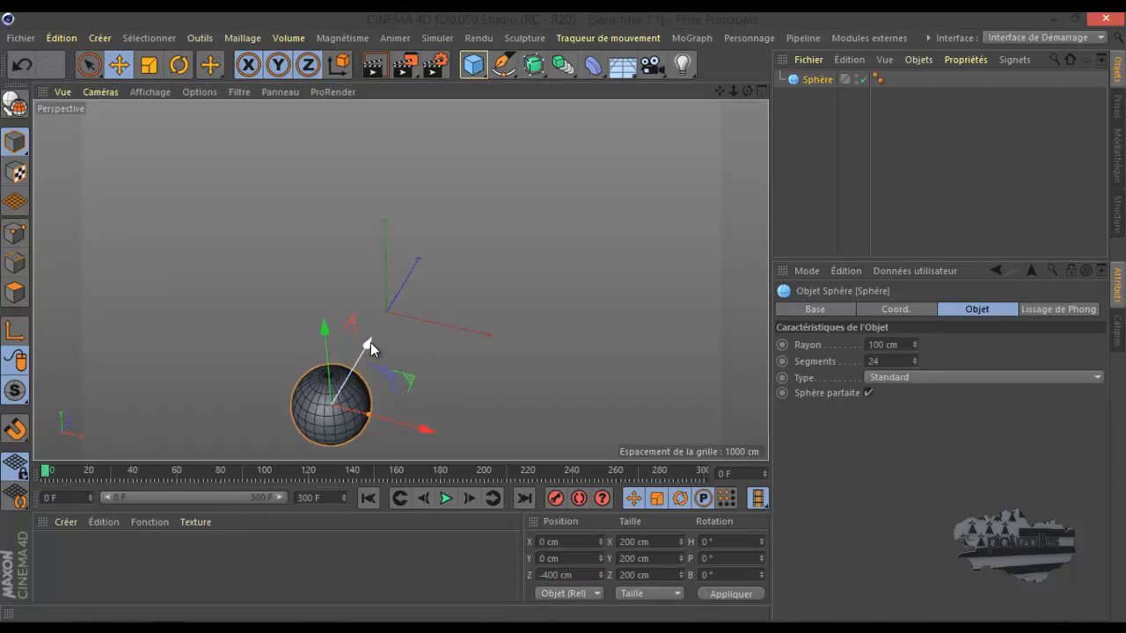
# Duplicate the sphere along the Z axis and set the copy's Z position to 300 cm
pyautogui.keyDown('ctrl'); pyautogui.moveTo(371, 342); pyautogui.dragTo(530, 143); pyautogui.keyUp('ctrl')
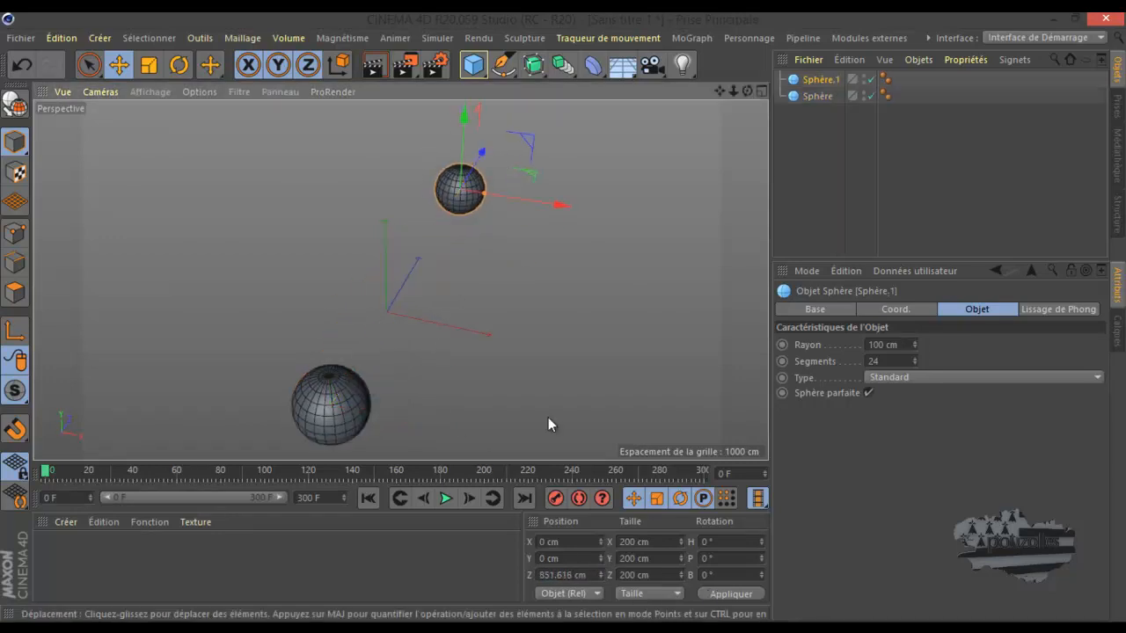
pyautogui.click(552, 574)
pyautogui.write('300')
pyautogui.click(455, 560)
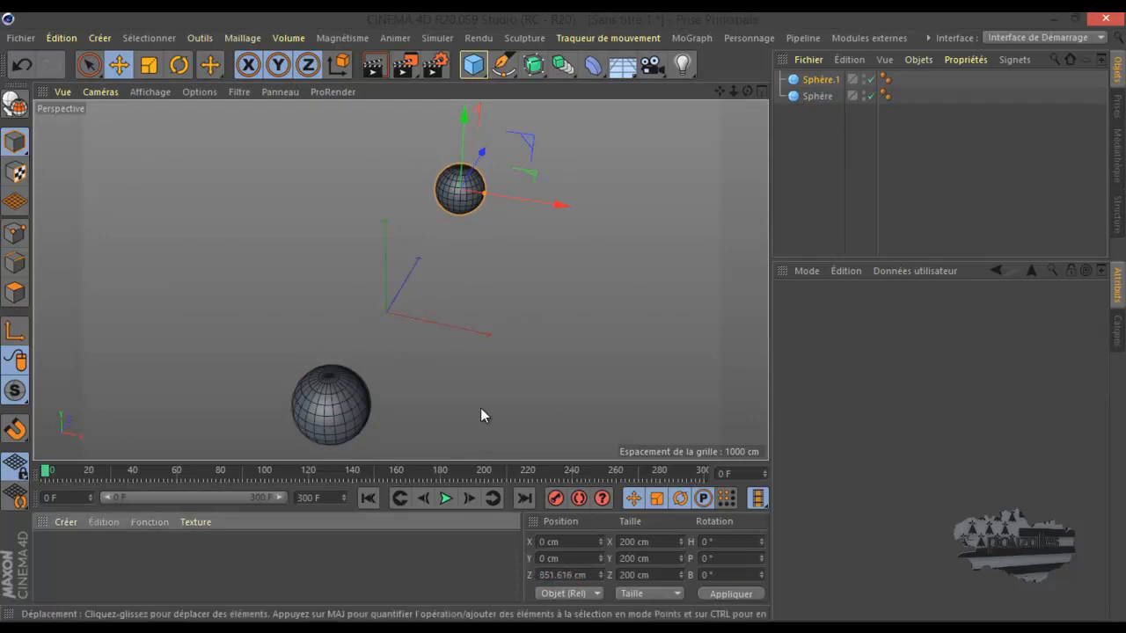
pyautogui.click(559, 575)
pyautogui.write('30')
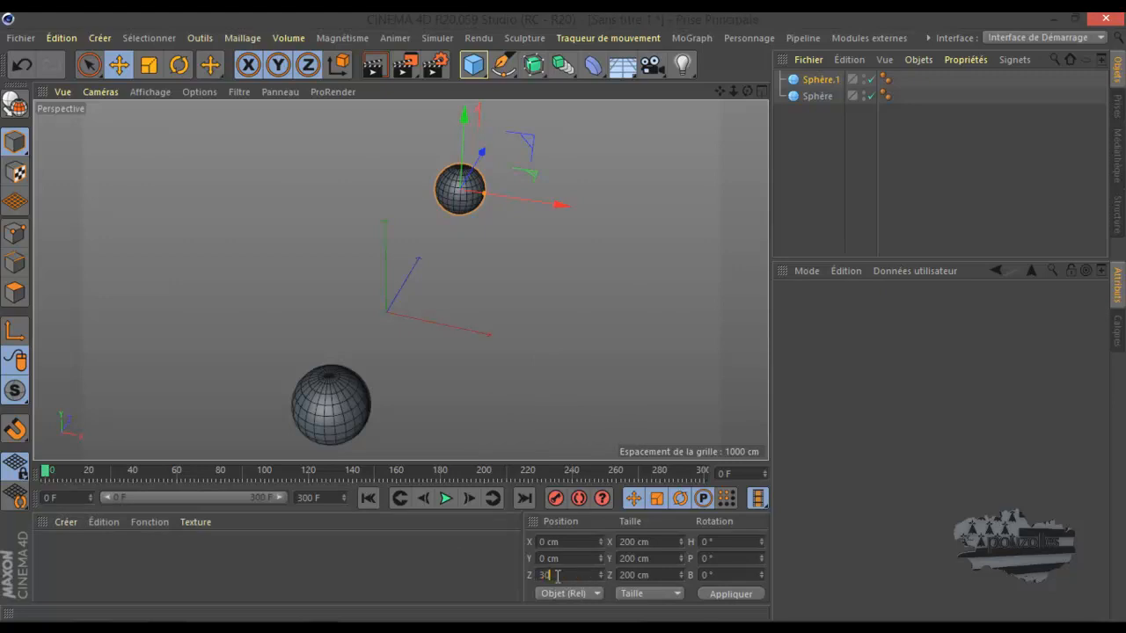
pyautogui.write('0')
pyautogui.click(734, 595)
# Move the sphere copy along Z to about 540 cm and try to set its Z position to 600 cm
pyautogui.moveTo(746, 91); pyautogui.dragTo(564, 316)
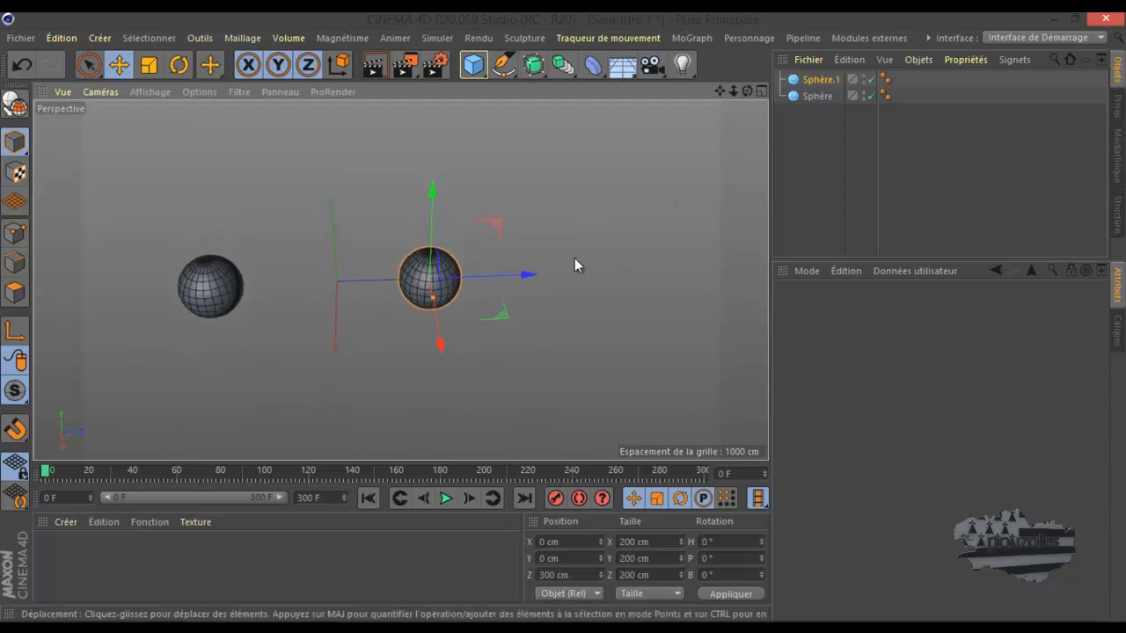
pyautogui.moveTo(530, 277); pyautogui.dragTo(602, 274)
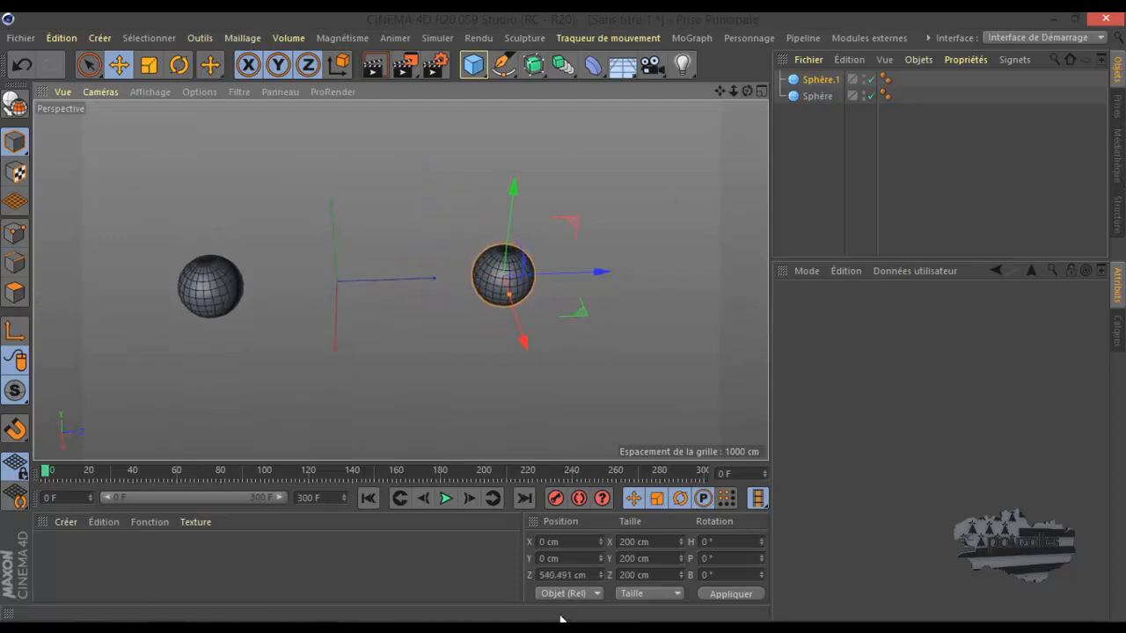
pyautogui.doubleClick(554, 574)
pyautogui.write('600')
pyautogui.press('Return')
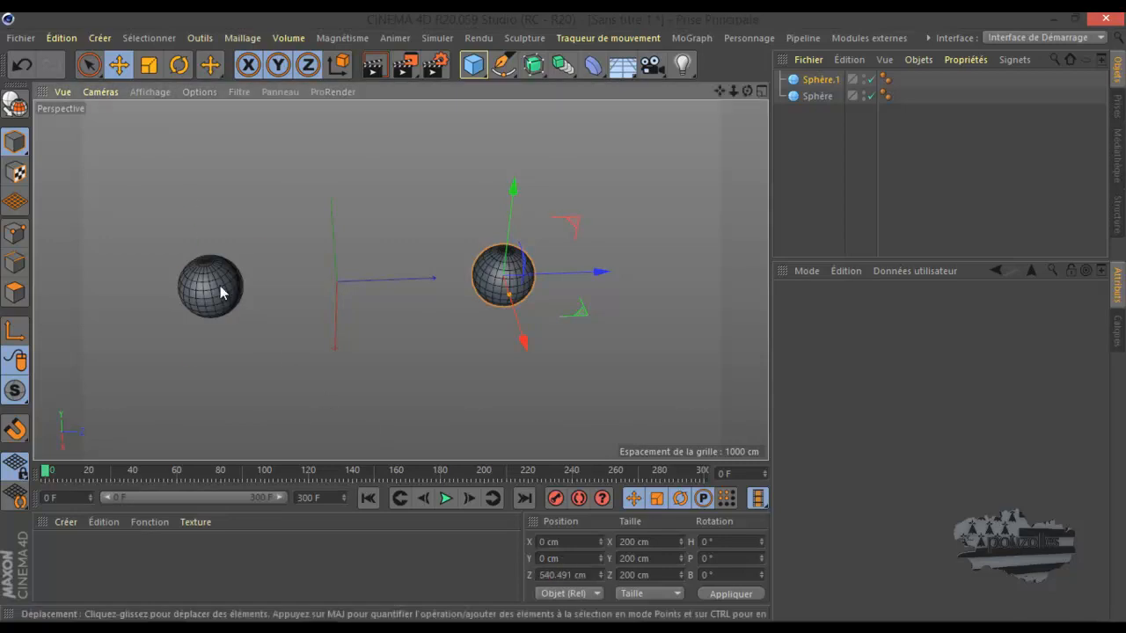
# Set the Z position of the sphere copy (Sphère.1) to 600 cm
pyautogui.click(235, 302)
pyautogui.click(509, 276)
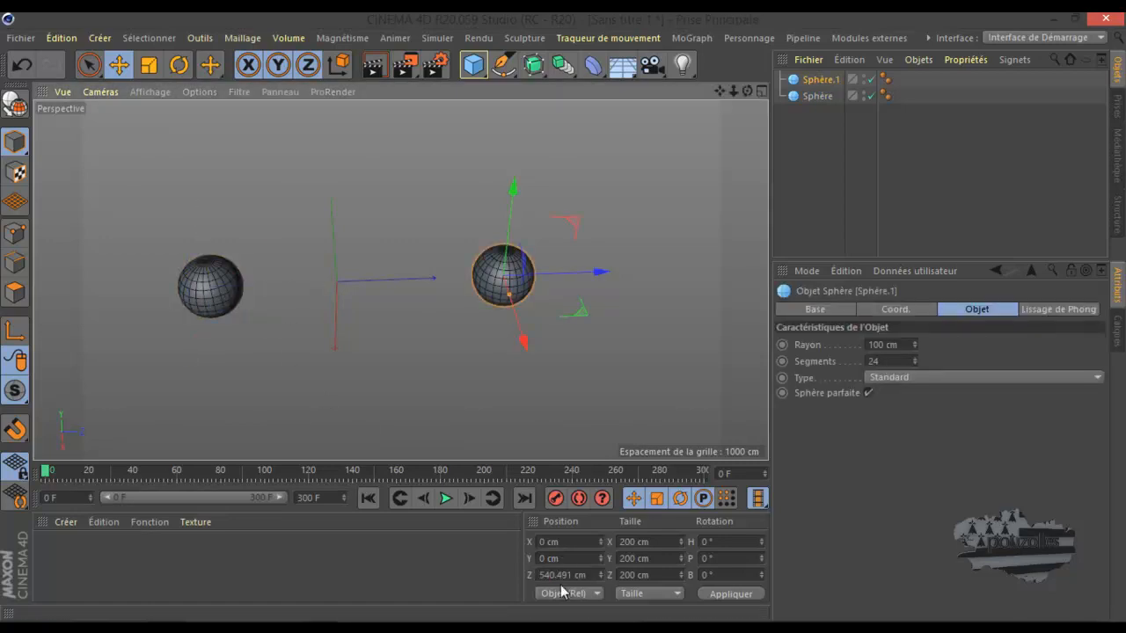
pyautogui.doubleClick(557, 575)
pyautogui.write('600')
pyautogui.press('Return')
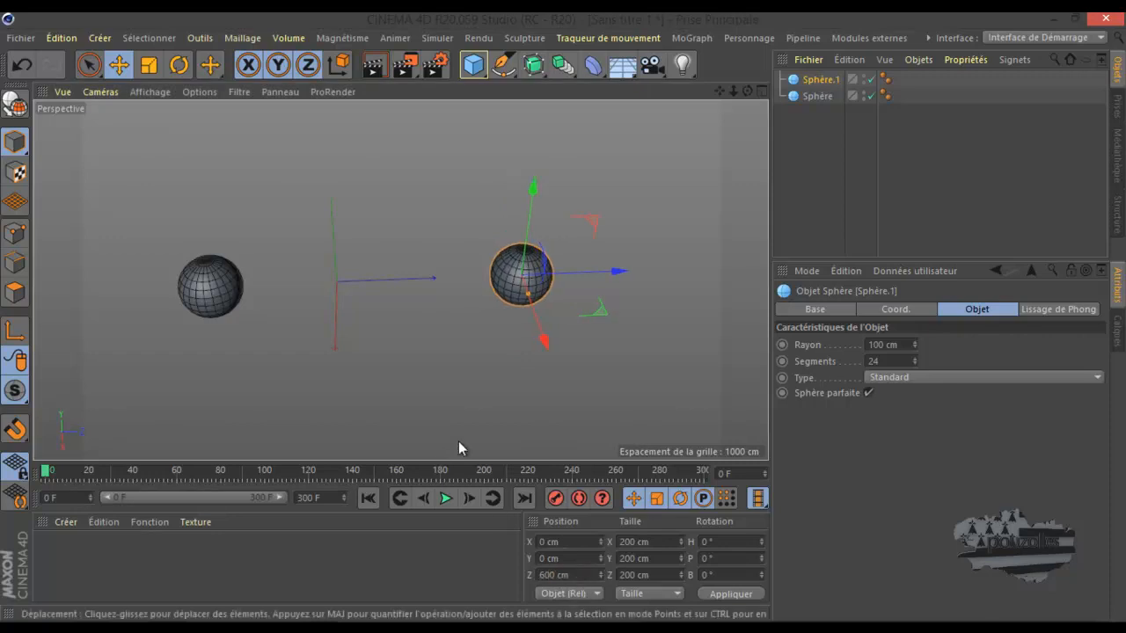
# Set the Z position of the original sphere to -600 cm
pyautogui.click(234, 311)
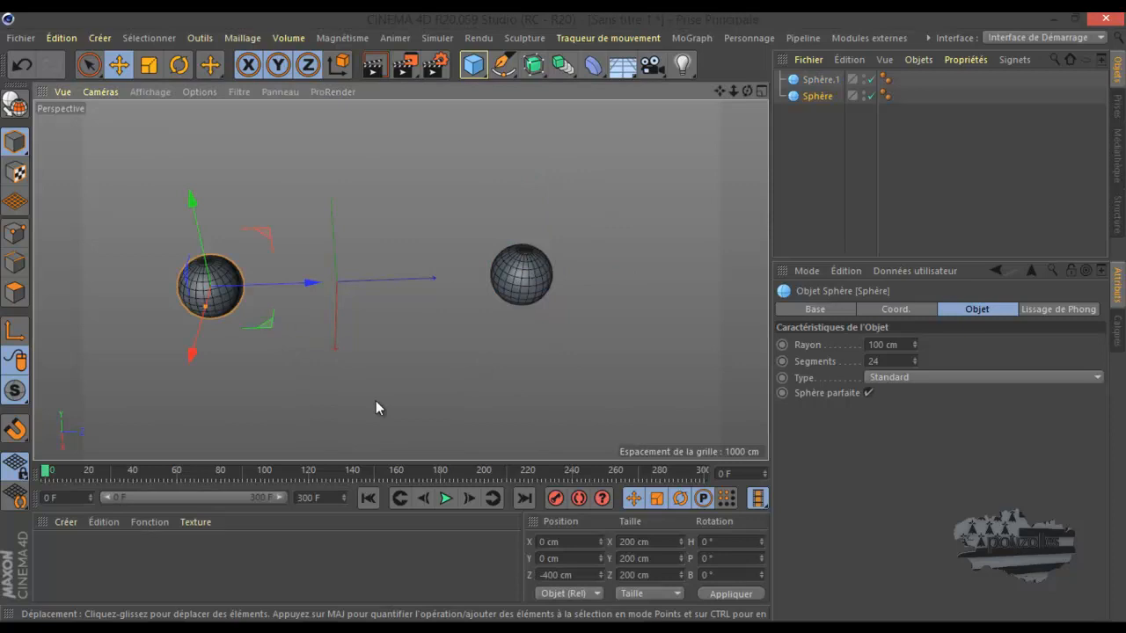
pyautogui.click(548, 574)
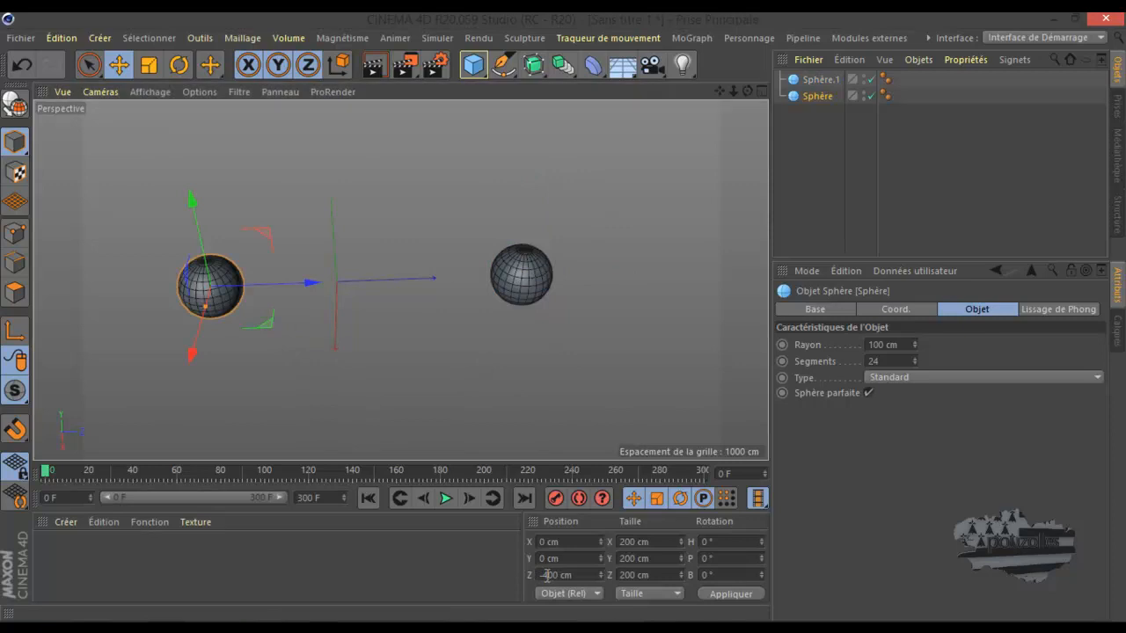
pyautogui.press('Return')
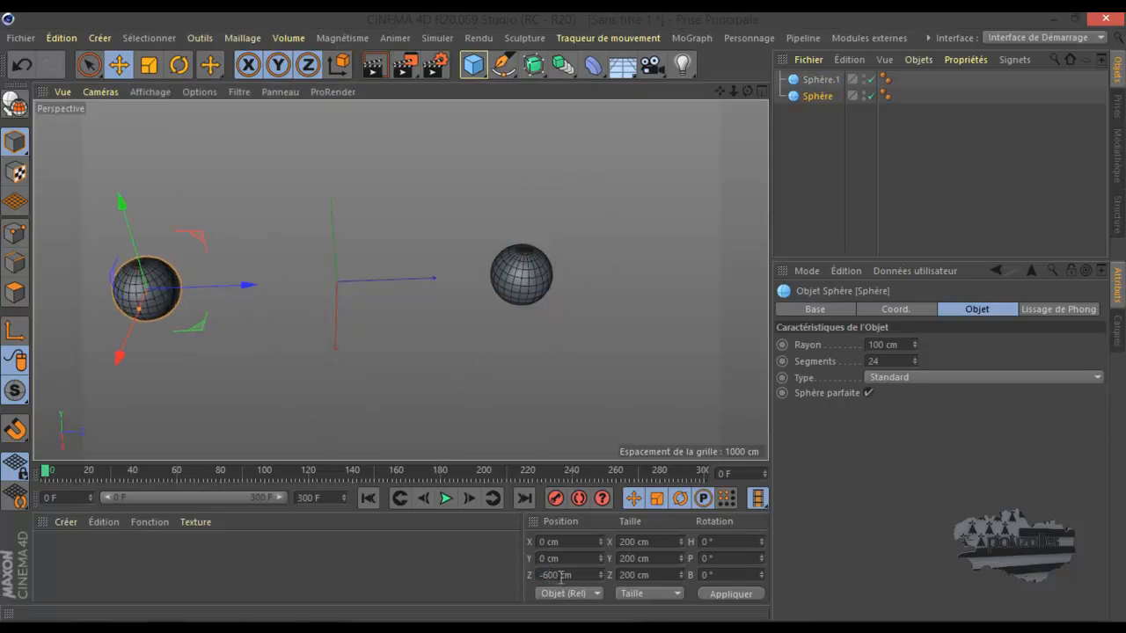
pyautogui.scroll(-1, 633, 200)
pyautogui.moveTo(722, 90); pyautogui.dragTo(598, 200)
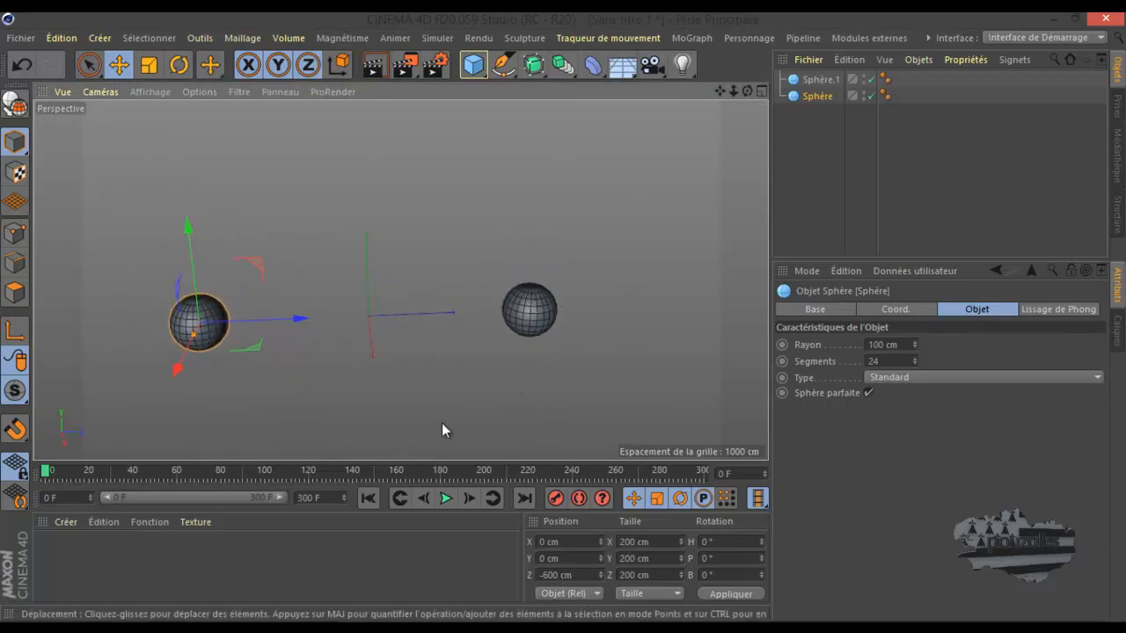
# Apply a rigid body (Corps rigide) simulation tag to both spheres at once
pyautogui.moveTo(909, 74); pyautogui.dragTo(805, 110)
pyautogui.rightClick(817, 104)
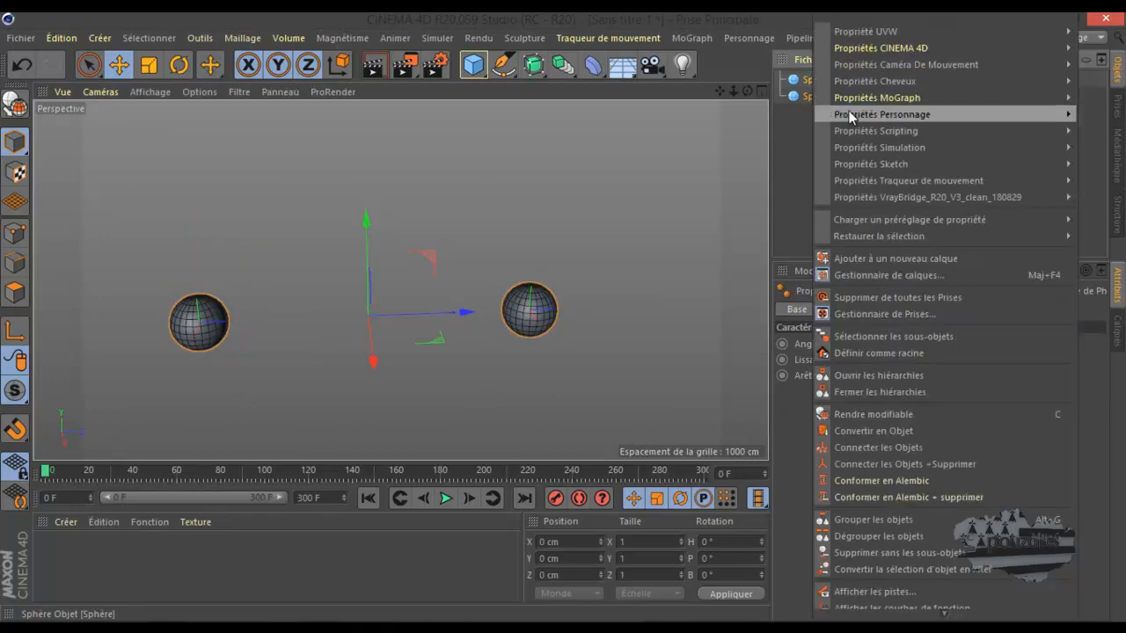
pyautogui.moveTo(871, 146)
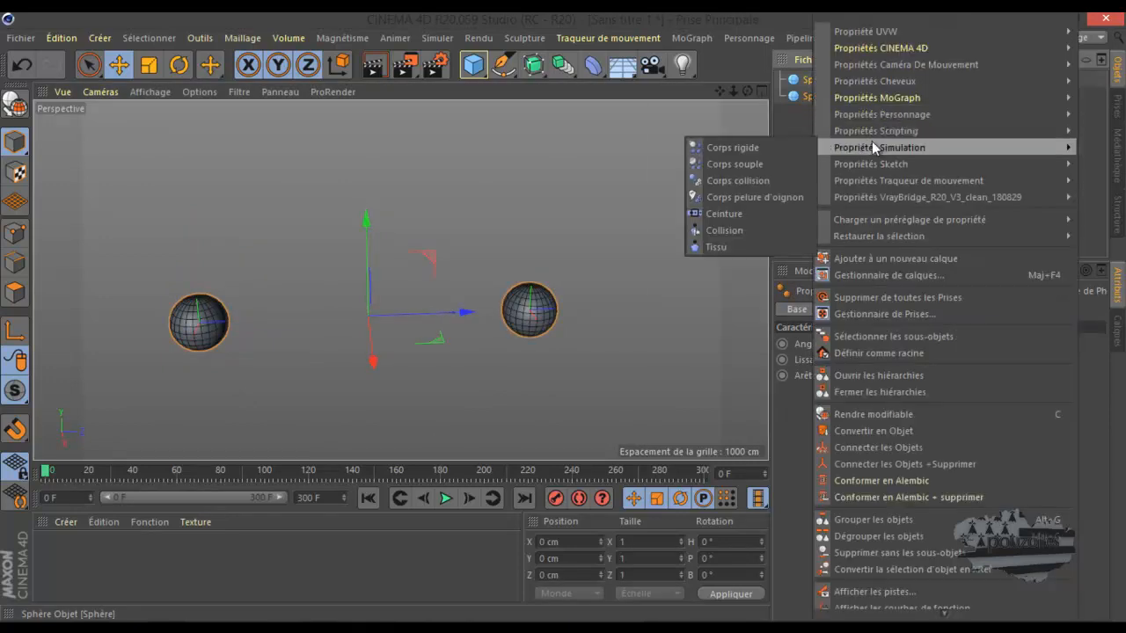
pyautogui.click(737, 148)
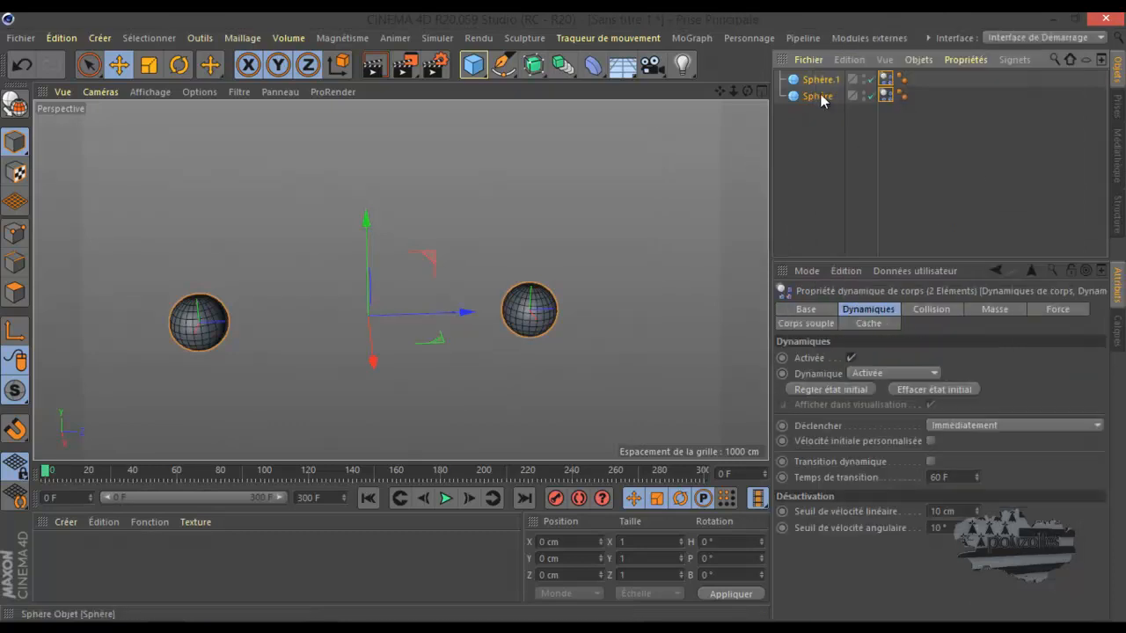
# Play the rigid body simulation of the two spheres, stop it and return to frame 0
pyautogui.click(446, 499)
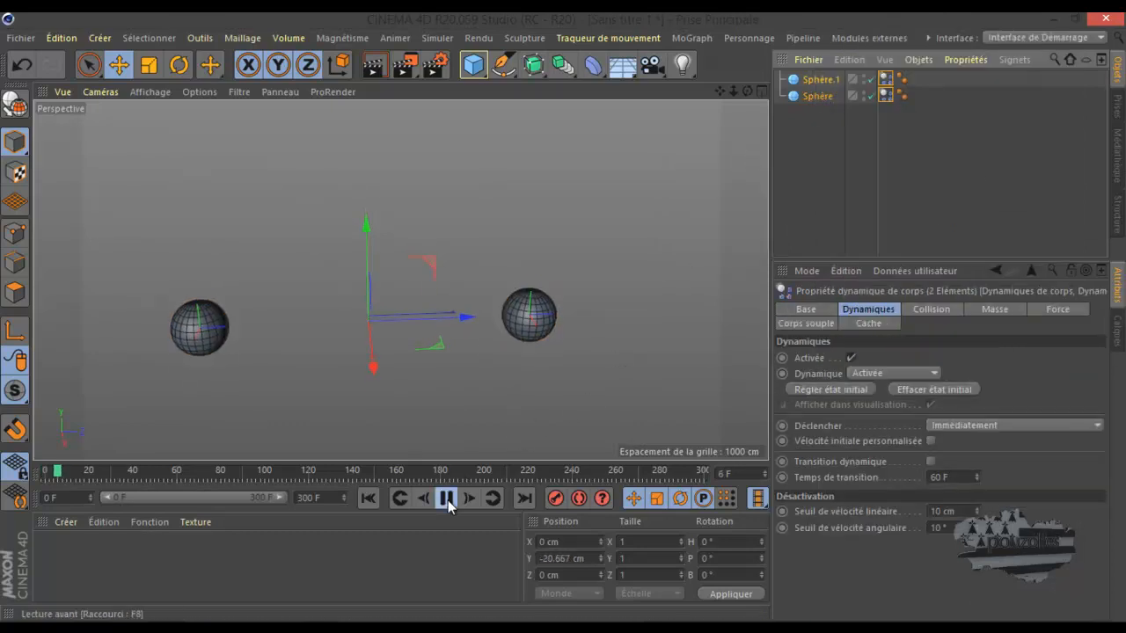
pyautogui.click(446, 498)
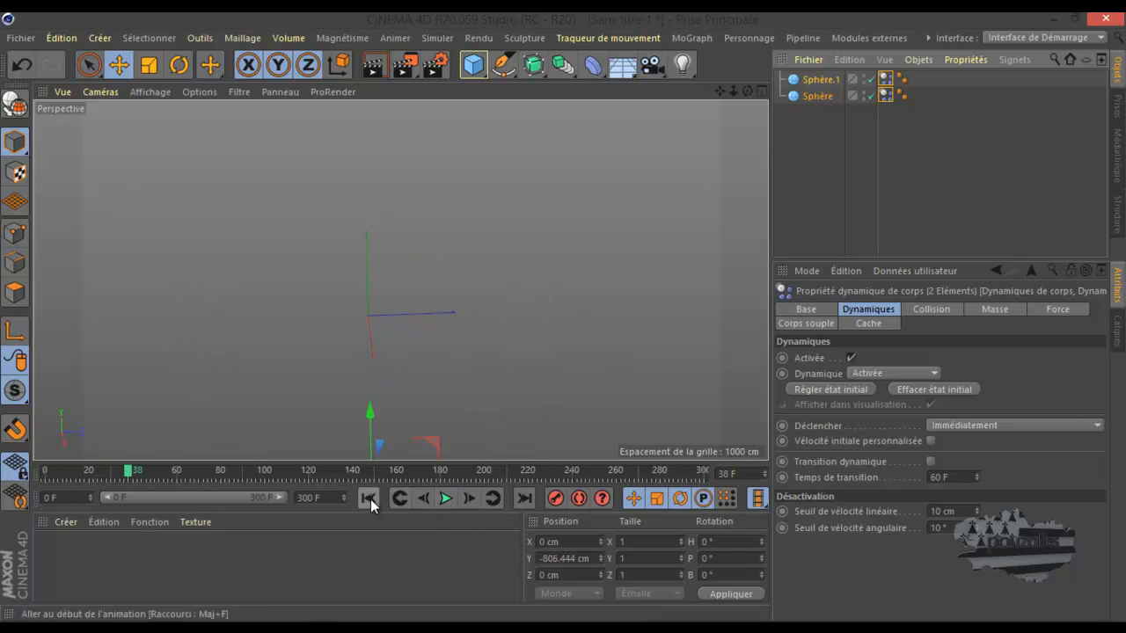
pyautogui.click(369, 499)
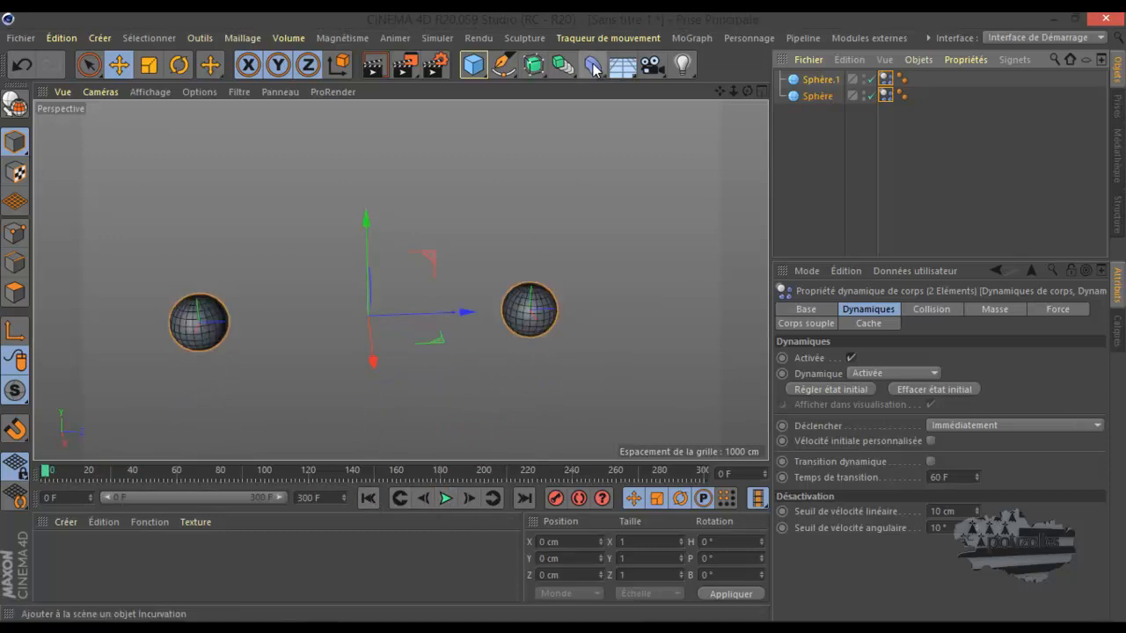
# Add a dynamics connector of the Charnière type to the scene and duplicate it
pyautogui.click(437, 38)
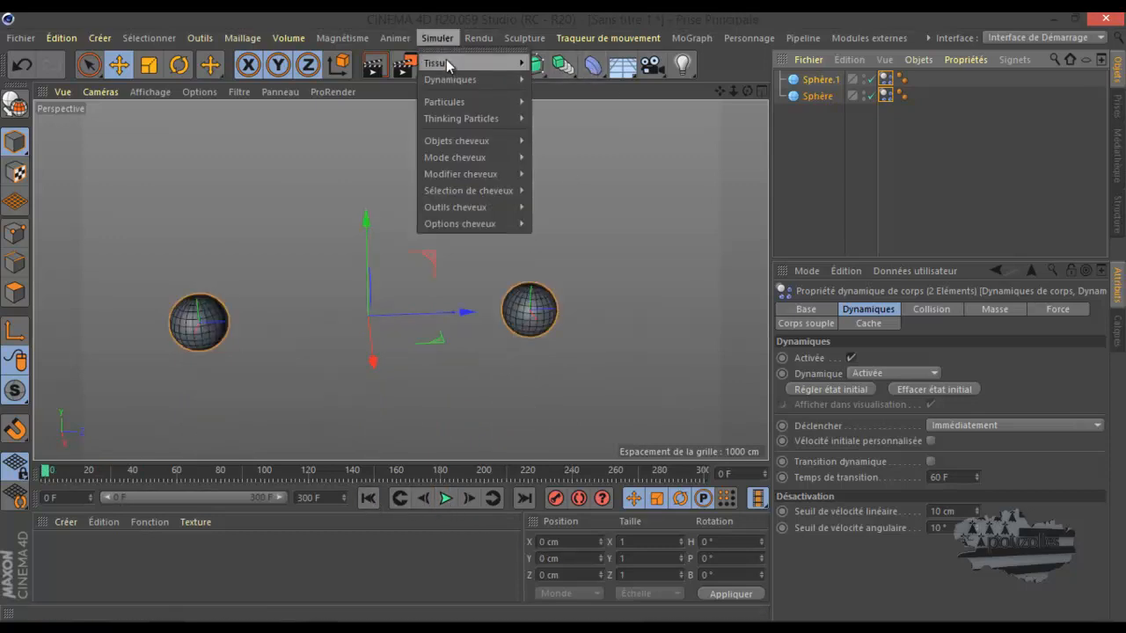
pyautogui.moveTo(448, 80)
pyautogui.click(562, 87)
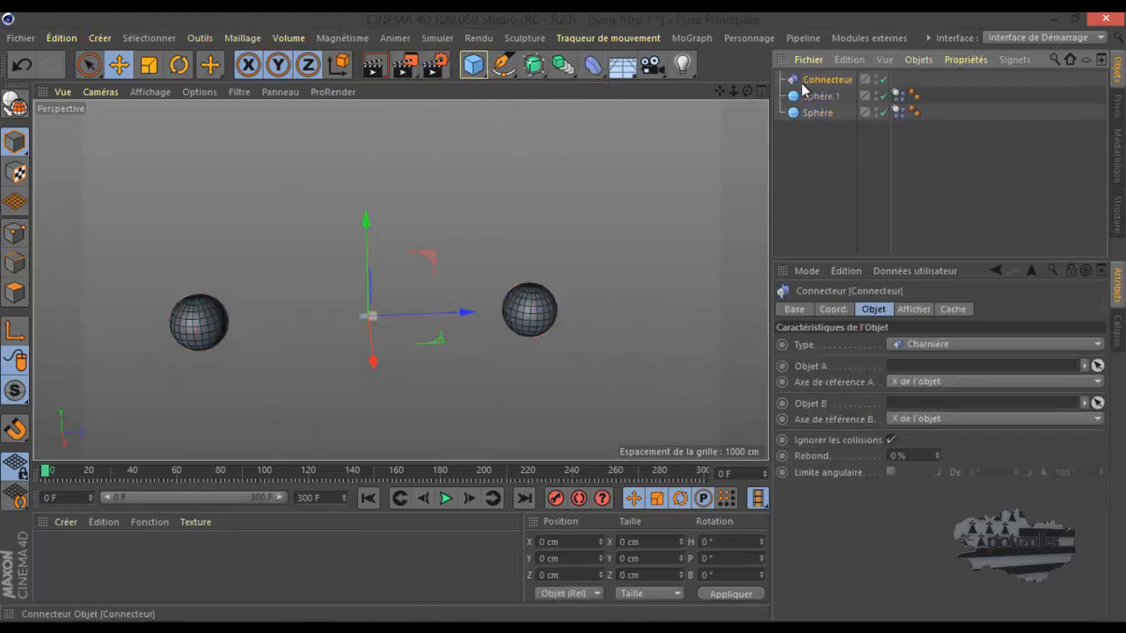
pyautogui.keyDown('ctrl'); pyautogui.moveTo(817, 81); pyautogui.dragTo(818, 92); pyautogui.keyUp('ctrl')
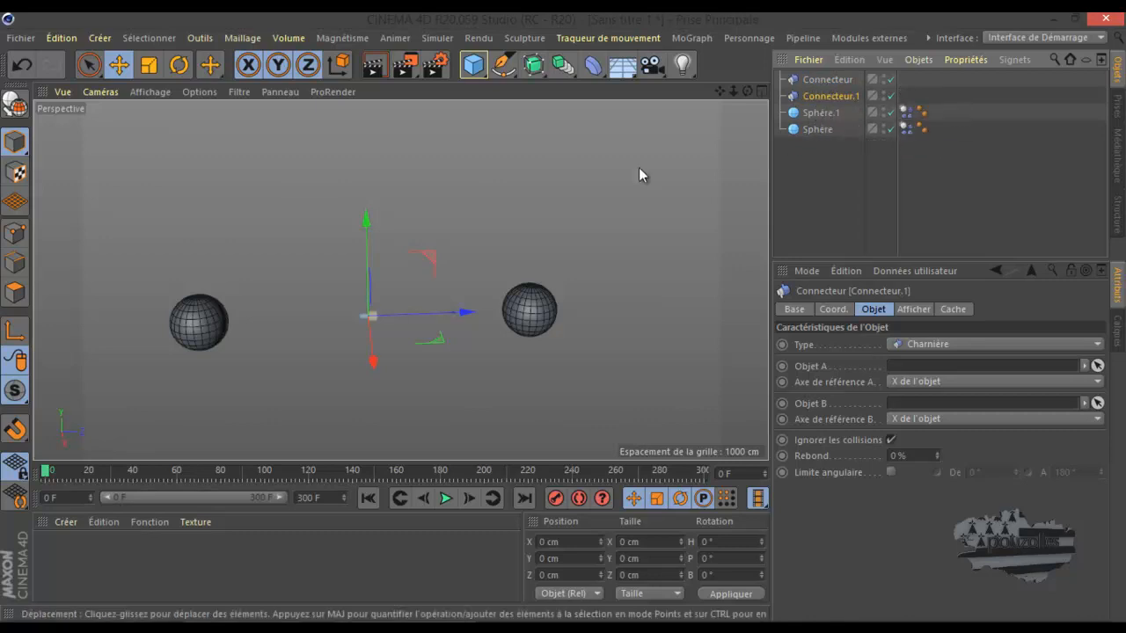
# Rotate both connectors together to a heading (H) of 90°
pyautogui.click(824, 81)
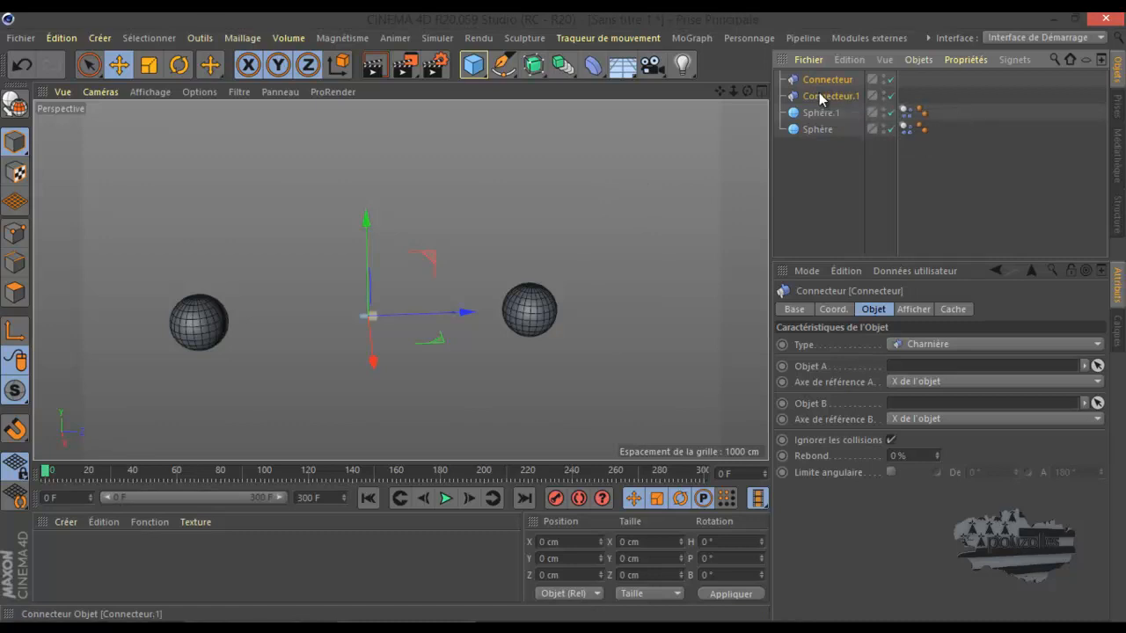
pyautogui.keyDown('ctrl'); pyautogui.click(819, 94); pyautogui.keyUp('ctrl')
pyautogui.click(179, 64)
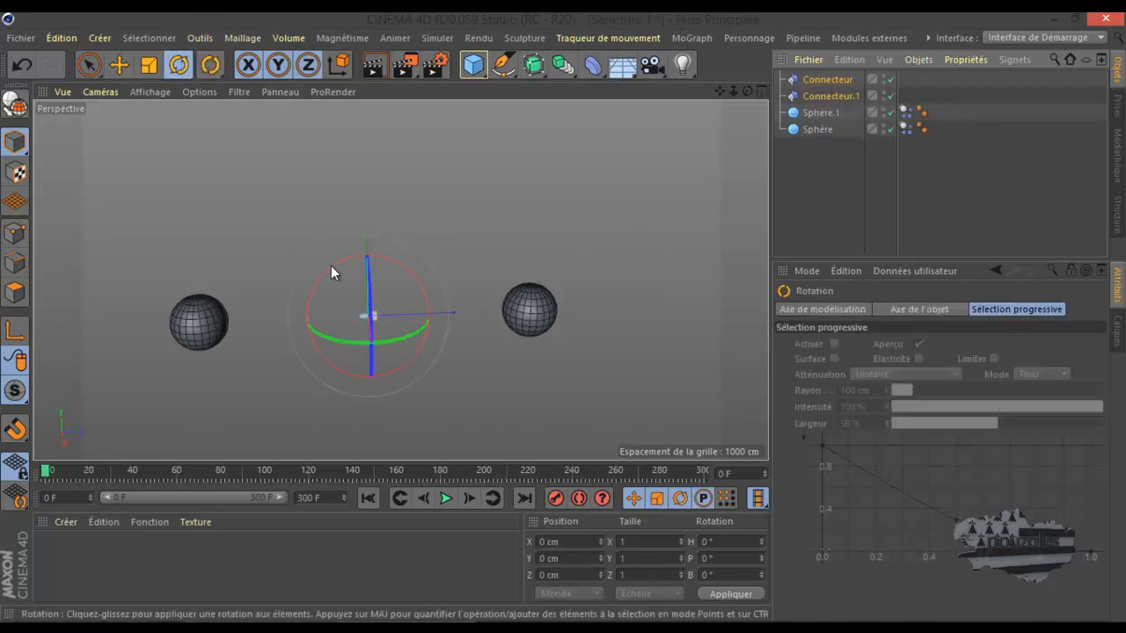
pyautogui.moveTo(352, 340); pyautogui.dragTo(458, 323)
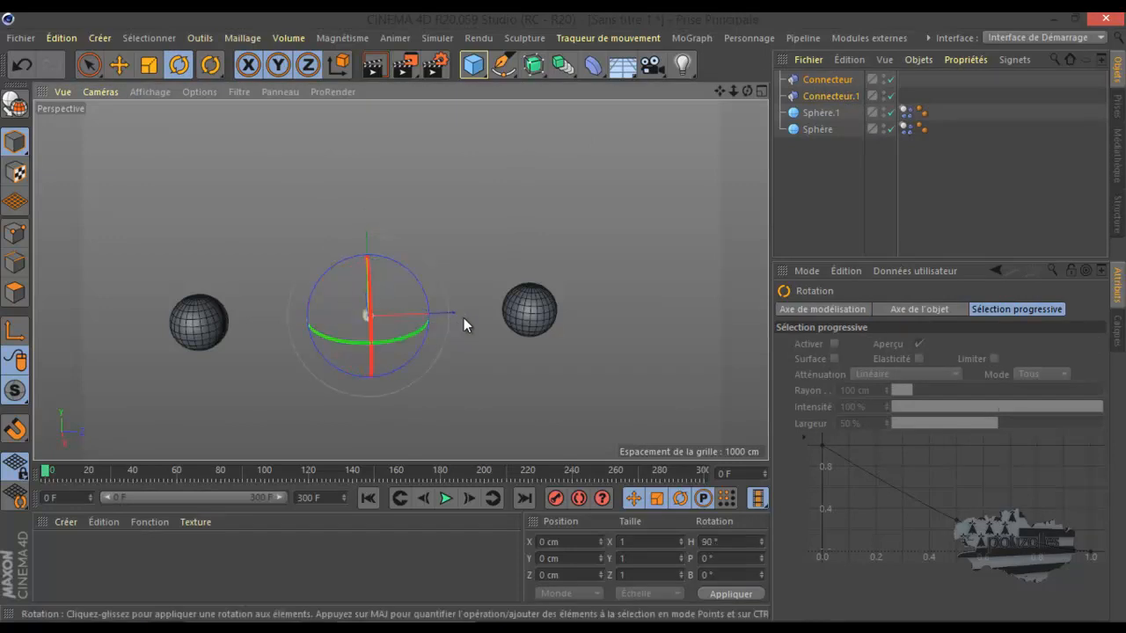
# Assign Sphère as Objet A of Connecteur and Sphère.1 as Objet A of Connecteur.1
pyautogui.click(827, 79)
pyautogui.moveTo(817, 129); pyautogui.dragTo(867, 201)
pyautogui.moveTo(910, 346); pyautogui.dragTo(912, 365)
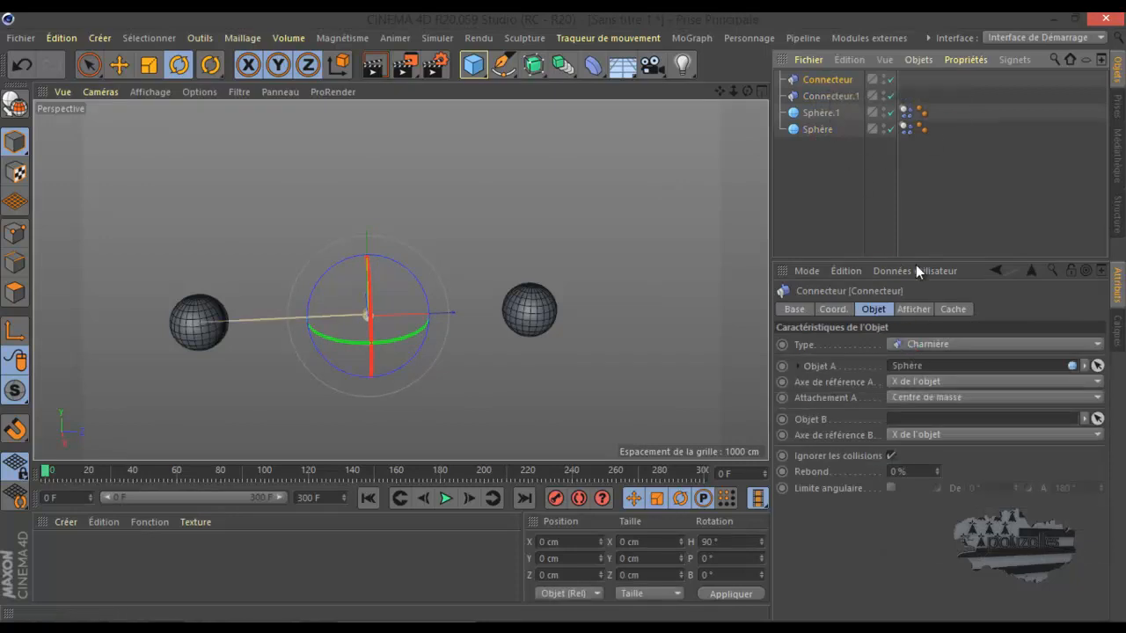
pyautogui.click(838, 95)
pyautogui.moveTo(833, 117); pyautogui.dragTo(929, 366)
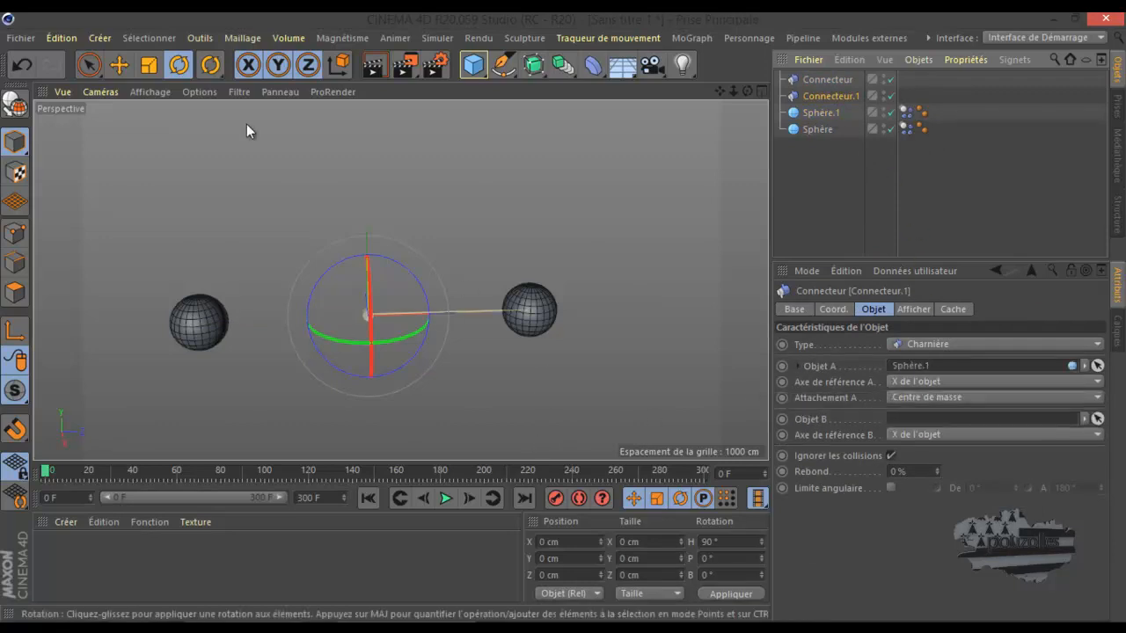
# Play the simulation of the two hinged spheres, restart it from the first frame and stop it
pyautogui.press('e')
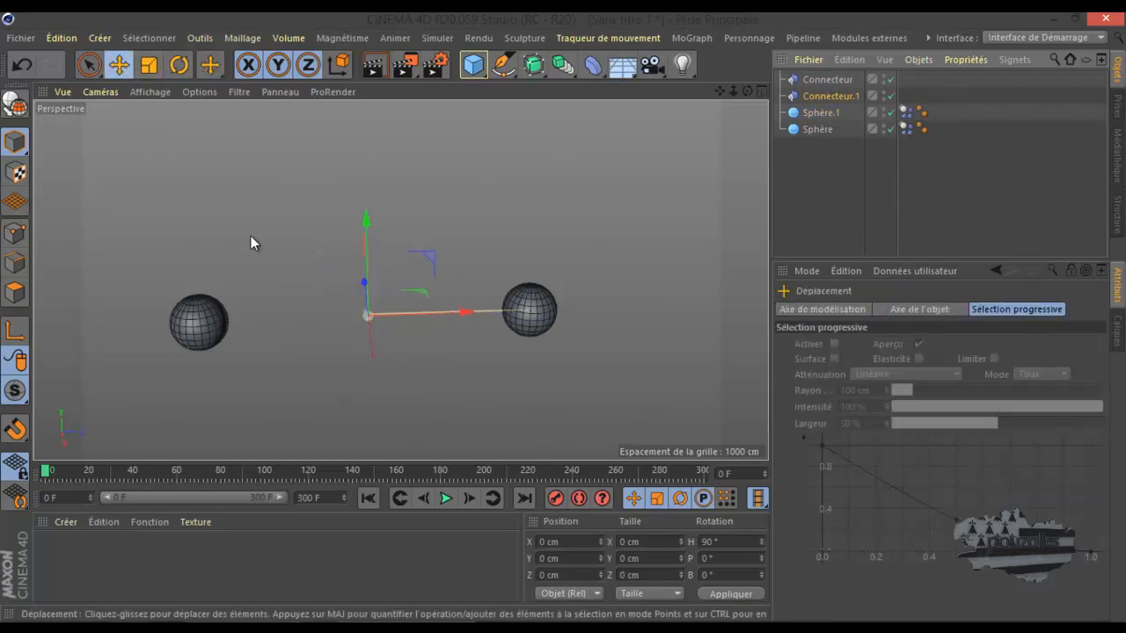
pyautogui.click(445, 498)
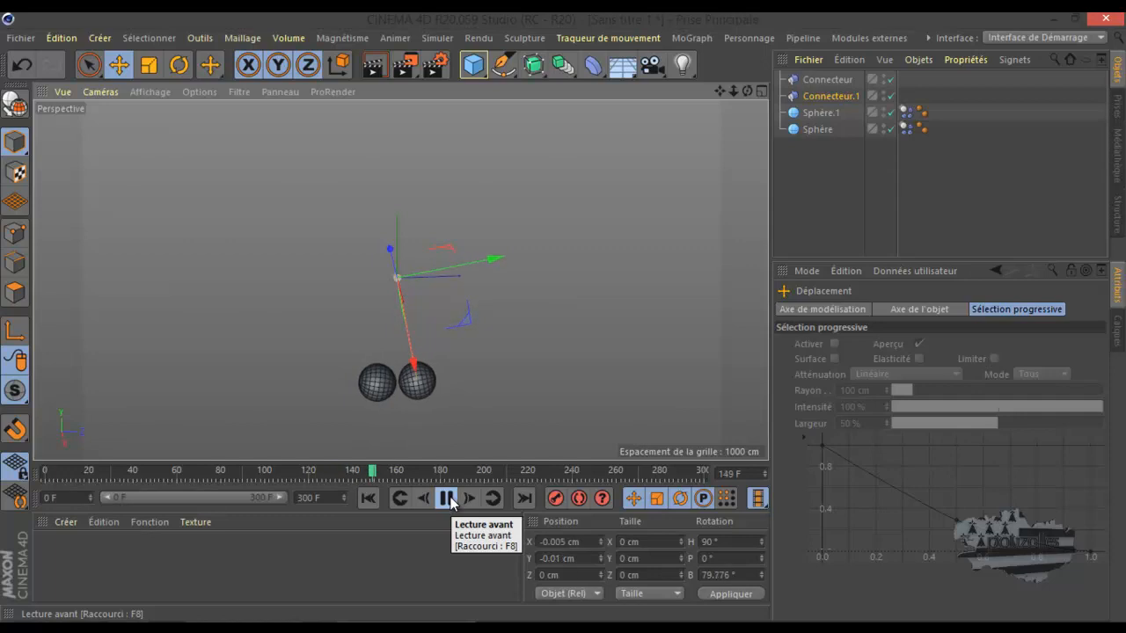
pyautogui.click(368, 498)
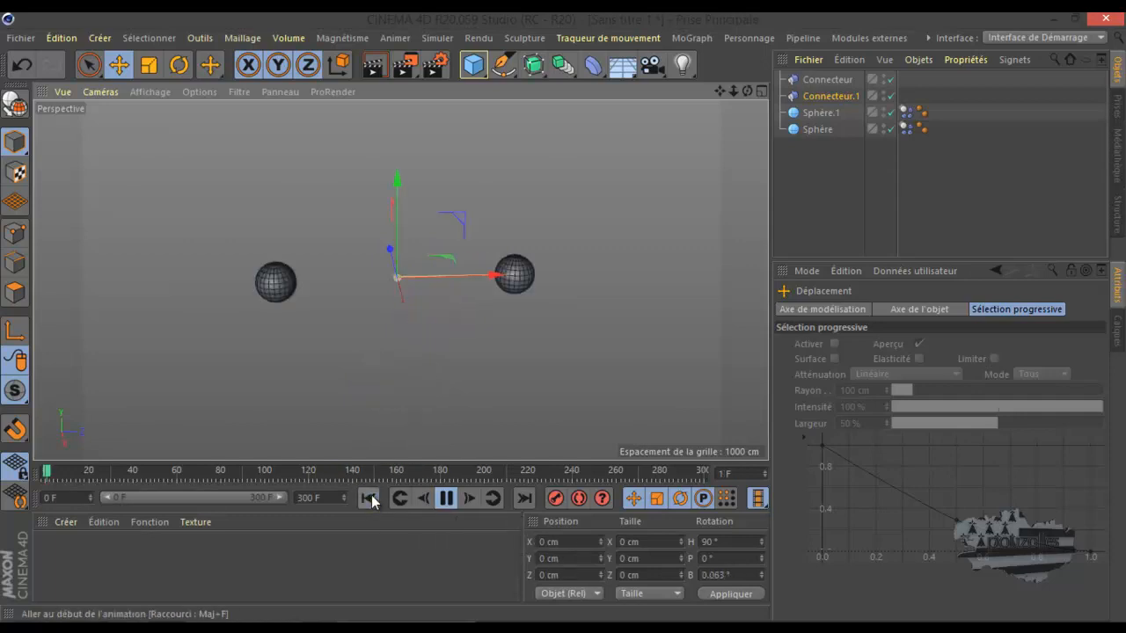
pyautogui.click(446, 499)
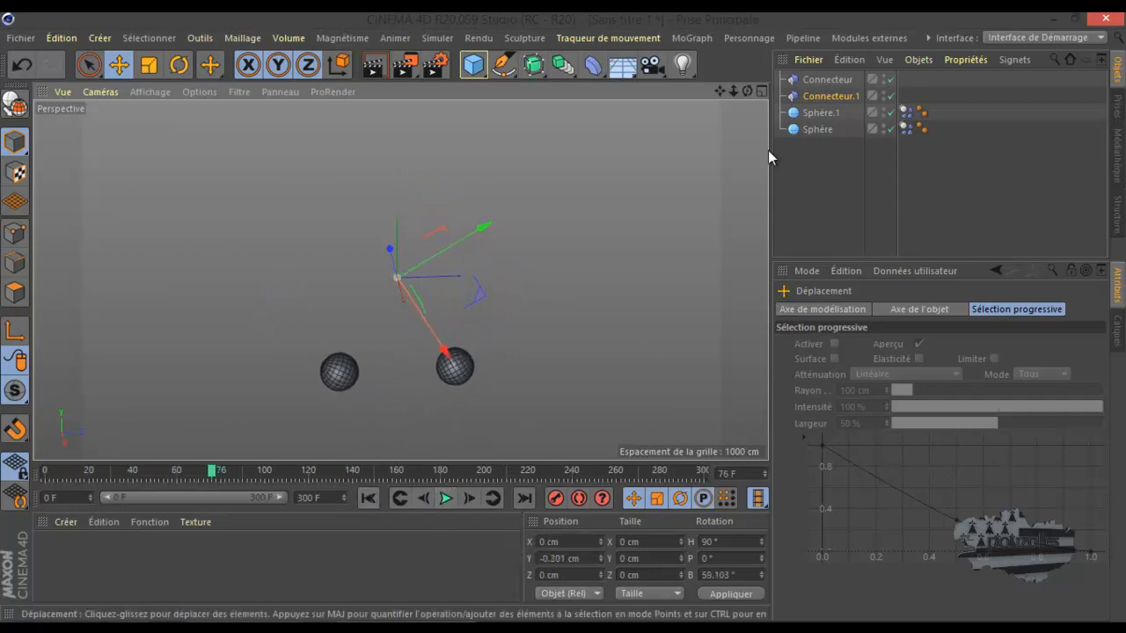
# Try turning off Ignorer les collisions on Connecteur.1, replay the simulation from the start and return to frame 0
pyautogui.click(835, 96)
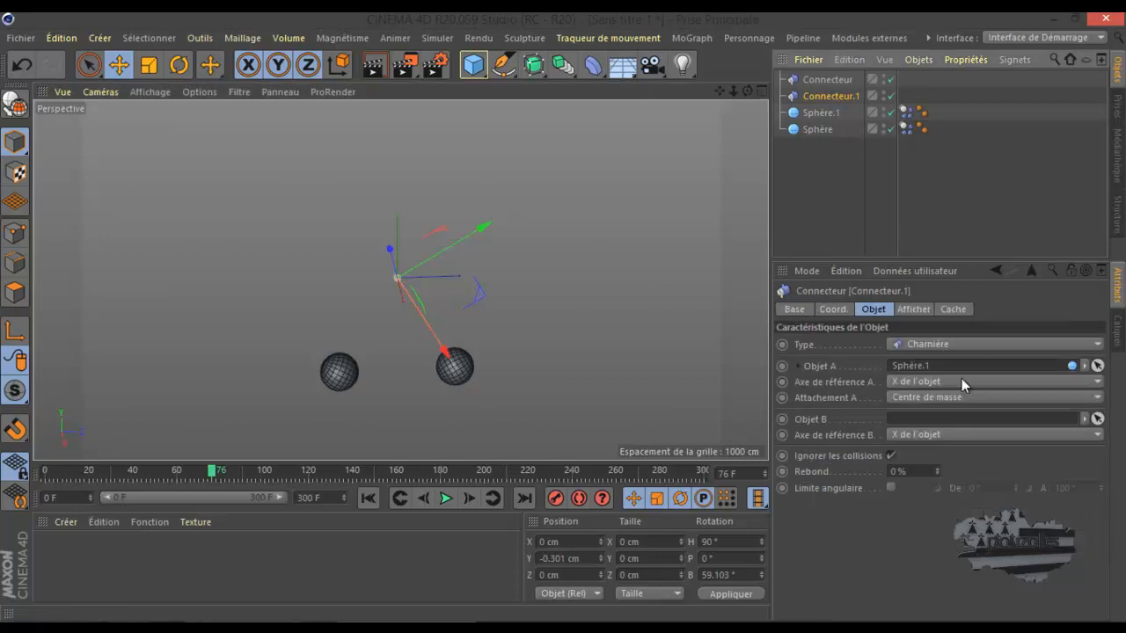
pyautogui.click(889, 456)
pyautogui.click(369, 498)
pyautogui.click(446, 498)
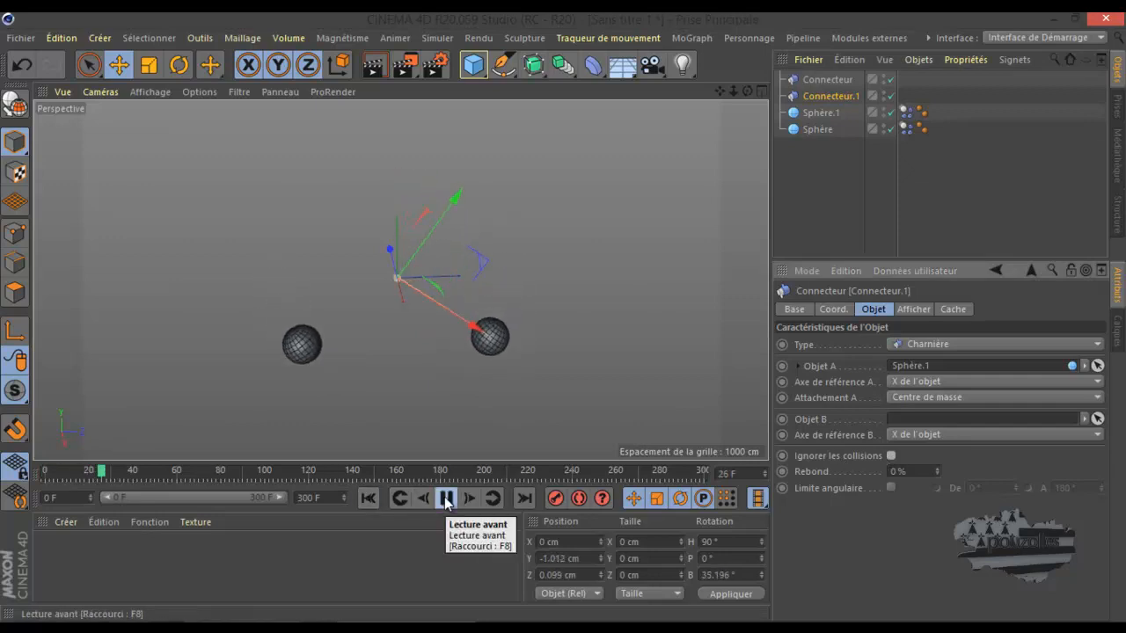
pyautogui.click(446, 498)
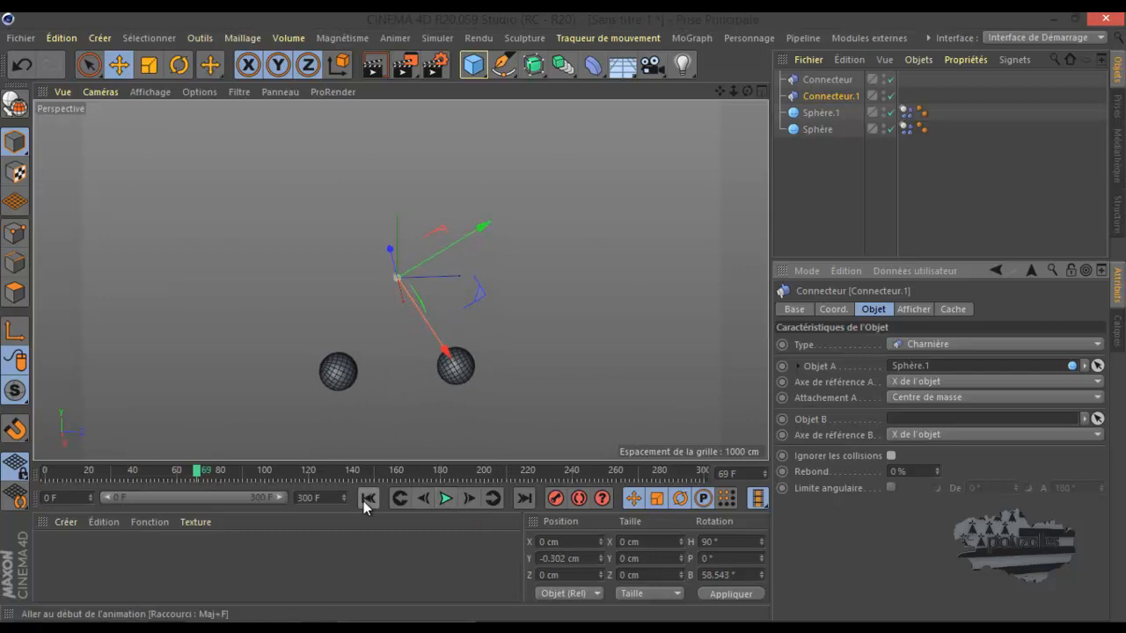
pyautogui.click(368, 498)
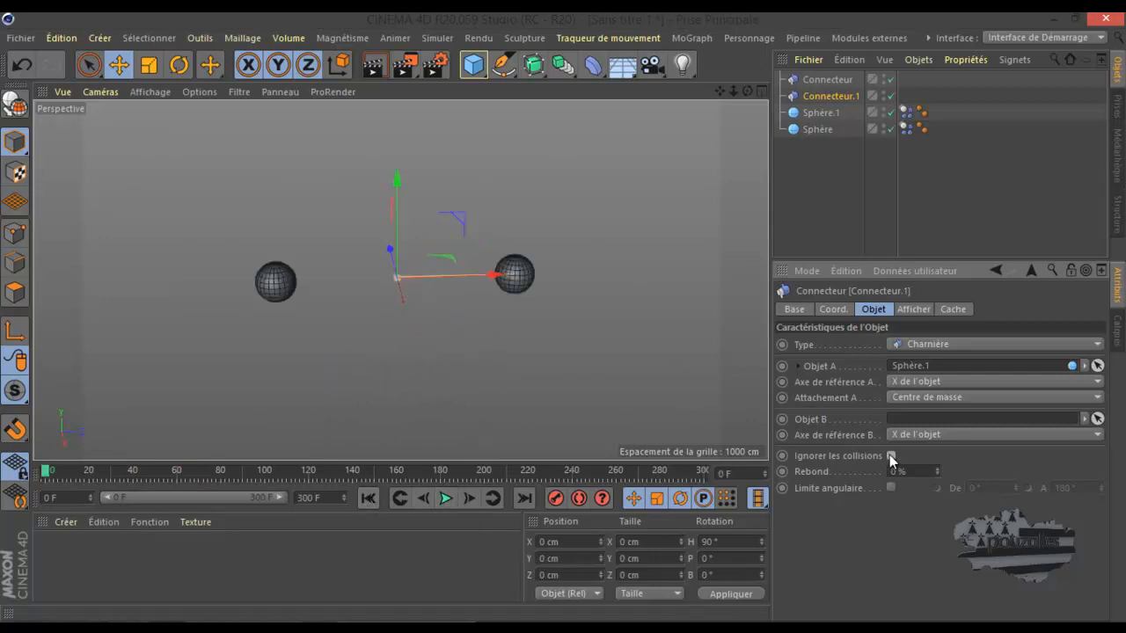
# Enable Ignorer les collisions and set Rebond to 300 % on Connecteur.1, testing the result by replaying the simulation
pyautogui.moveTo(899, 472); pyautogui.dragTo(885, 471)
pyautogui.write('30')
pyautogui.click(446, 500)
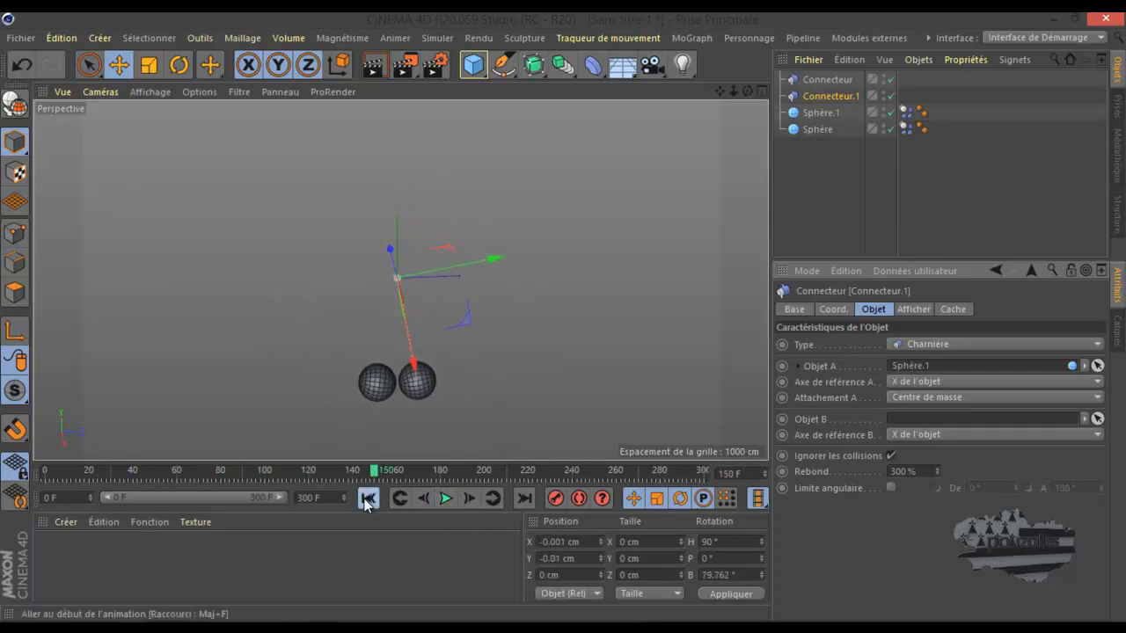
pyautogui.click(367, 500)
pyautogui.click(446, 499)
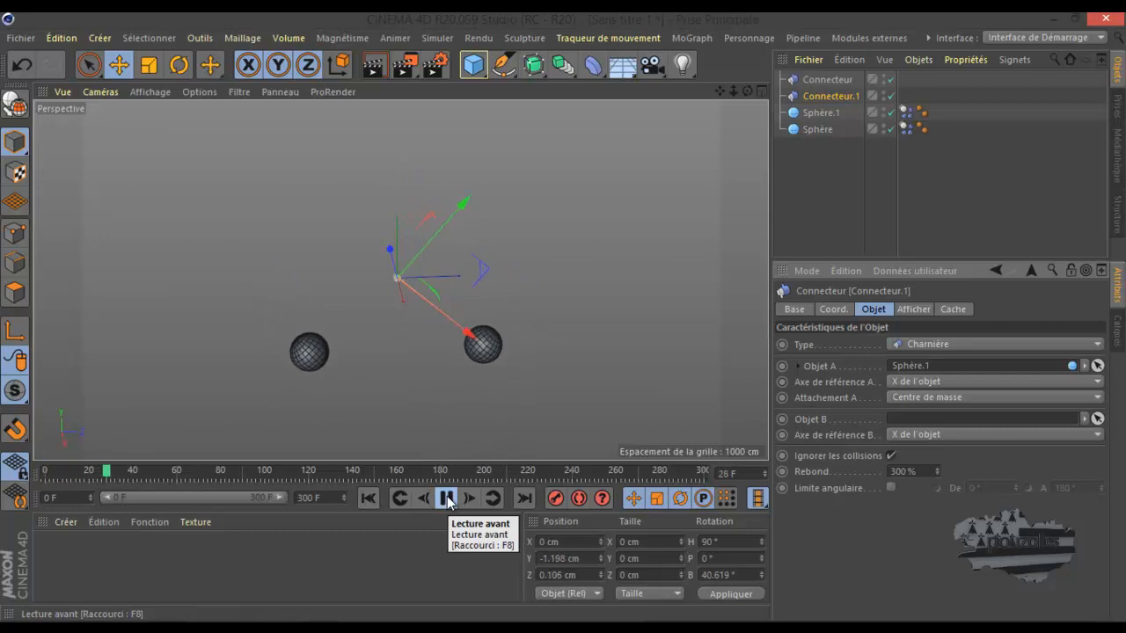
pyautogui.click(447, 500)
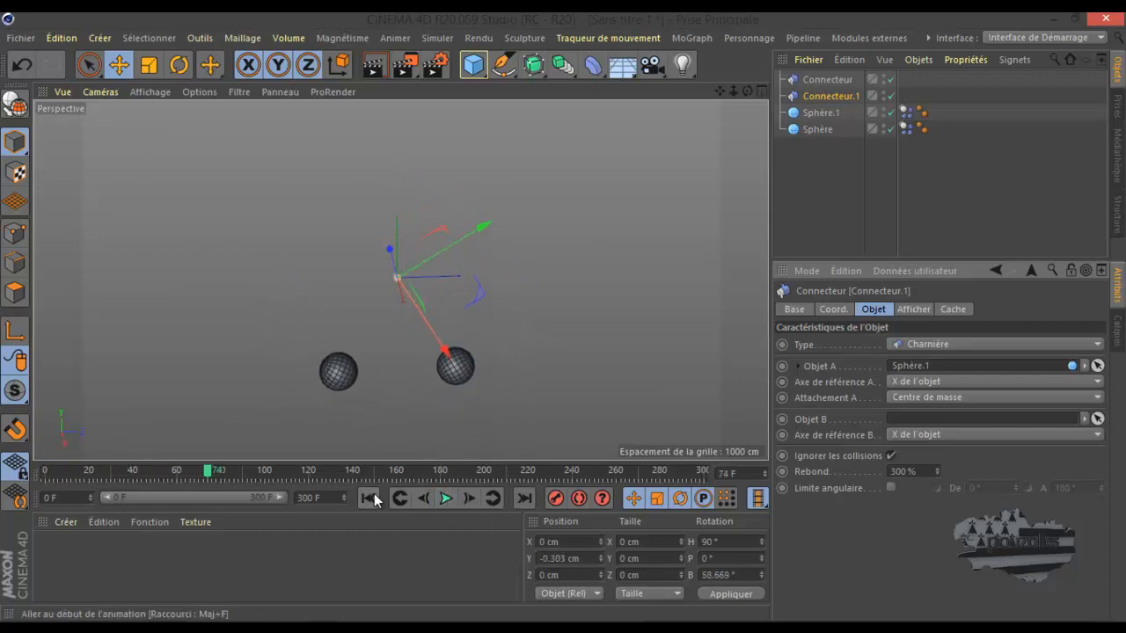
pyautogui.click(369, 499)
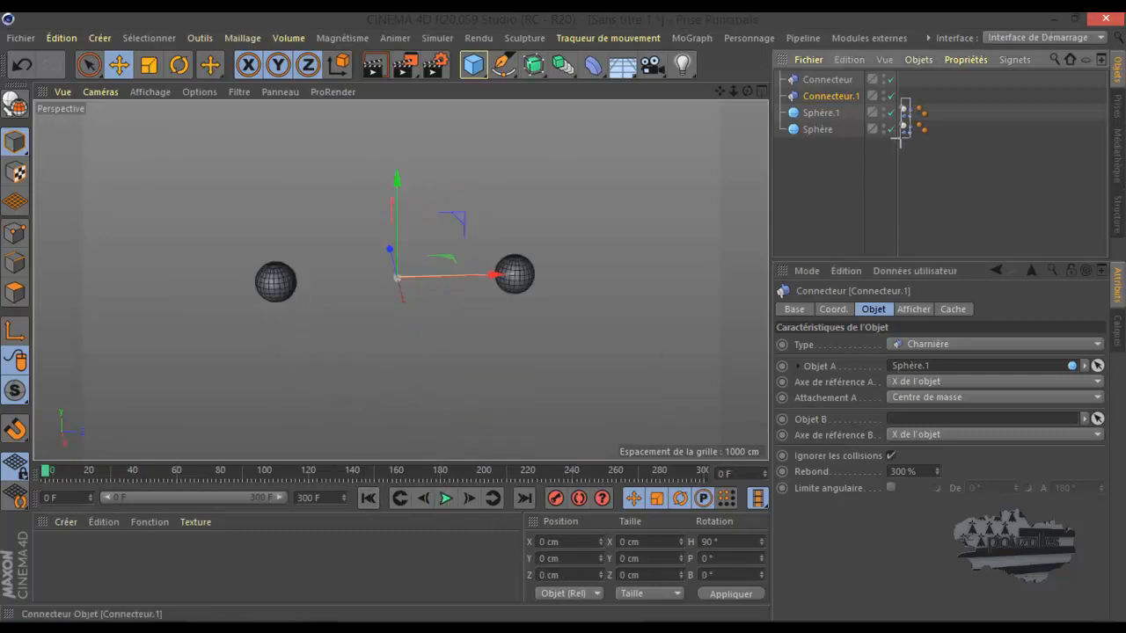
# Delete the dynamics tags from Sphère and Sphère.1 and apply a Corps souple simulation tag to both spheres
pyautogui.moveTo(899, 139); pyautogui.dragTo(901, 142)
pyautogui.click(897, 144)
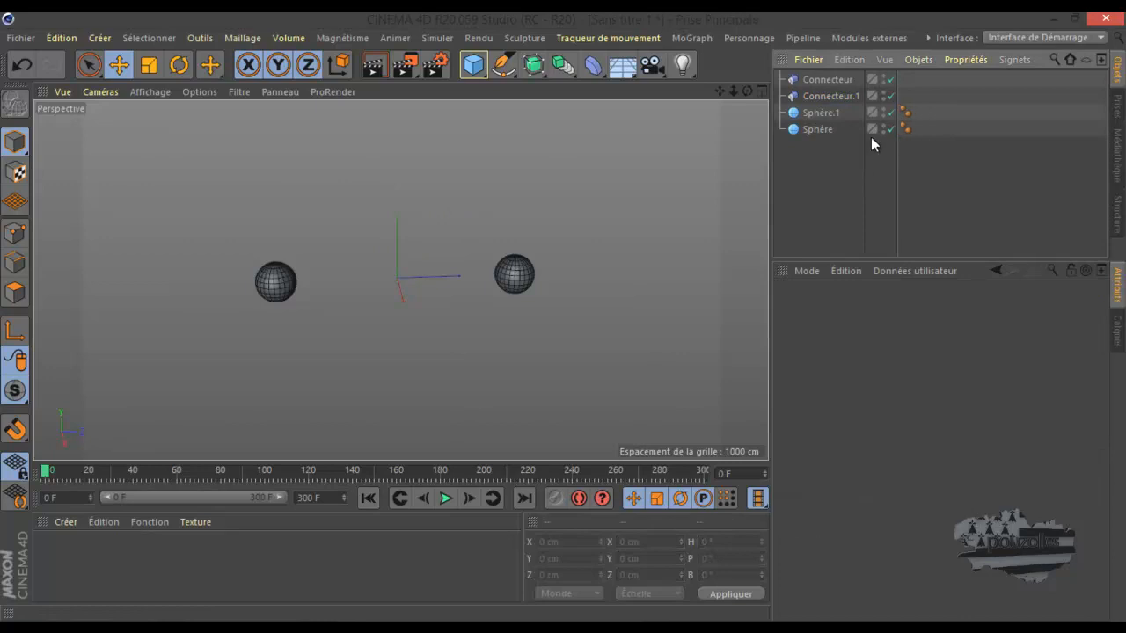
pyautogui.moveTo(852, 104); pyautogui.dragTo(811, 130)
pyautogui.rightClick(811, 130)
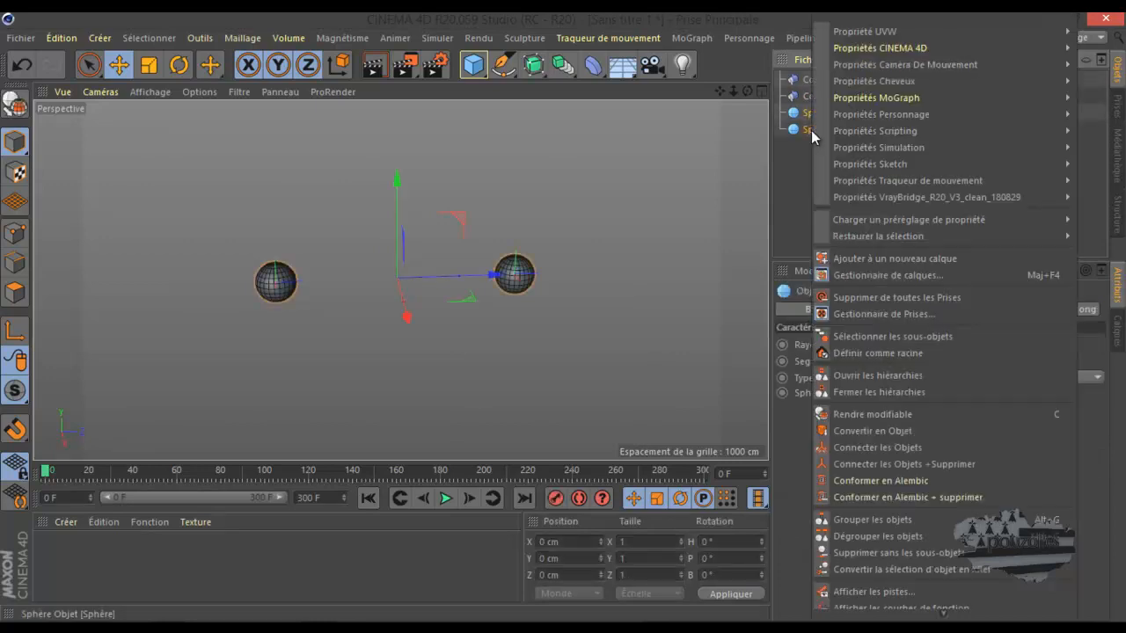
pyautogui.moveTo(863, 151)
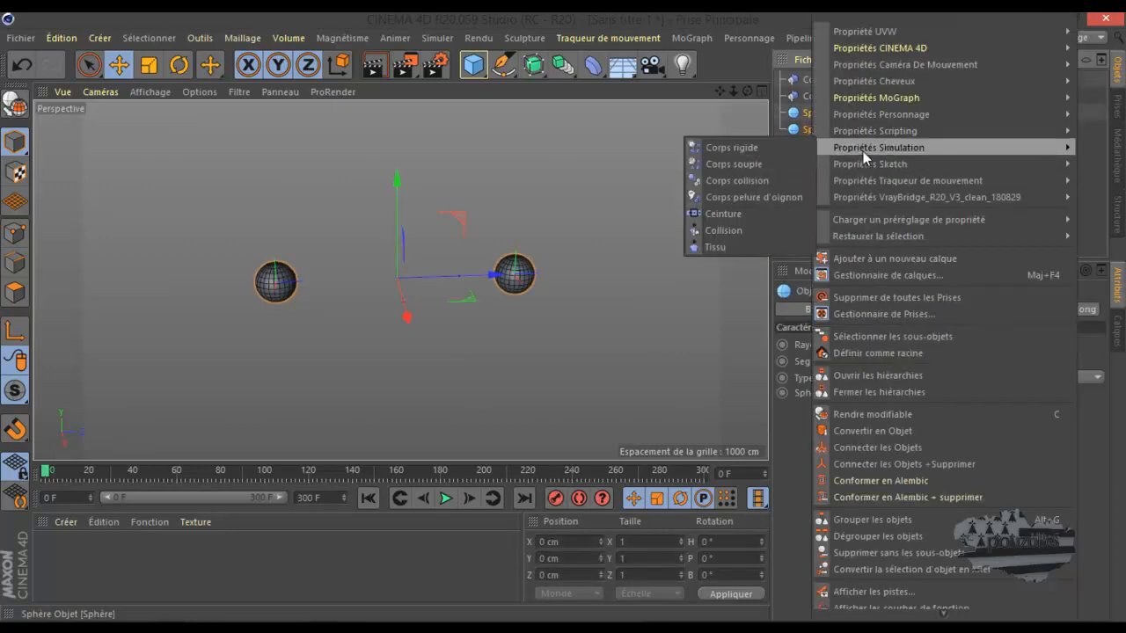
pyautogui.click(735, 166)
# Play the soft-body simulation of the two hinged spheres twice, stopping and returning to frame 0 each time
pyautogui.click(446, 498)
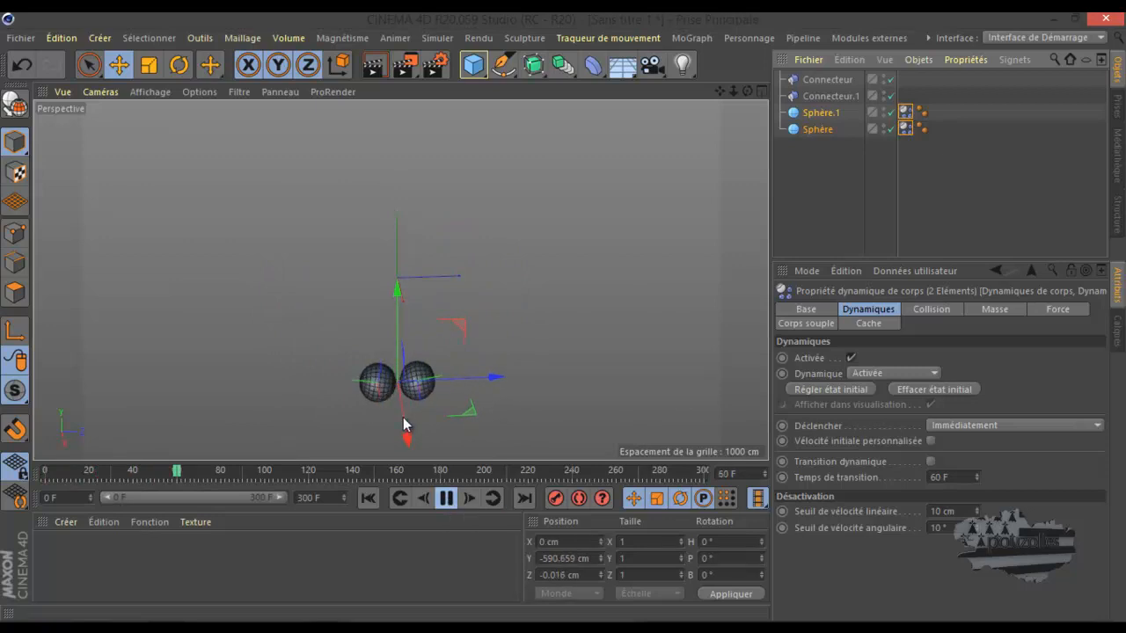
pyautogui.scroll(2, 403, 422)
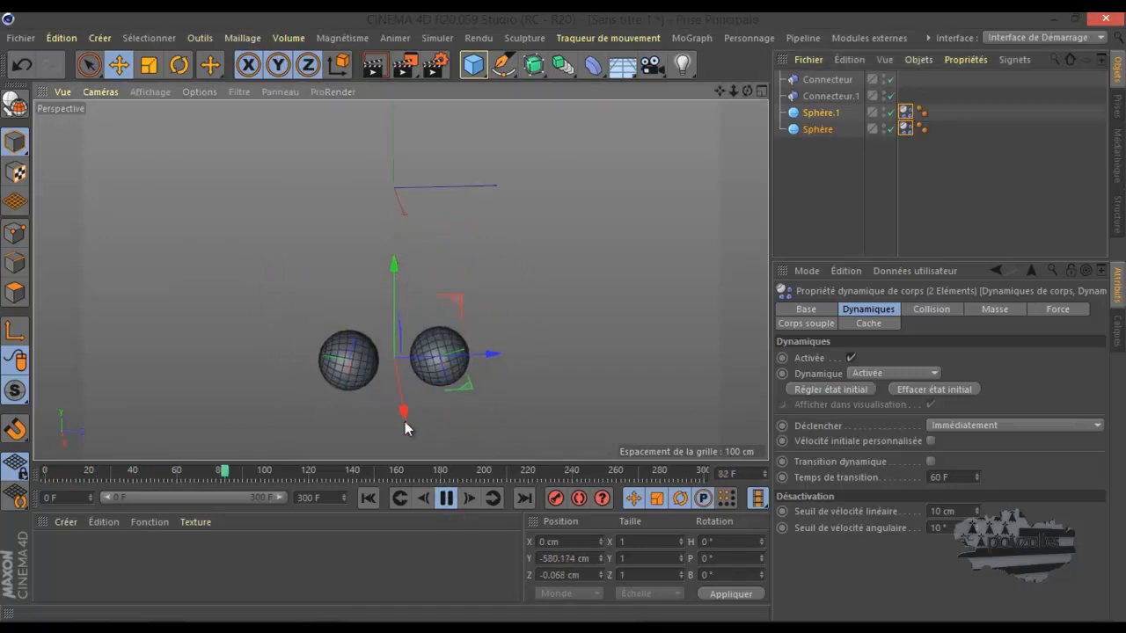
pyautogui.click(447, 498)
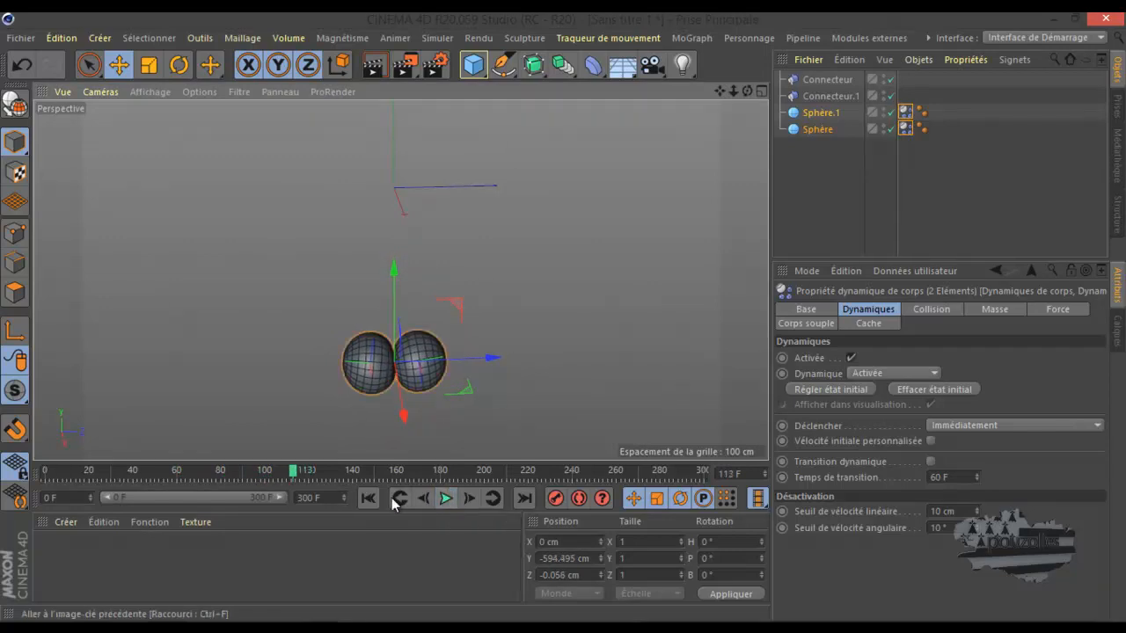
pyautogui.click(367, 498)
pyautogui.click(447, 498)
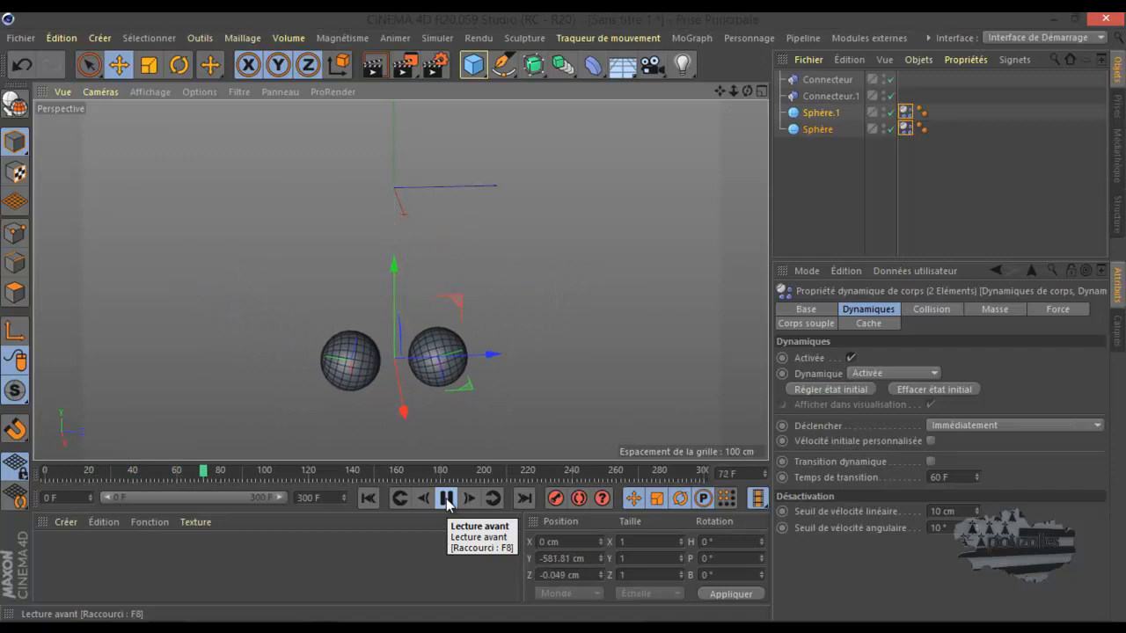
pyautogui.click(446, 499)
pyautogui.click(369, 498)
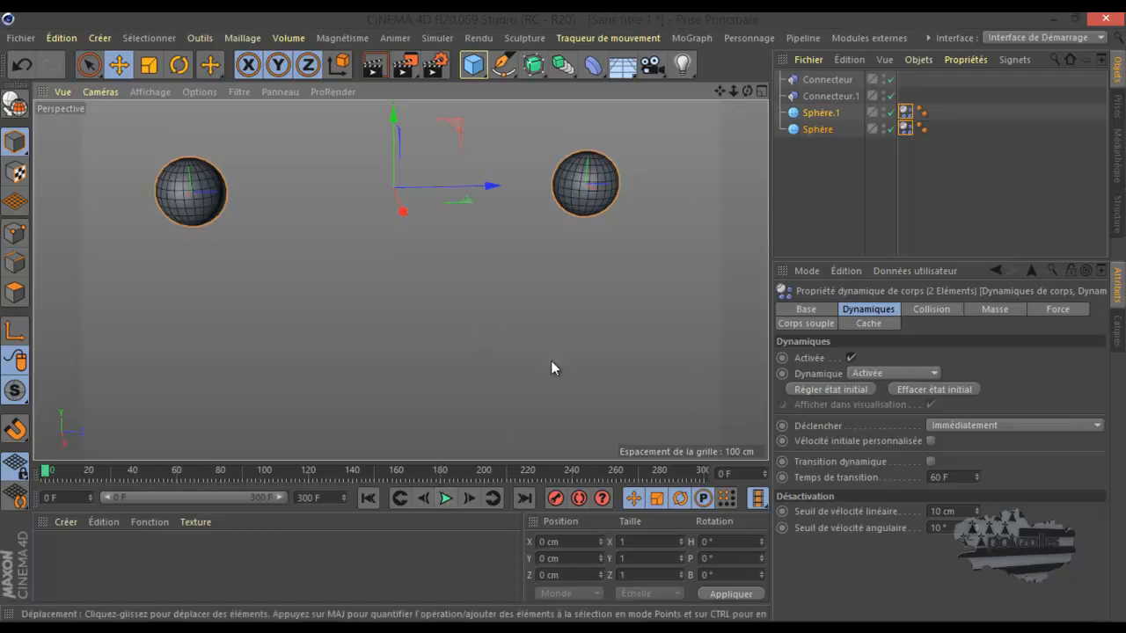
# Select Connecteur and Connecteur.1 and examine their shared hinge point and links from an angled view
pyautogui.scroll(-2, 551, 362)
pyautogui.moveTo(747, 91); pyautogui.dragTo(562, 317)
pyautogui.scroll(-1, 472, 409)
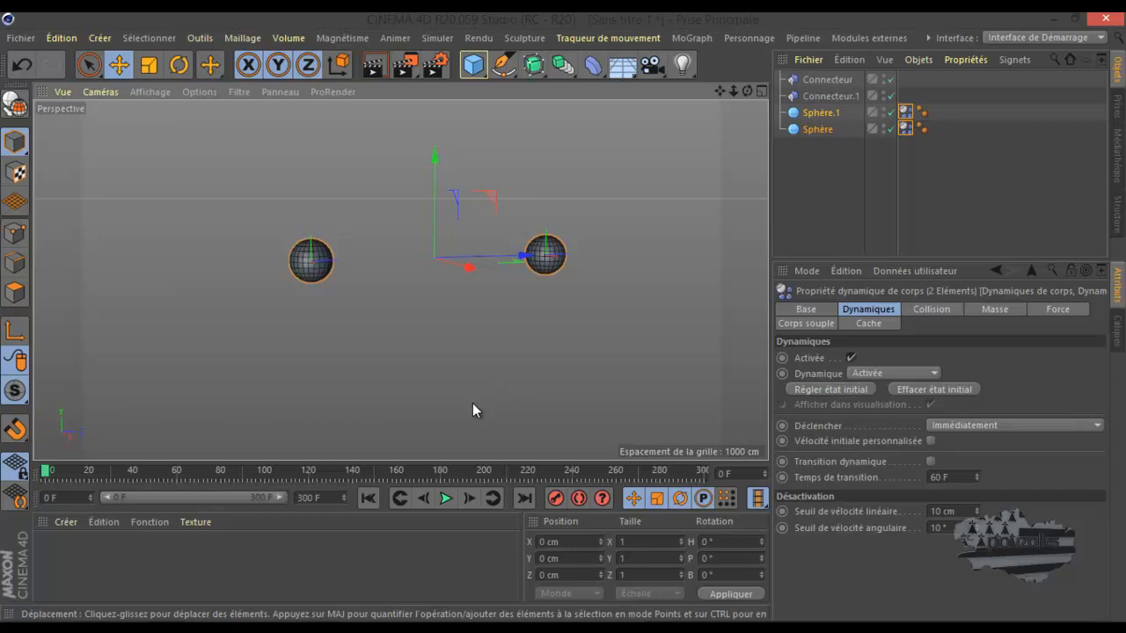
pyautogui.click(860, 80)
pyautogui.keyDown('shift'); pyautogui.click(859, 96); pyautogui.keyUp('shift')
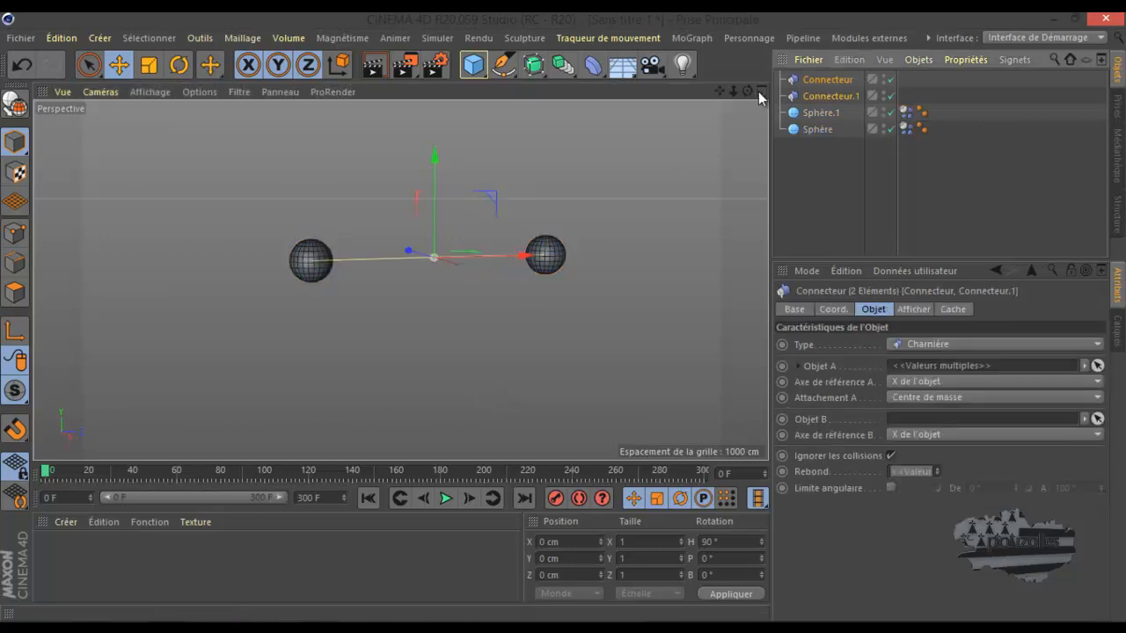
pyautogui.moveTo(746, 92); pyautogui.dragTo(565, 323)
pyautogui.scroll(2, 451, 264)
pyautogui.scroll(2, 447, 272)
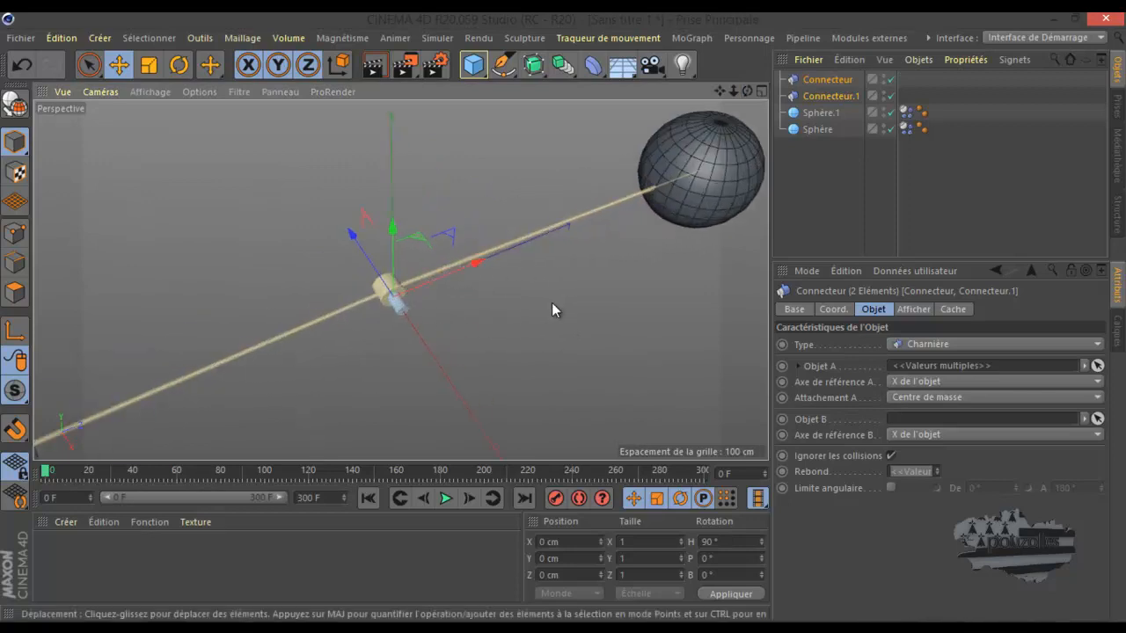
pyautogui.scroll(-4, 552, 303)
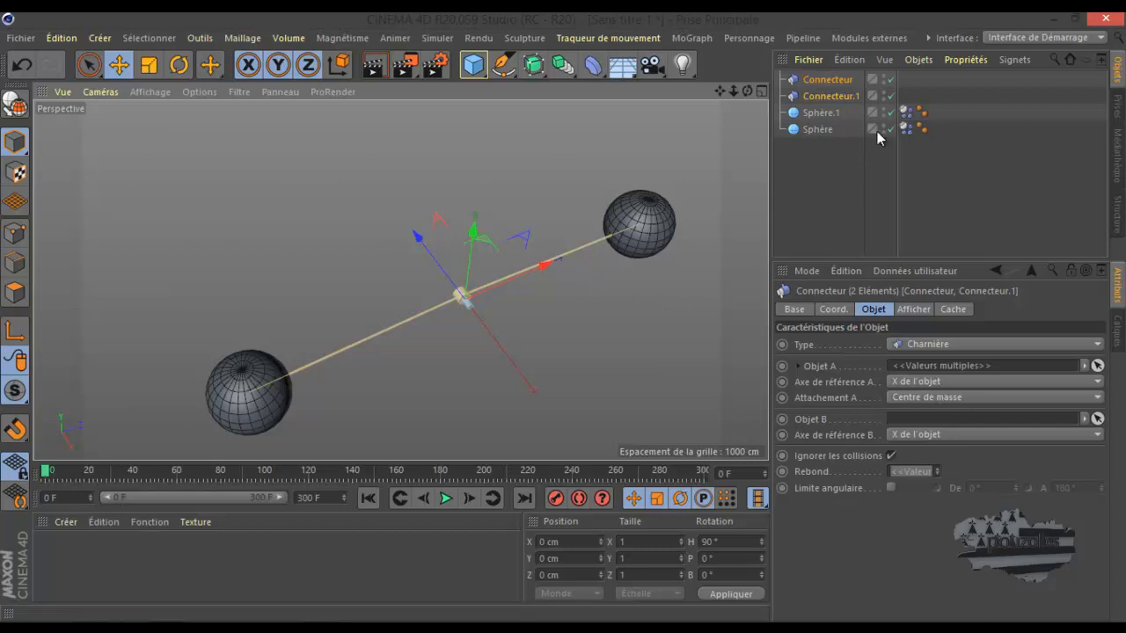
# Enable Limite angulaire on both Connecteur and Connecteur.1
pyautogui.click(827, 79)
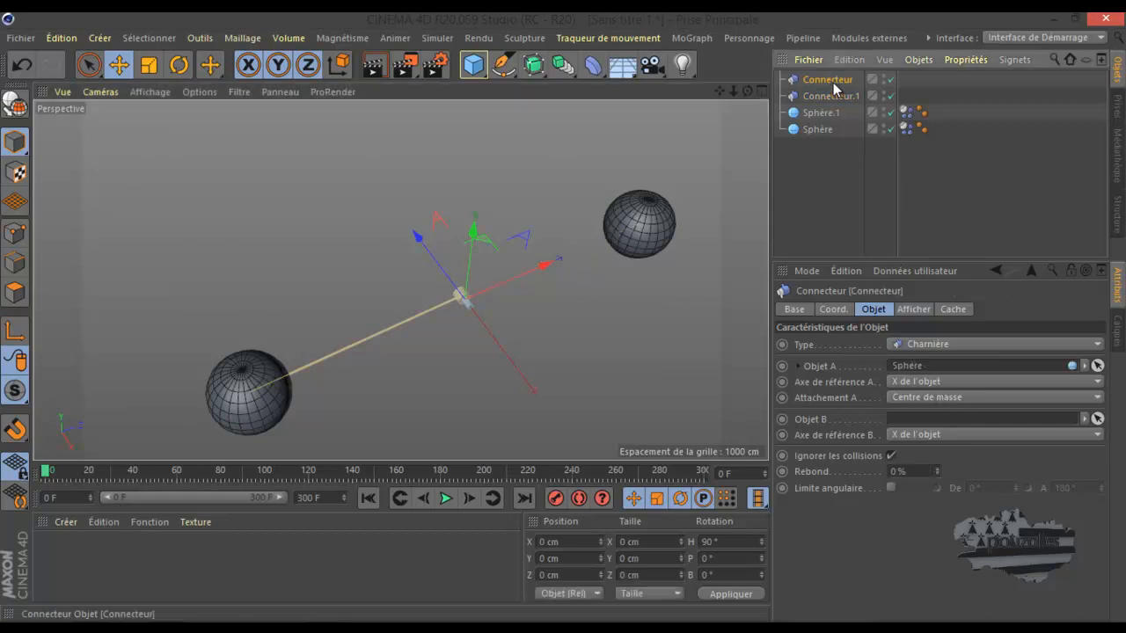
pyautogui.click(891, 488)
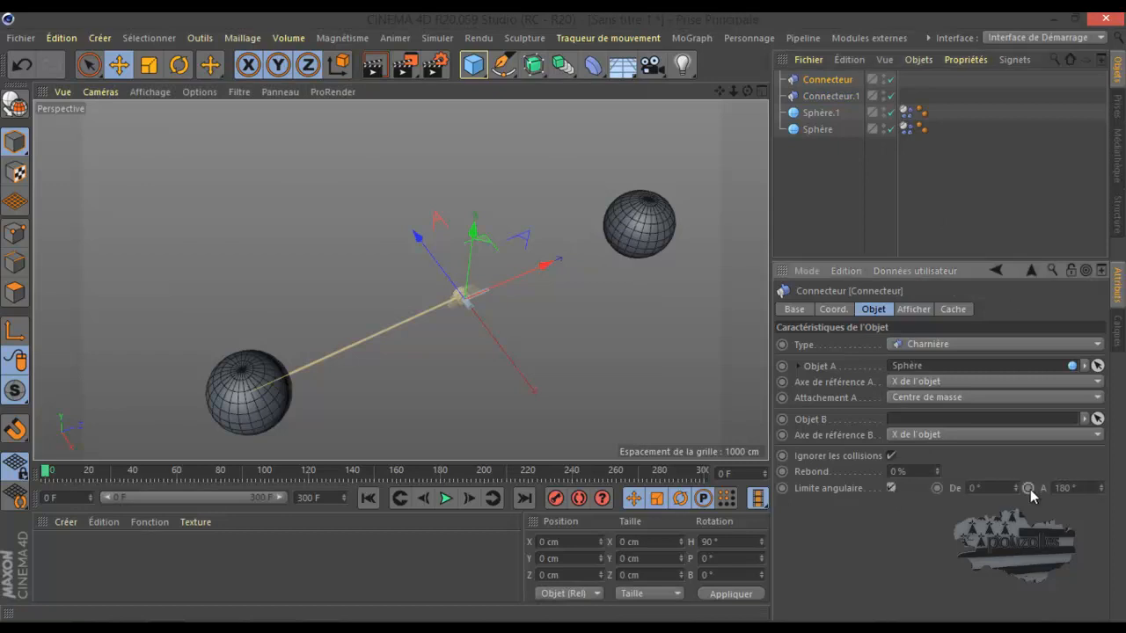
pyautogui.click(830, 96)
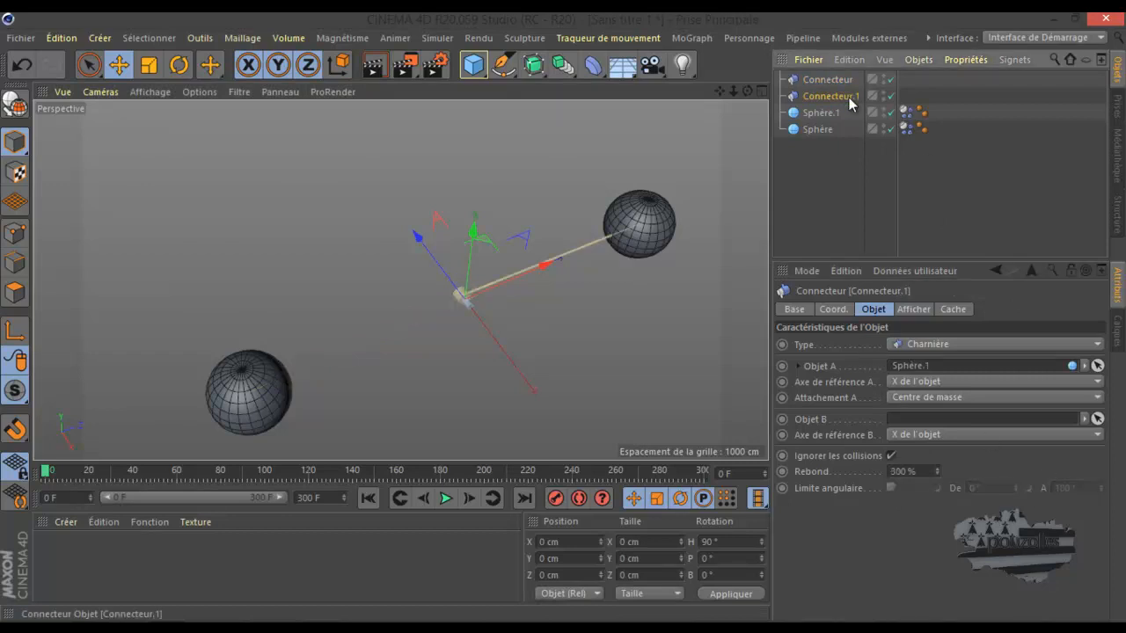
pyautogui.click(891, 488)
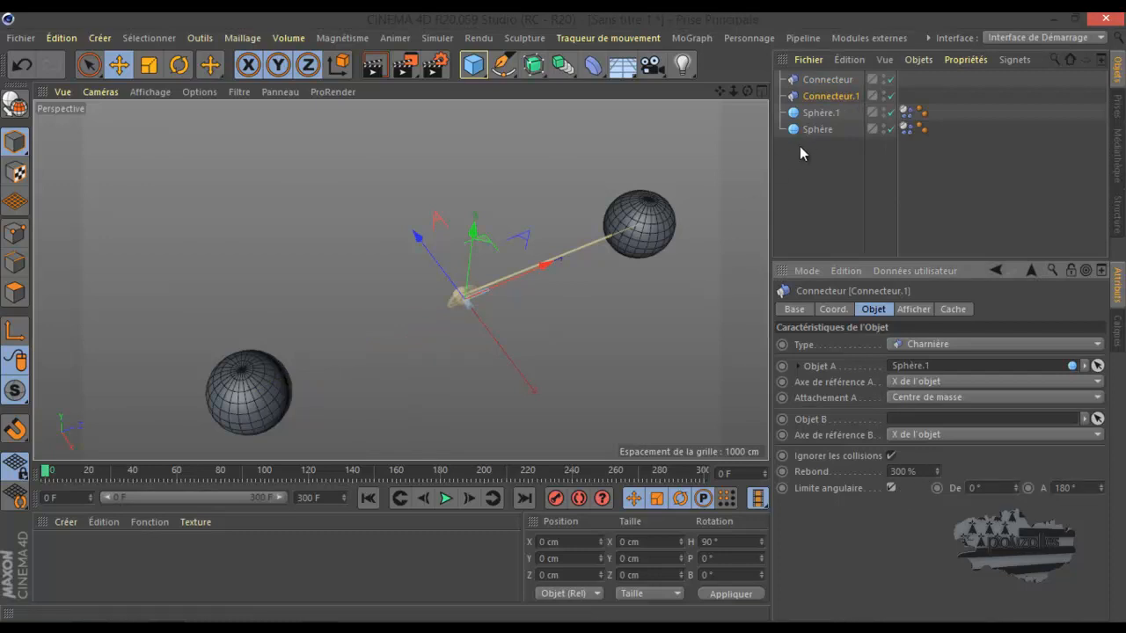
# Slightly reduce the Taille de dessin of Connecteur.1 and enable Toujours visible, checking its display with Sphère selected
pyautogui.click(913, 310)
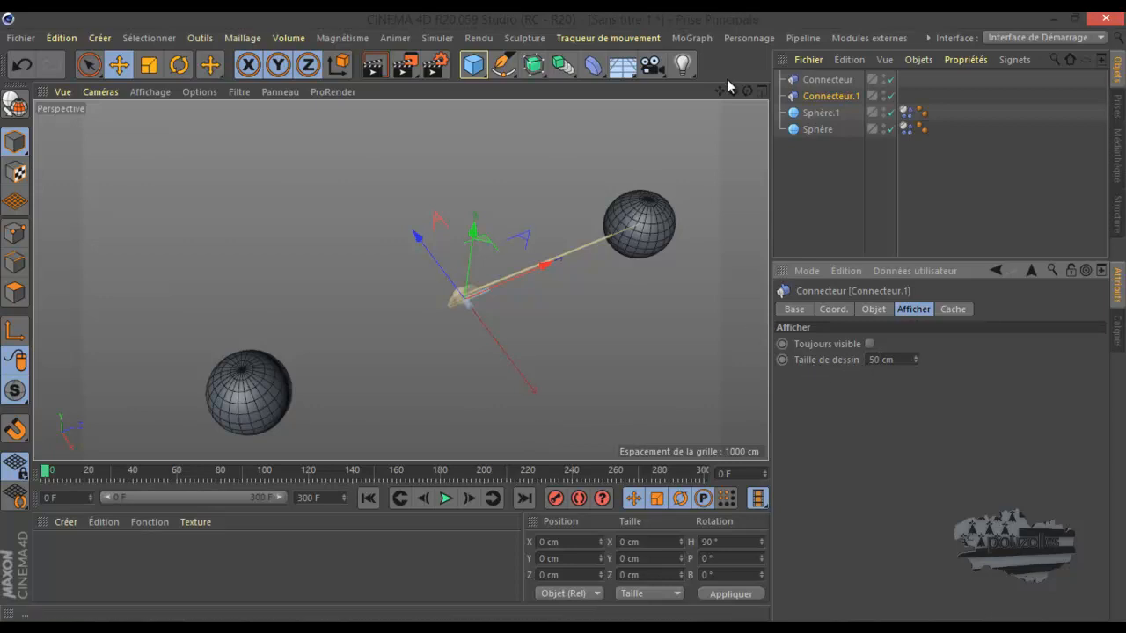
pyautogui.scroll(5, 451, 277)
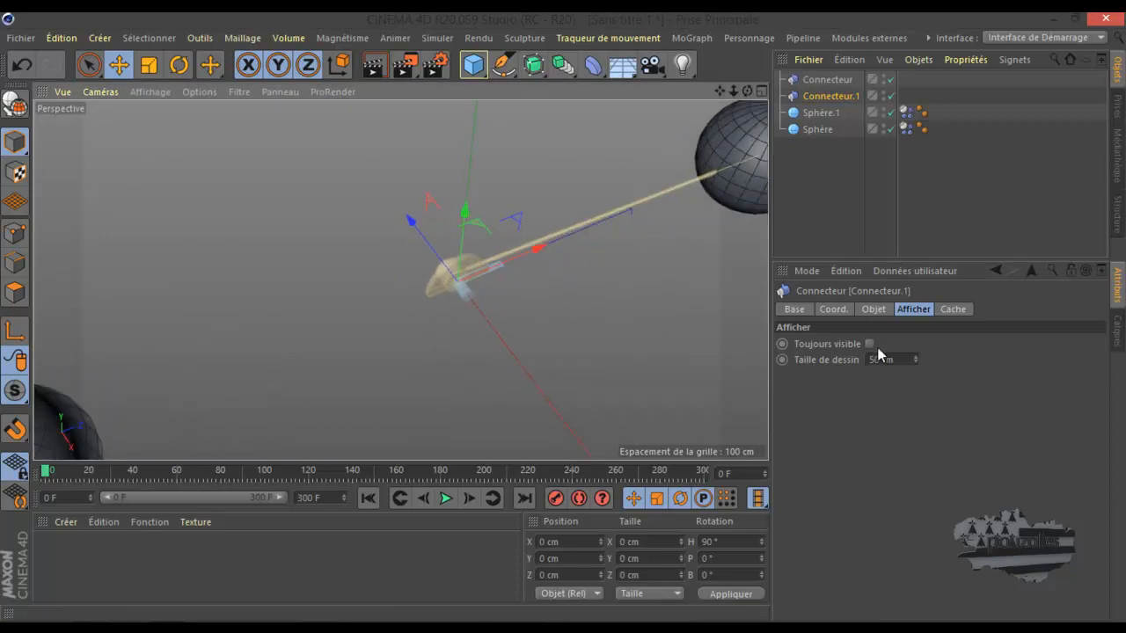
pyautogui.scroll(-3, 439, 316)
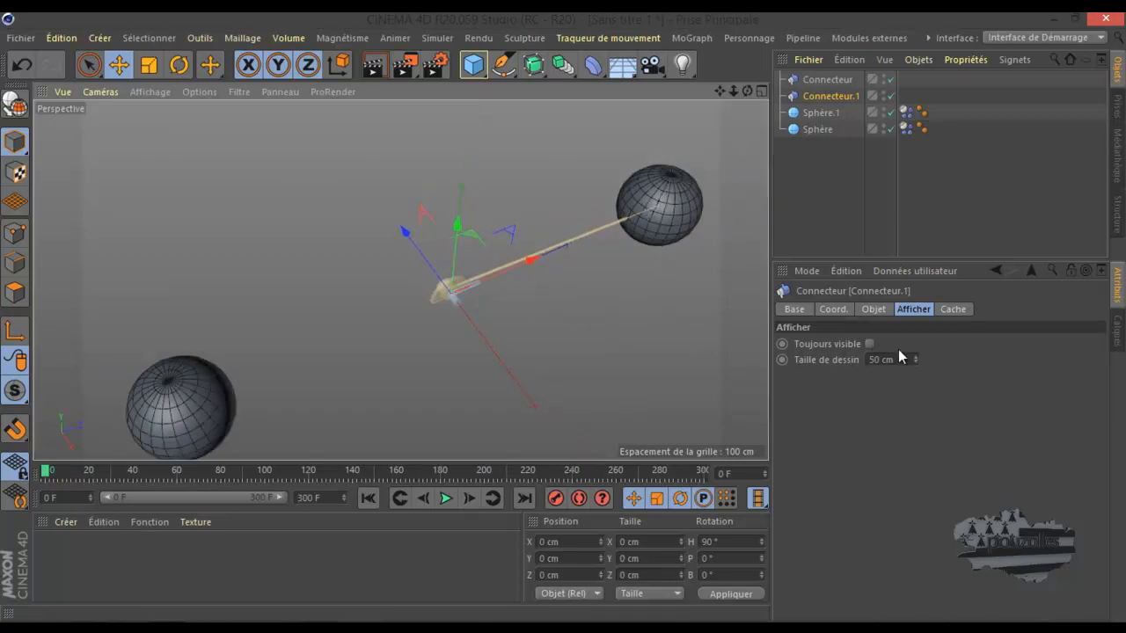
pyautogui.moveTo(916, 357)
pyautogui.mouseDown()
pyautogui.moveTo(930, 288)
pyautogui.moveTo(916, 356)
pyautogui.mouseUp()
pyautogui.moveTo(917, 546); pyautogui.dragTo(918, 347)
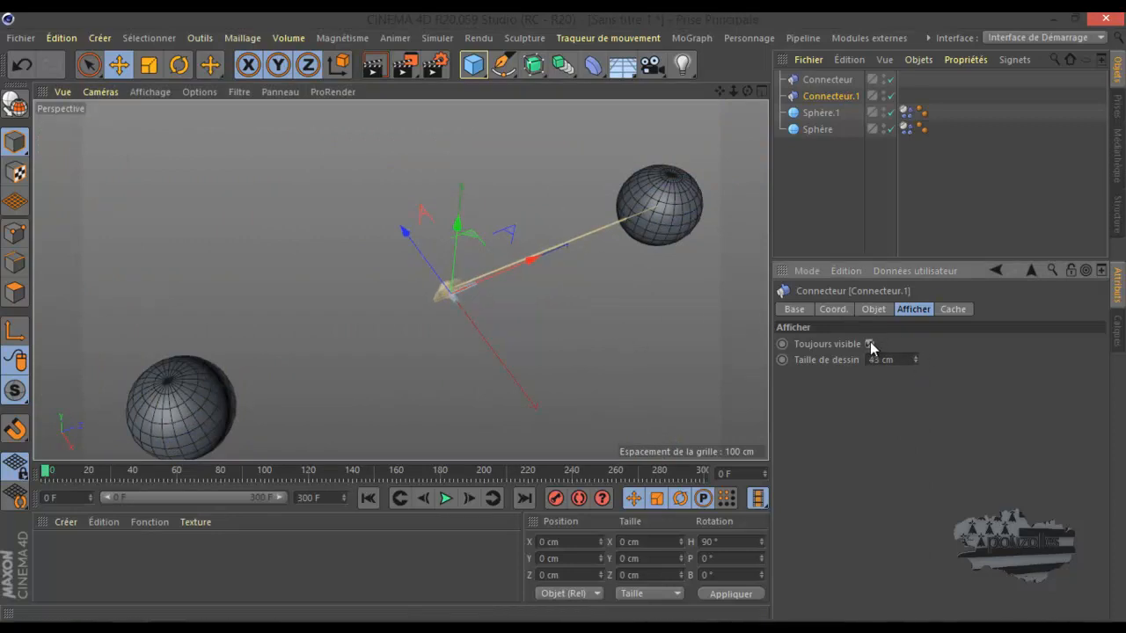
pyautogui.click(819, 130)
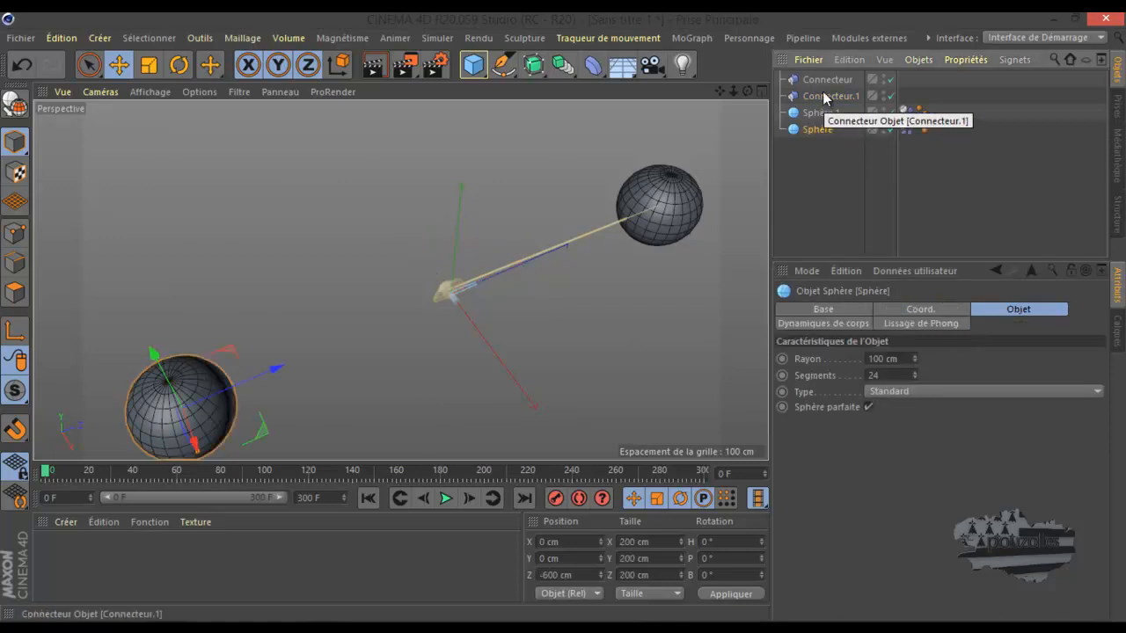
# Try turning off Toujours visible on both connectors, checking the display with each sphere selected
pyautogui.moveTo(928, 76); pyautogui.dragTo(832, 99)
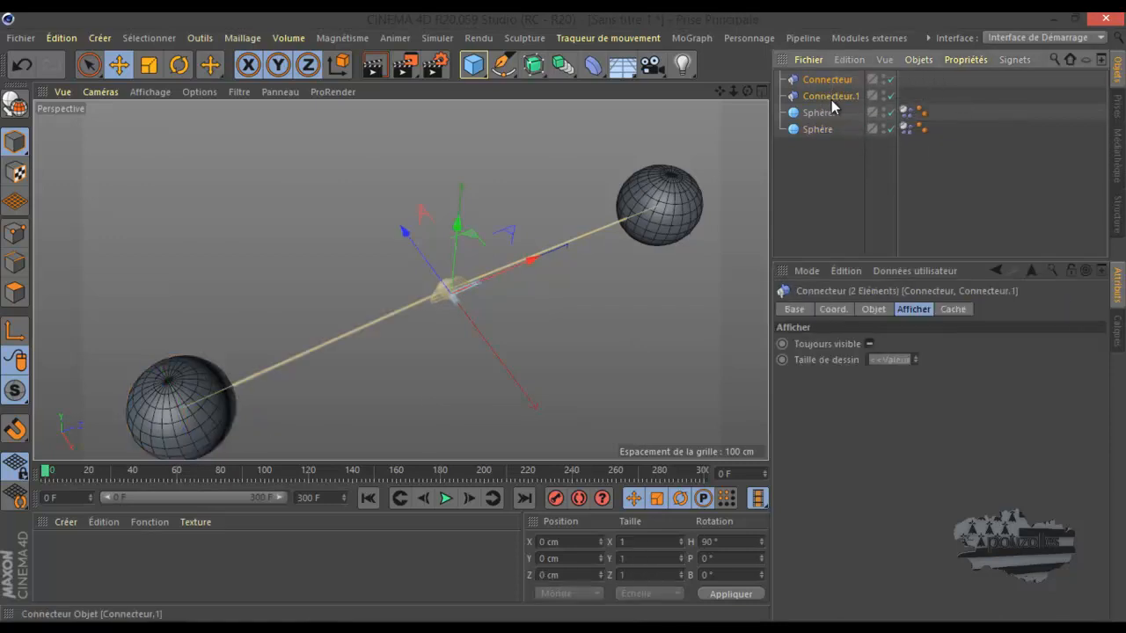
pyautogui.click(870, 344)
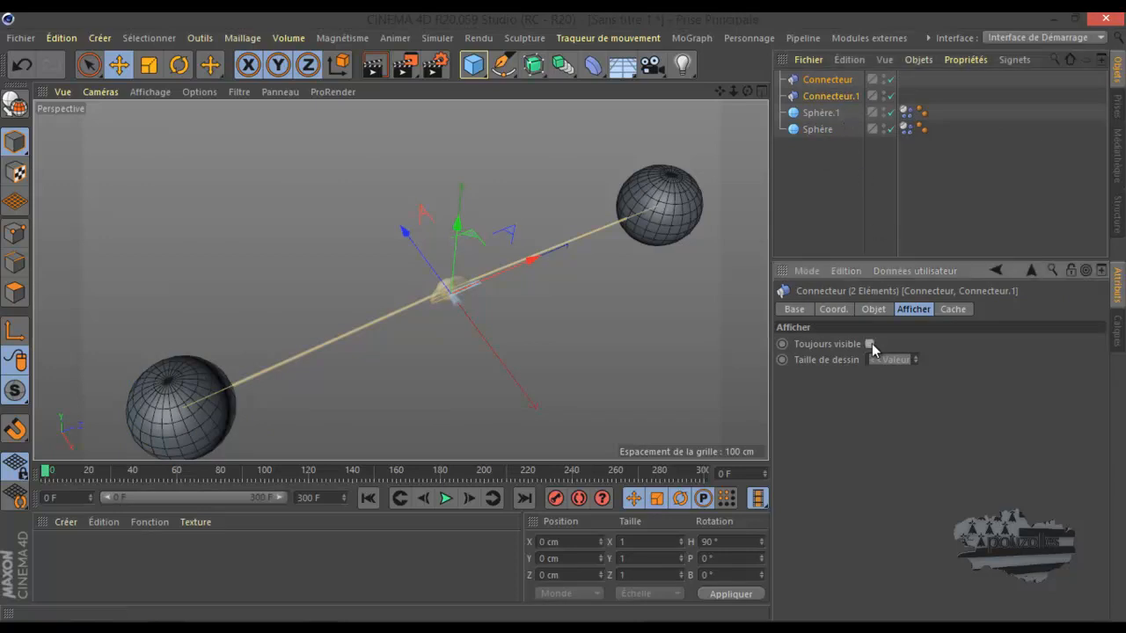
pyautogui.click(831, 112)
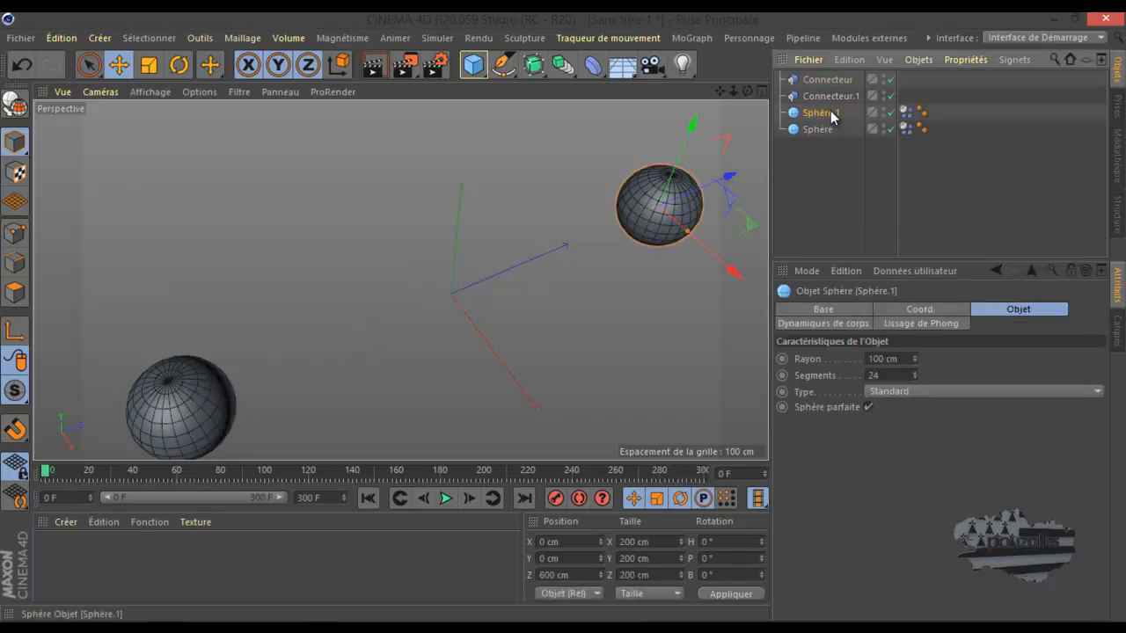
pyautogui.click(817, 129)
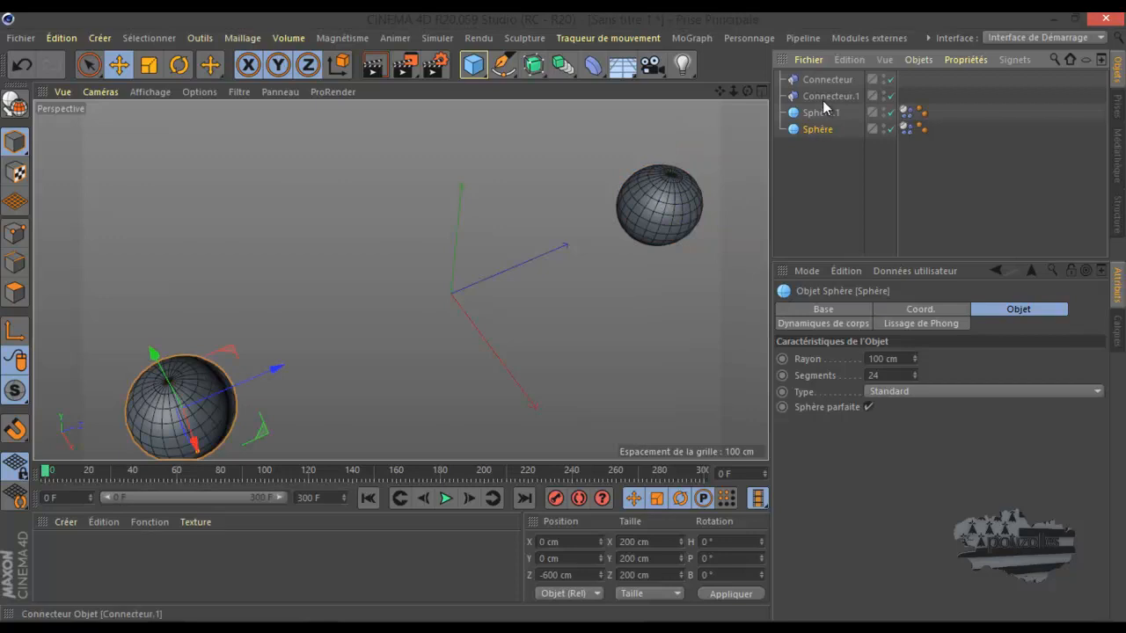
# Enable Toujours visible on both Connecteur and Connecteur.1 together, checking the display with Sphère selected
pyautogui.click(824, 98)
pyautogui.click(827, 80)
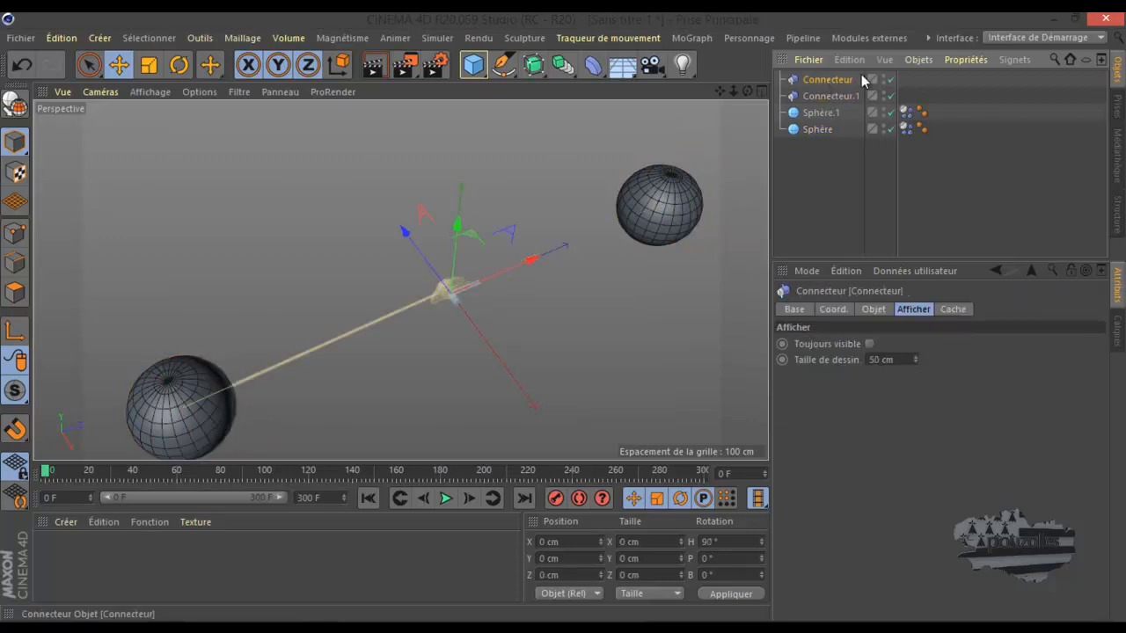
pyautogui.keyDown('shift'); pyautogui.click(826, 95); pyautogui.keyUp('shift')
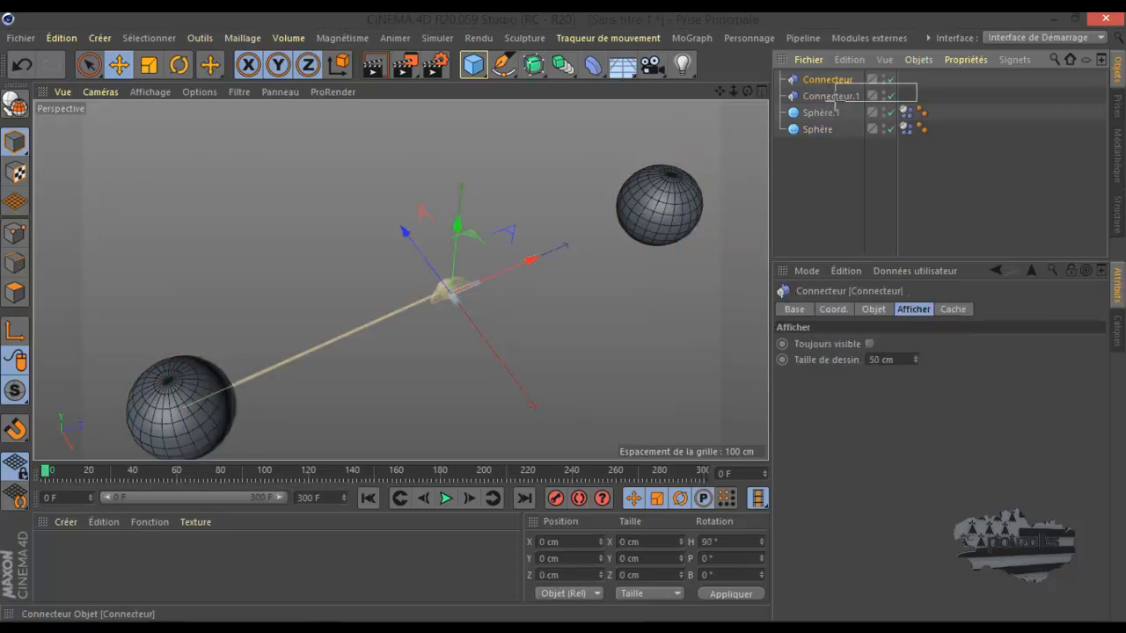
pyautogui.click(869, 344)
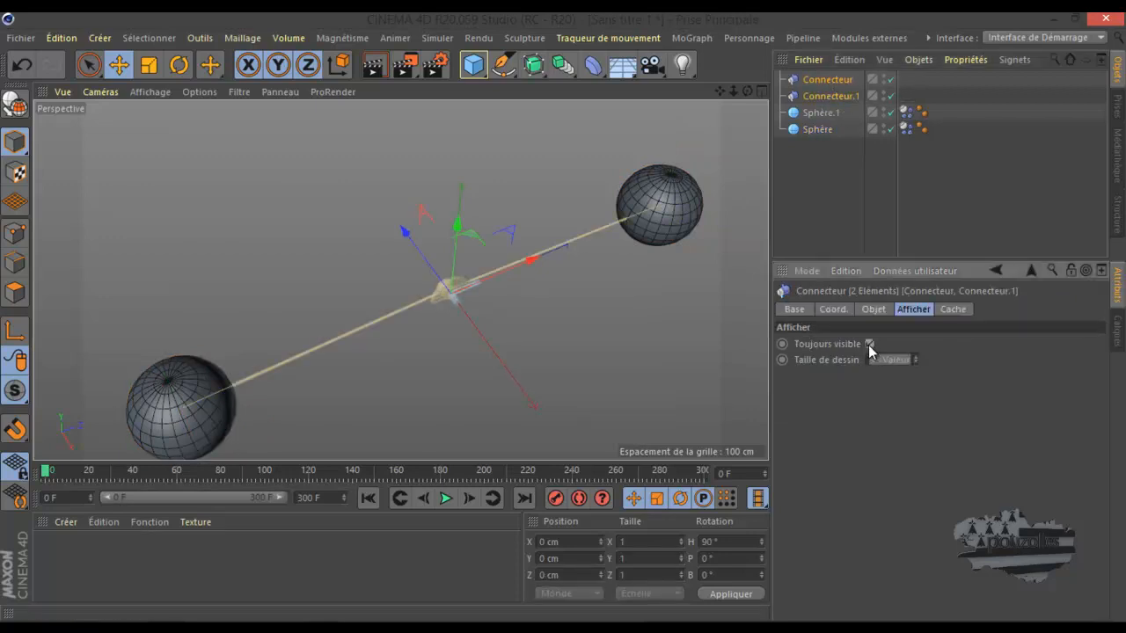
pyautogui.click(814, 129)
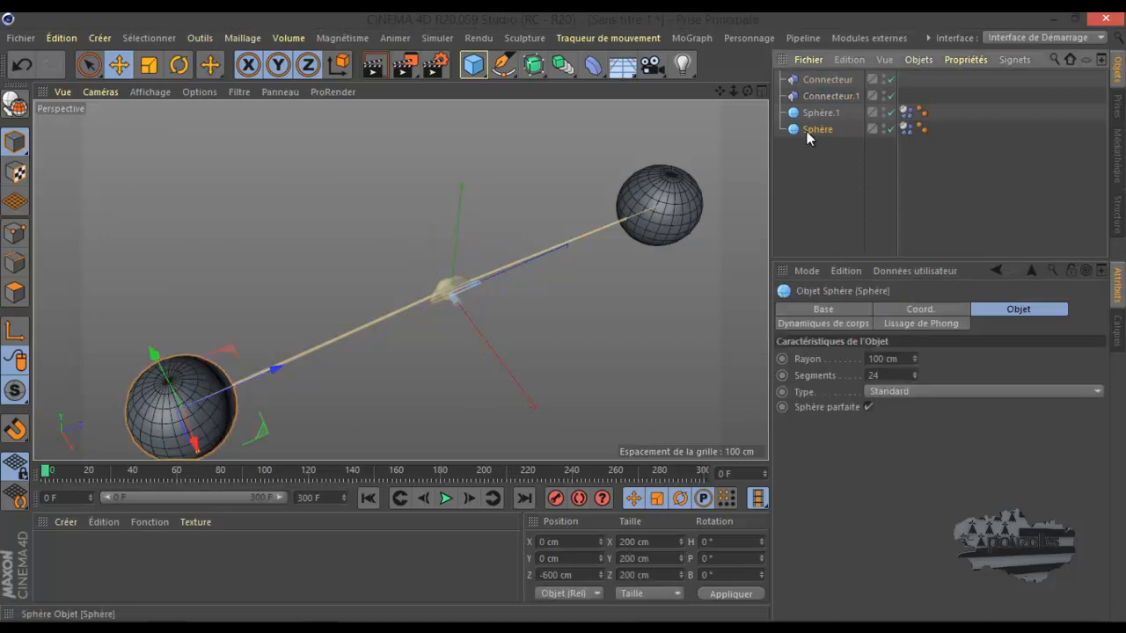
# Render the active view to preview the two spheres, clear the selection and examine the connectors in the perspective view
pyautogui.click(372, 68)
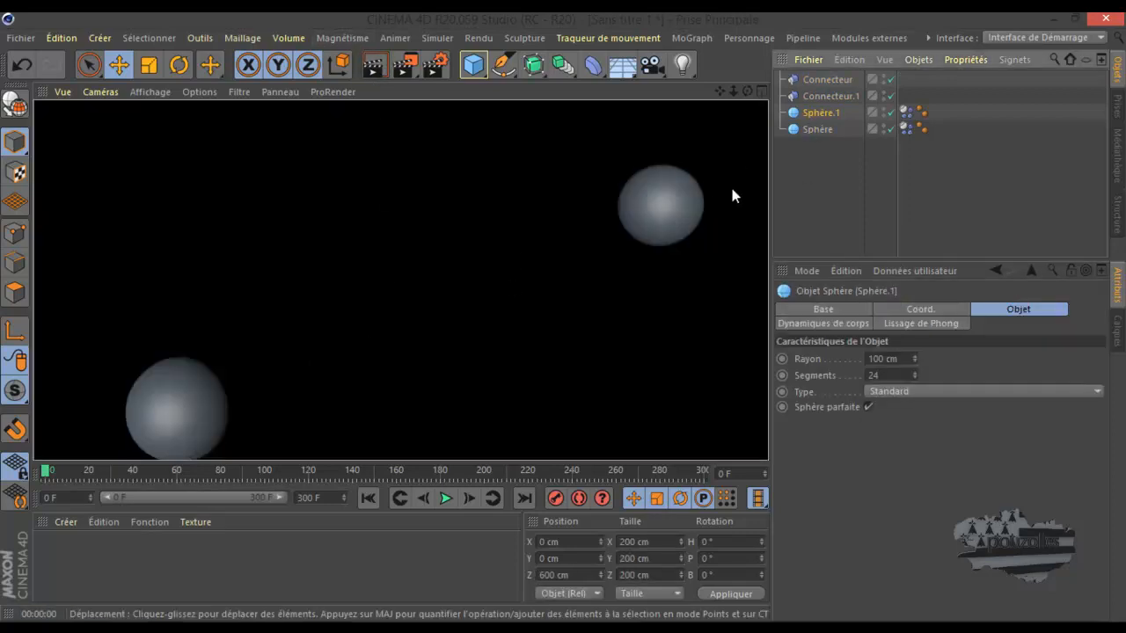
pyautogui.click(812, 131)
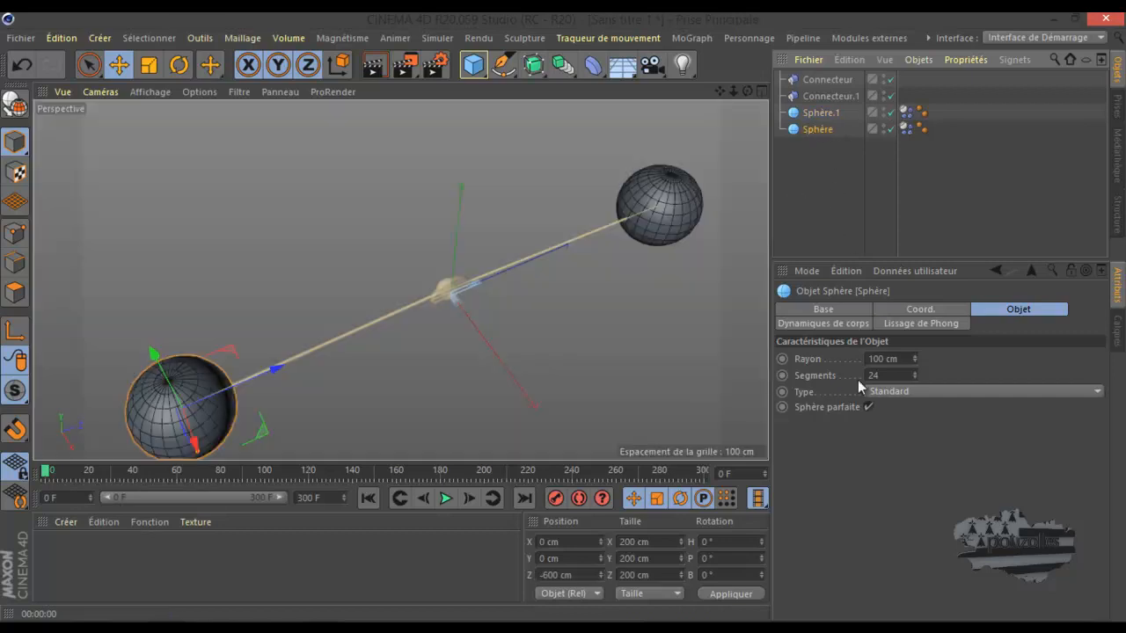
pyautogui.click(800, 195)
pyautogui.scroll(-3, 603, 264)
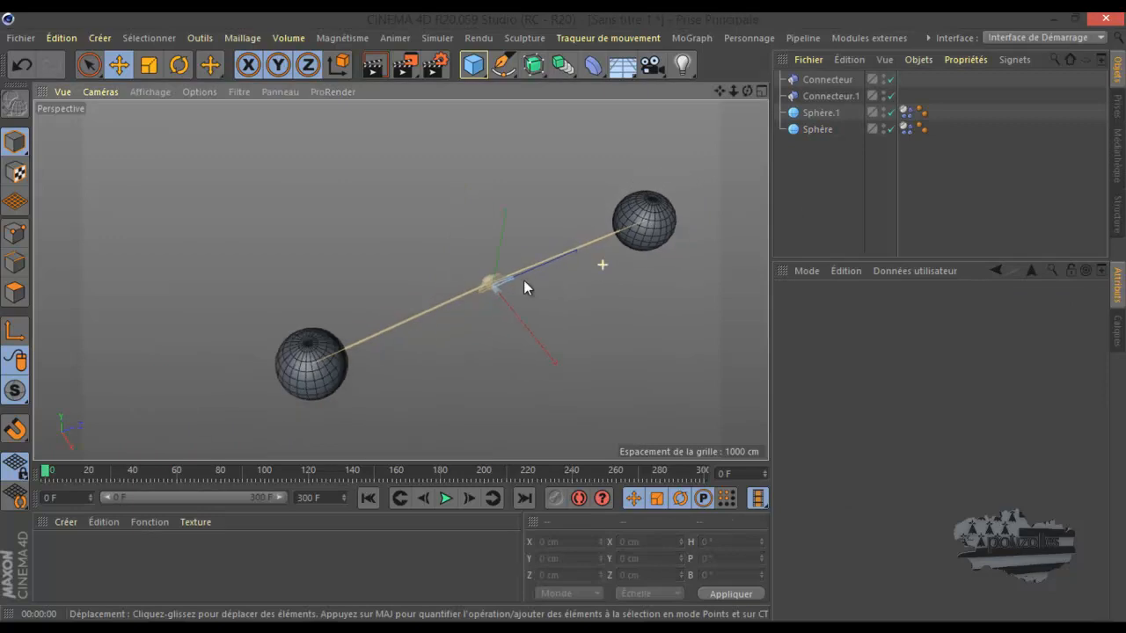
pyautogui.scroll(3, 480, 301)
pyautogui.scroll(-3, 377, 287)
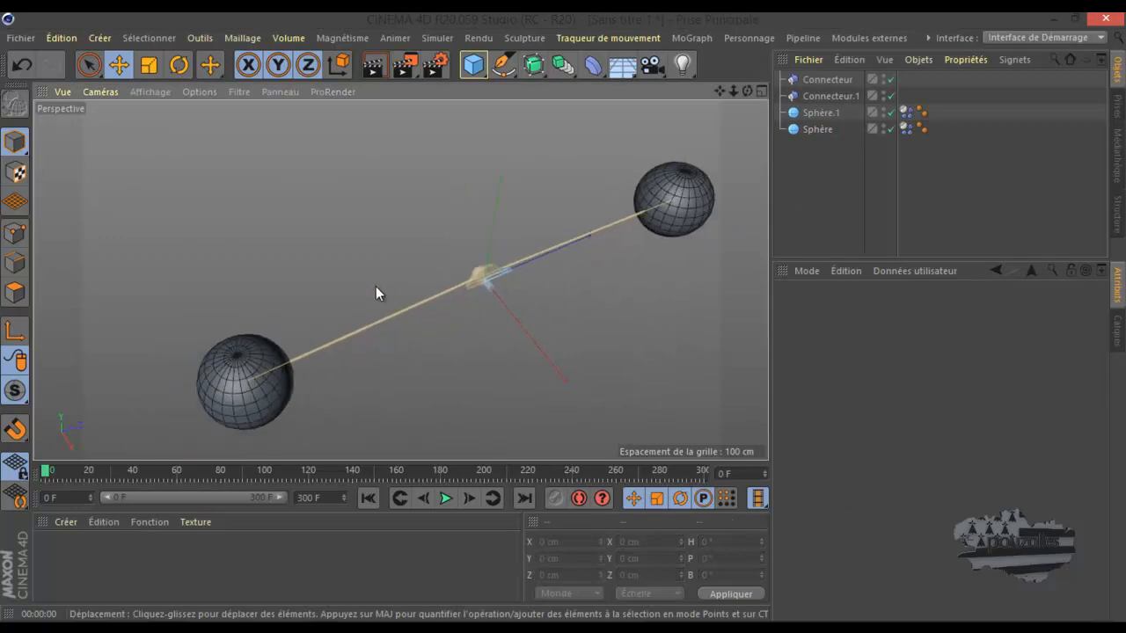